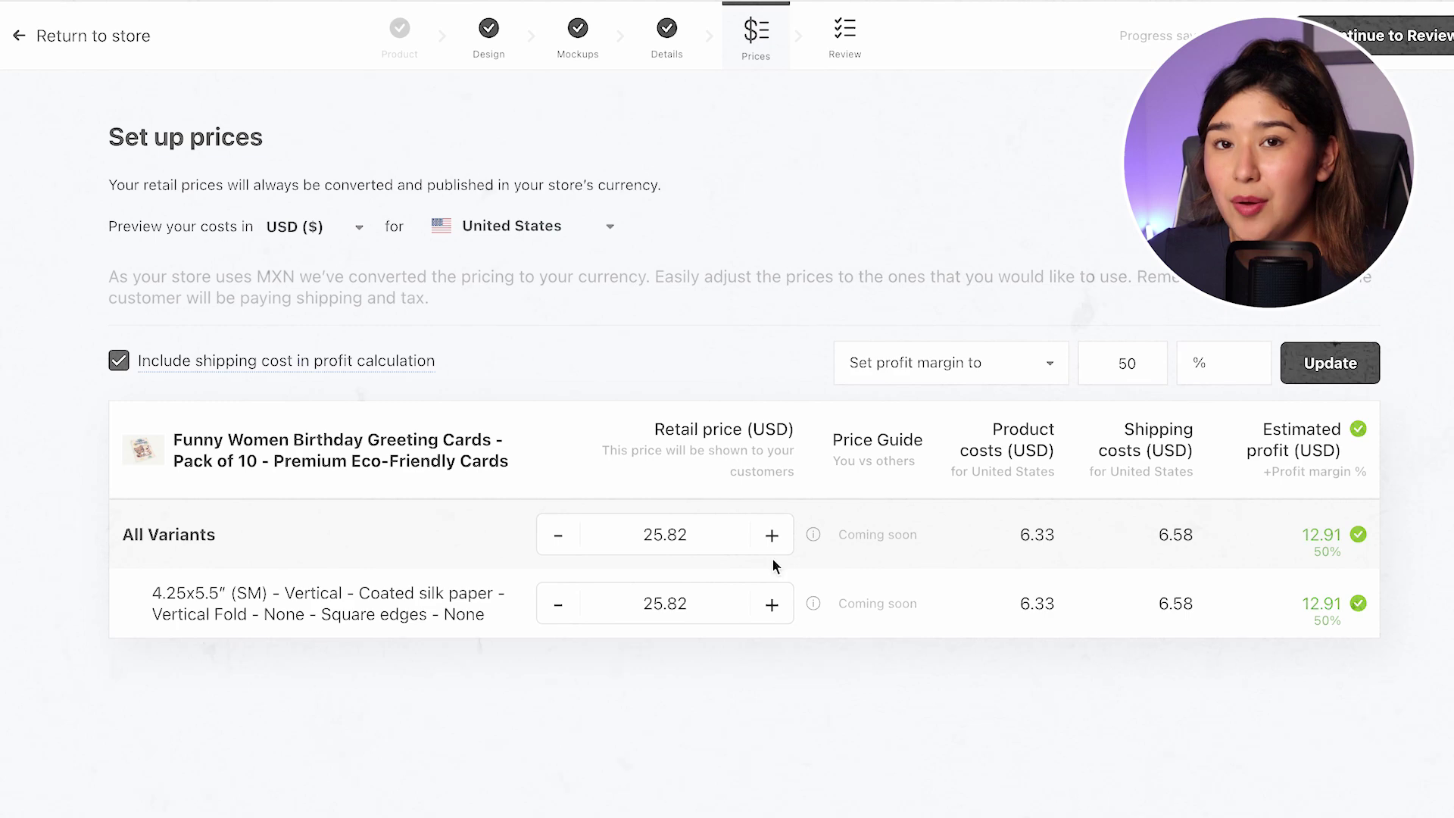
# Step: Lower the retail price for all variants of the birthday greeting cards to 15.82 USD
pyautogui.click(558, 535)
pyautogui.click(558, 534)
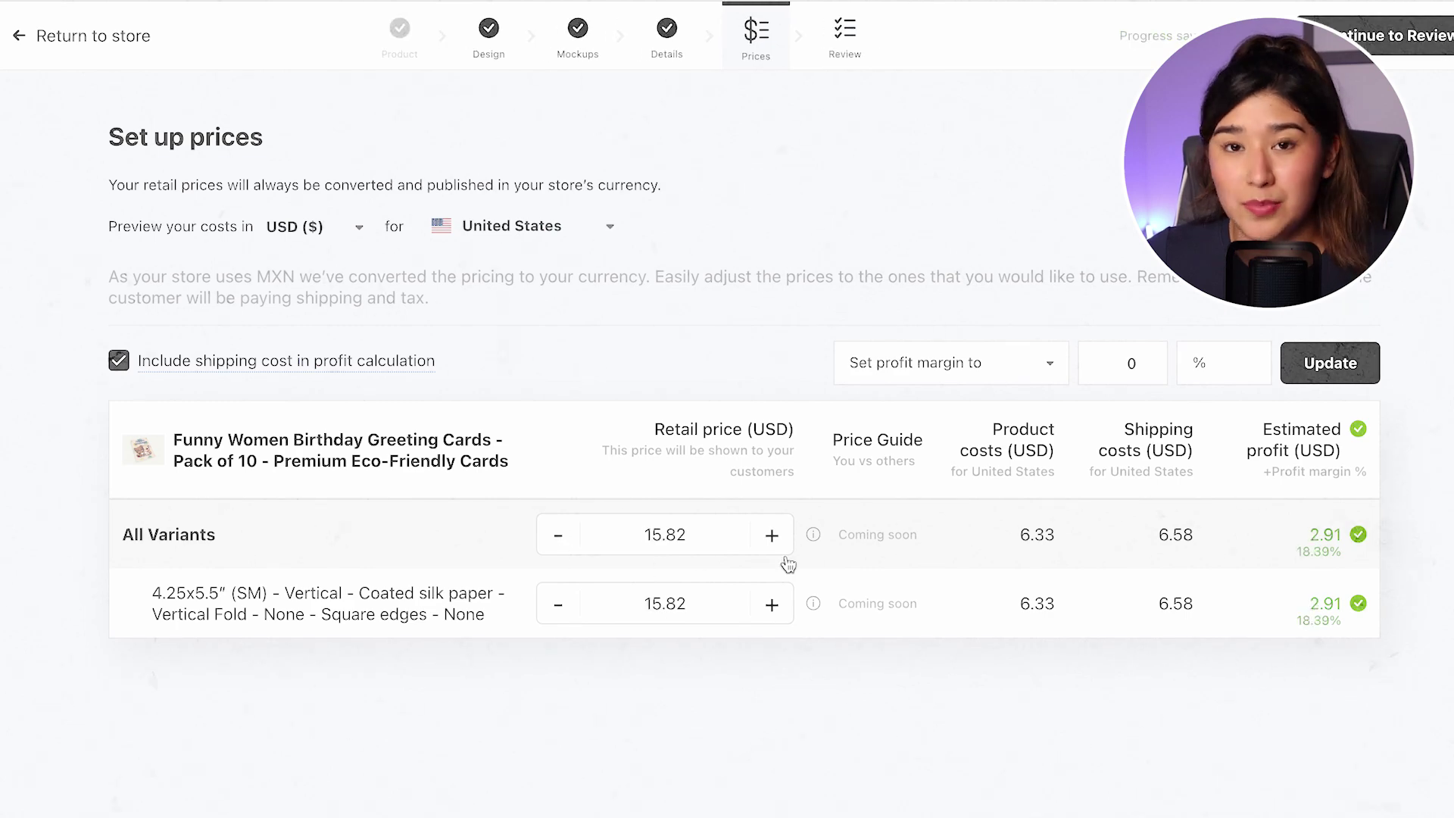
pyautogui.click(665, 535)
pyautogui.press('BackSpace')
pyautogui.press('BackSpace')
pyautogui.press('BackSpace')
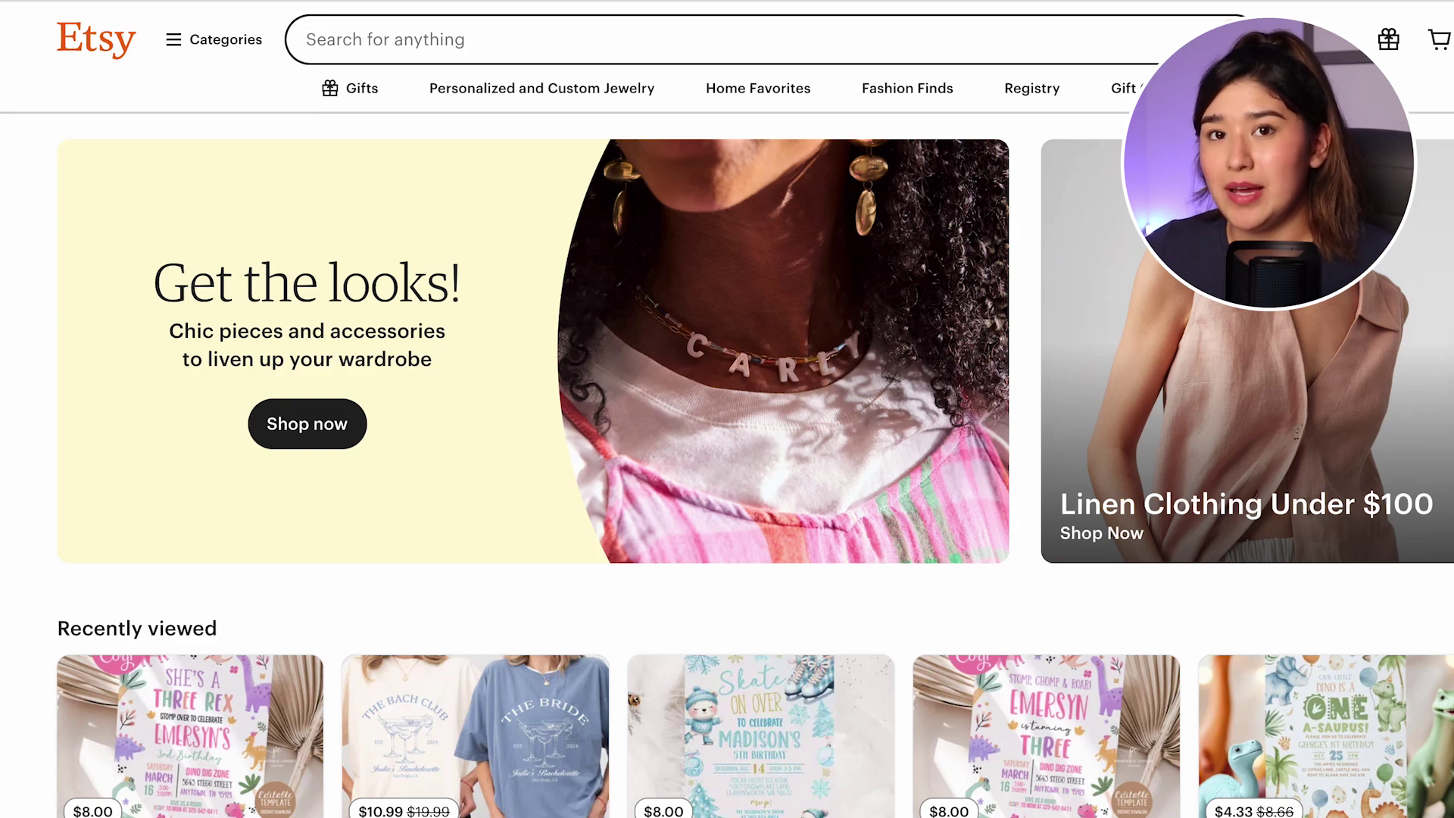
# Step: On Etsy, search for "greeting cards funny women birthday" and look through the card listings
pyautogui.write('greeting')
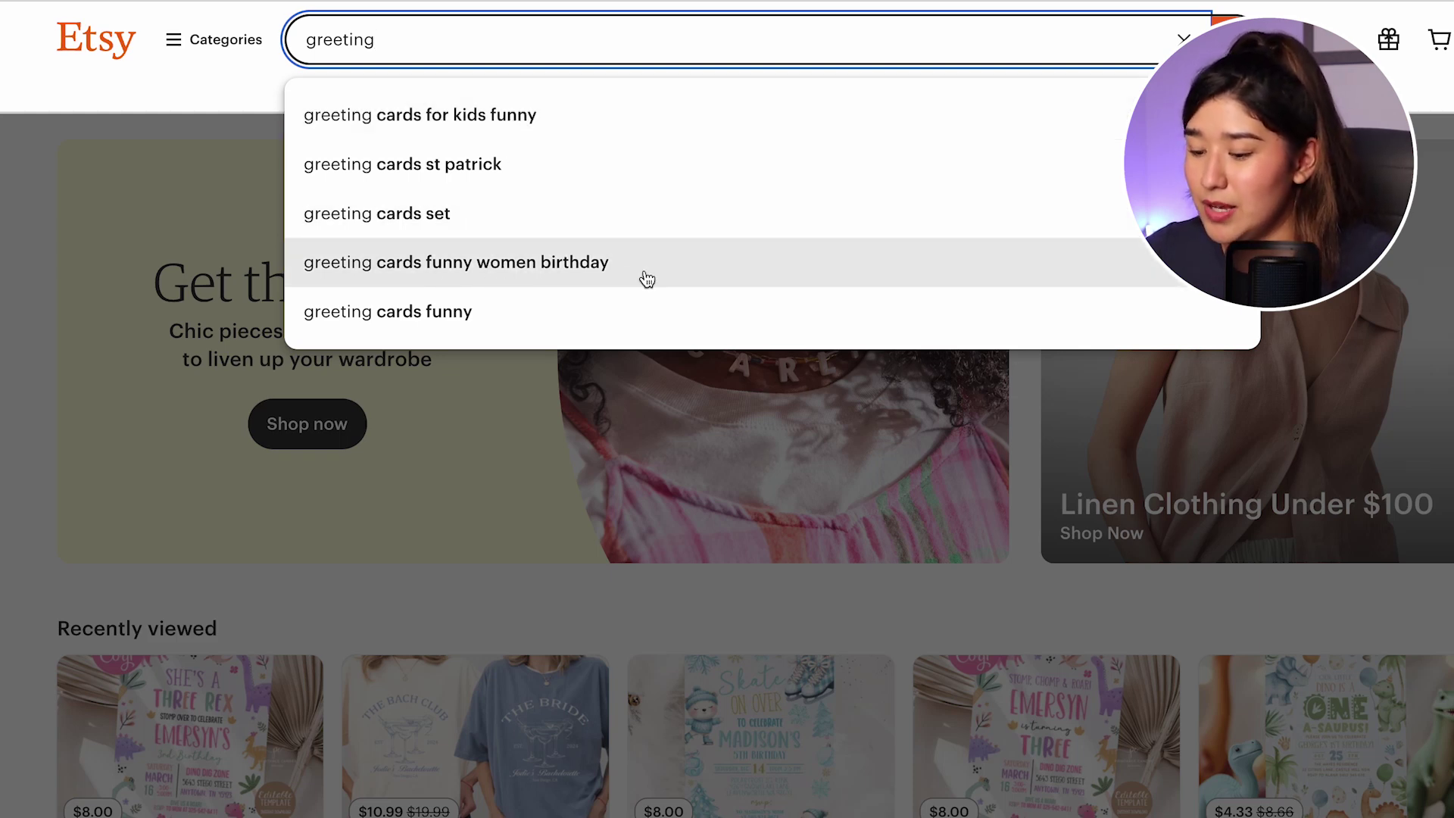
pyautogui.click(499, 265)
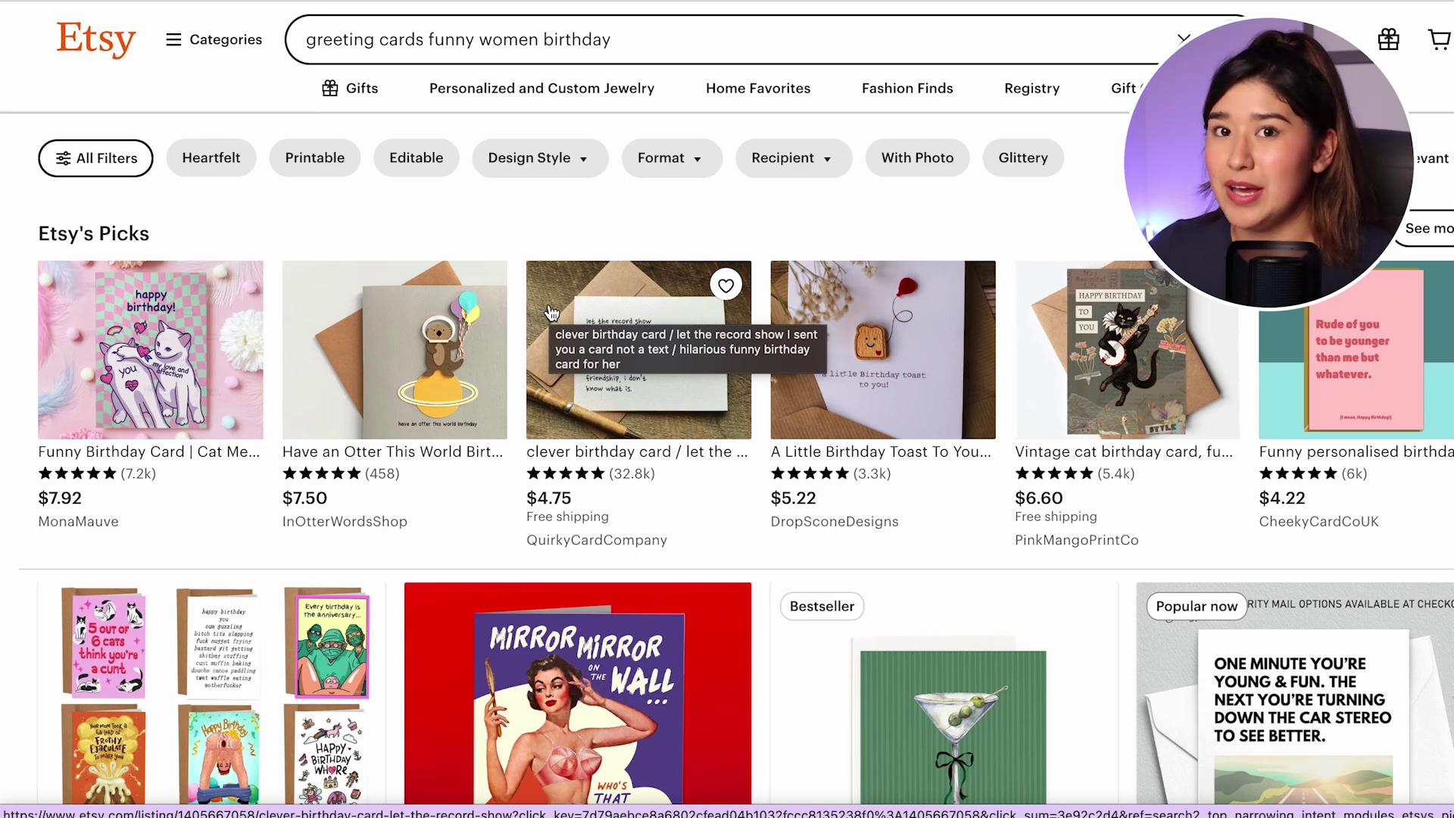
pyautogui.scroll(-12, 661, 342)
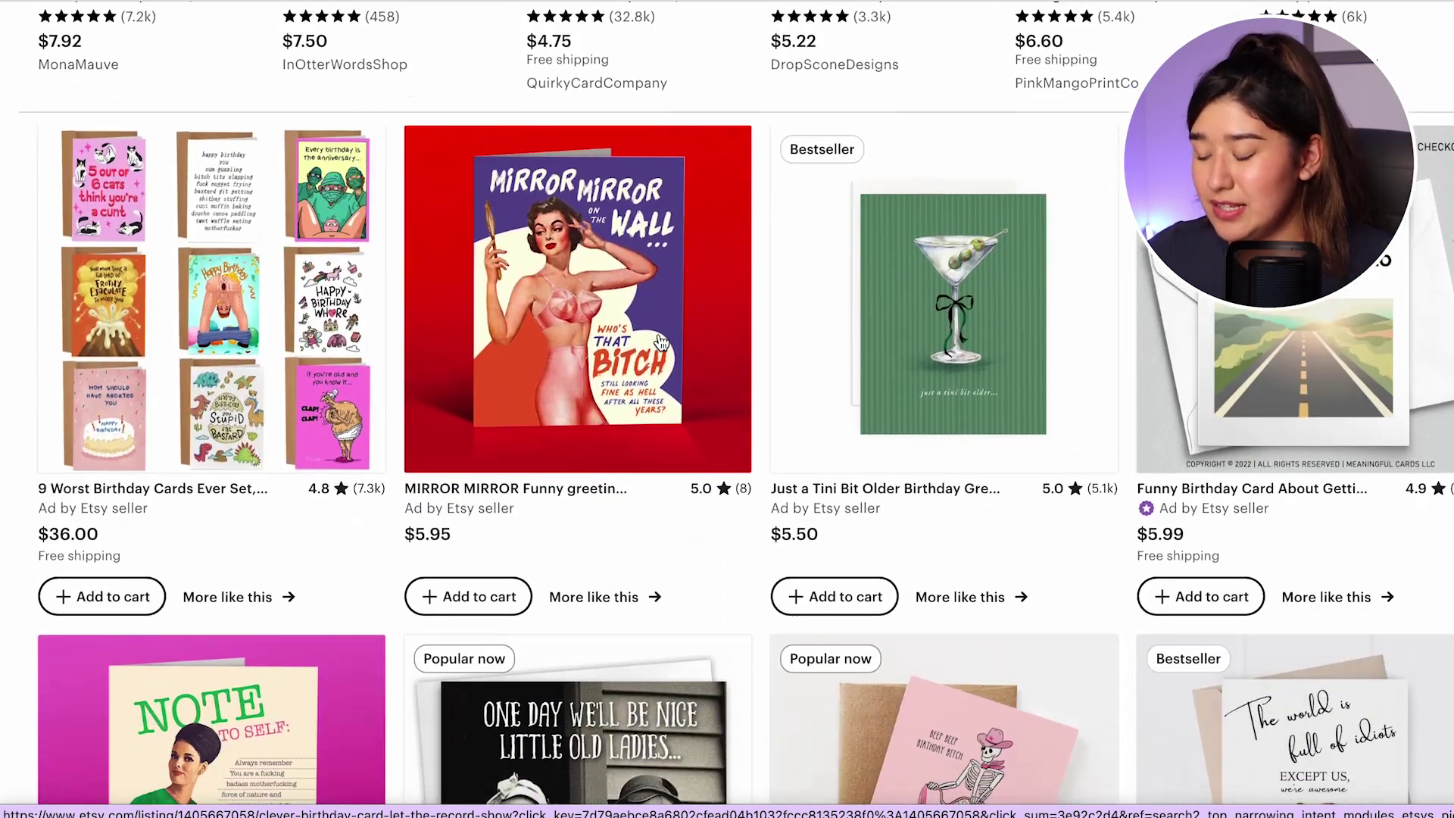
pyautogui.scroll(-10, 660, 343)
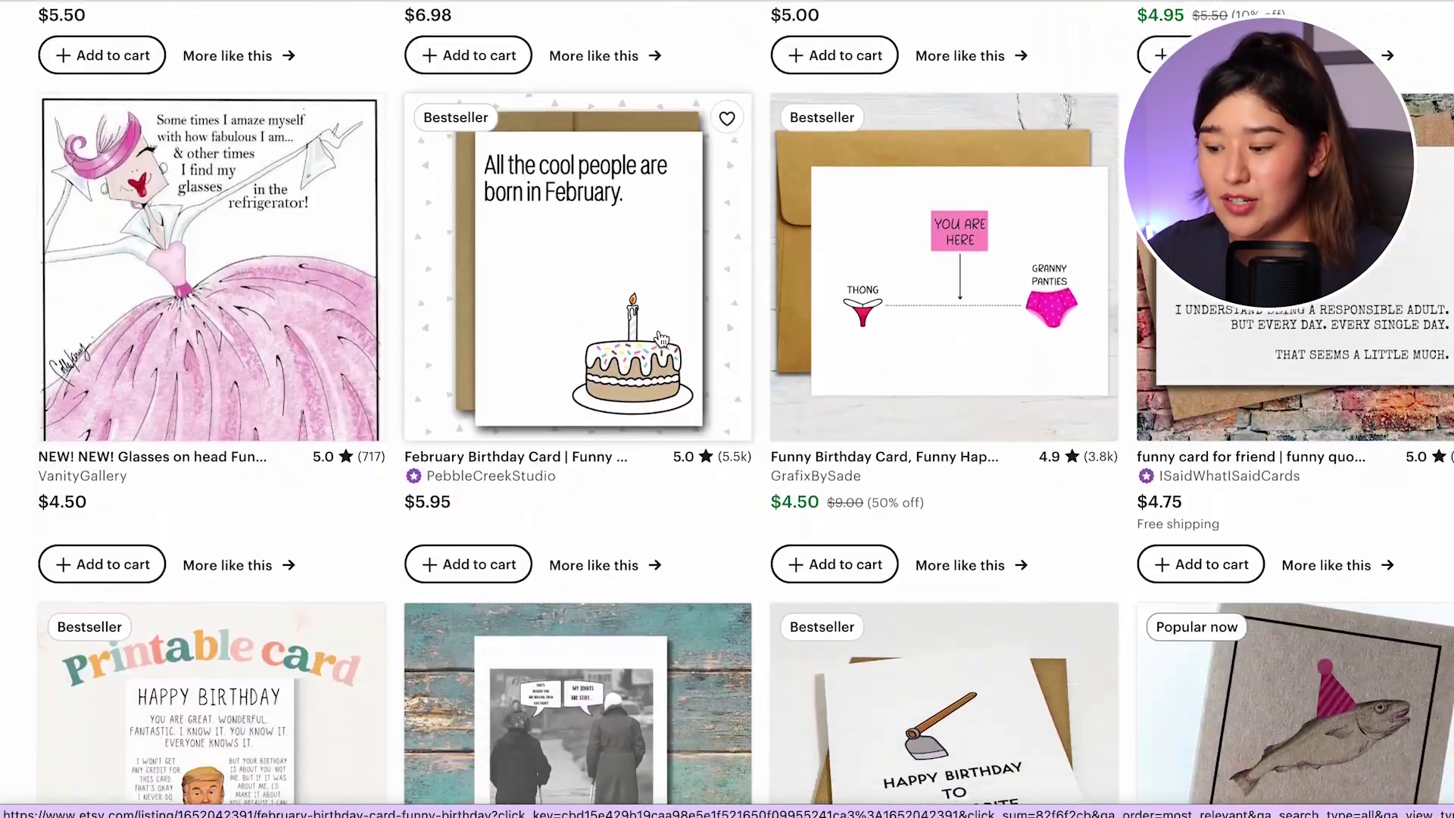
pyautogui.scroll(-8, 661, 339)
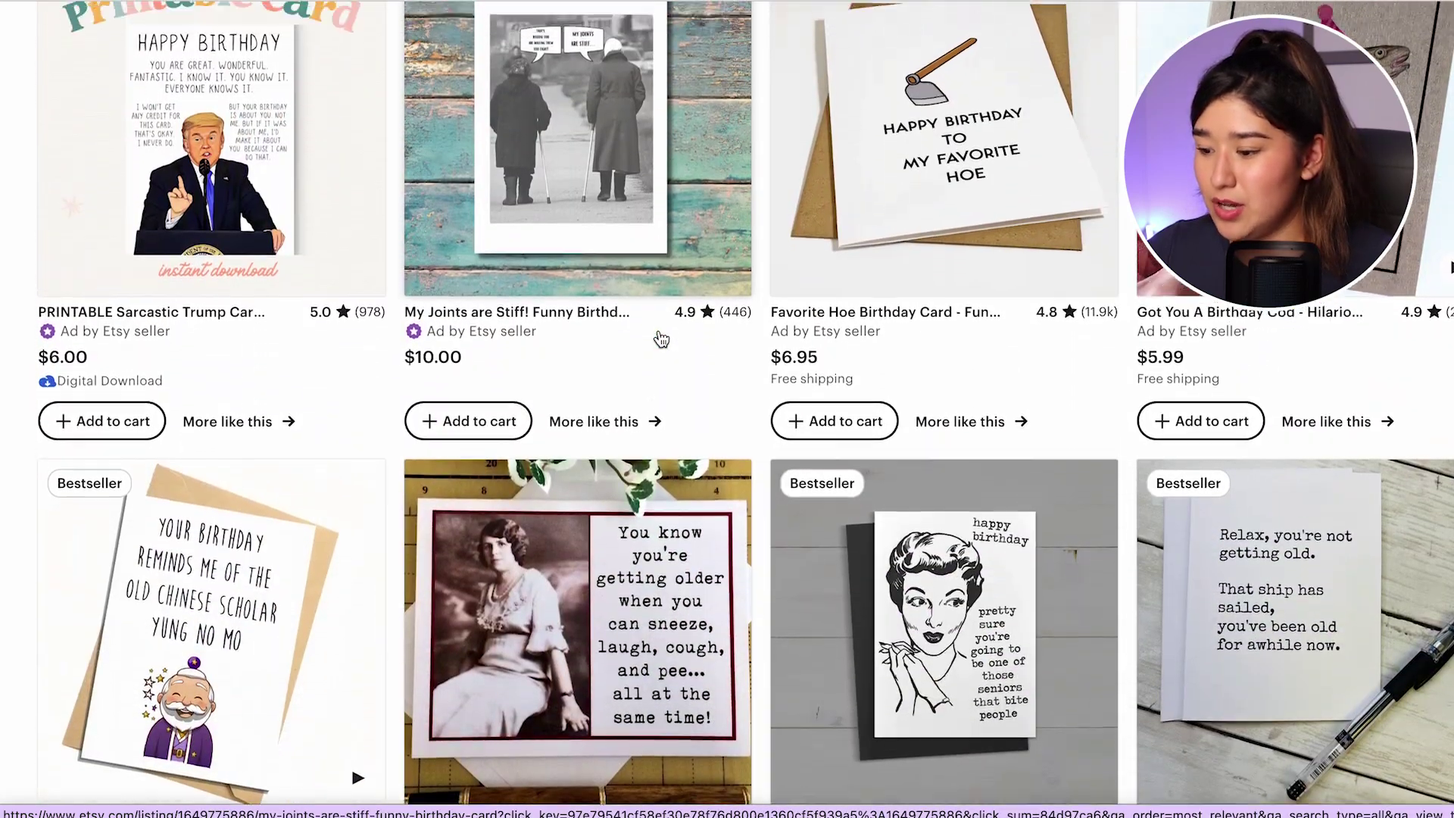
pyautogui.scroll(-4, 661, 338)
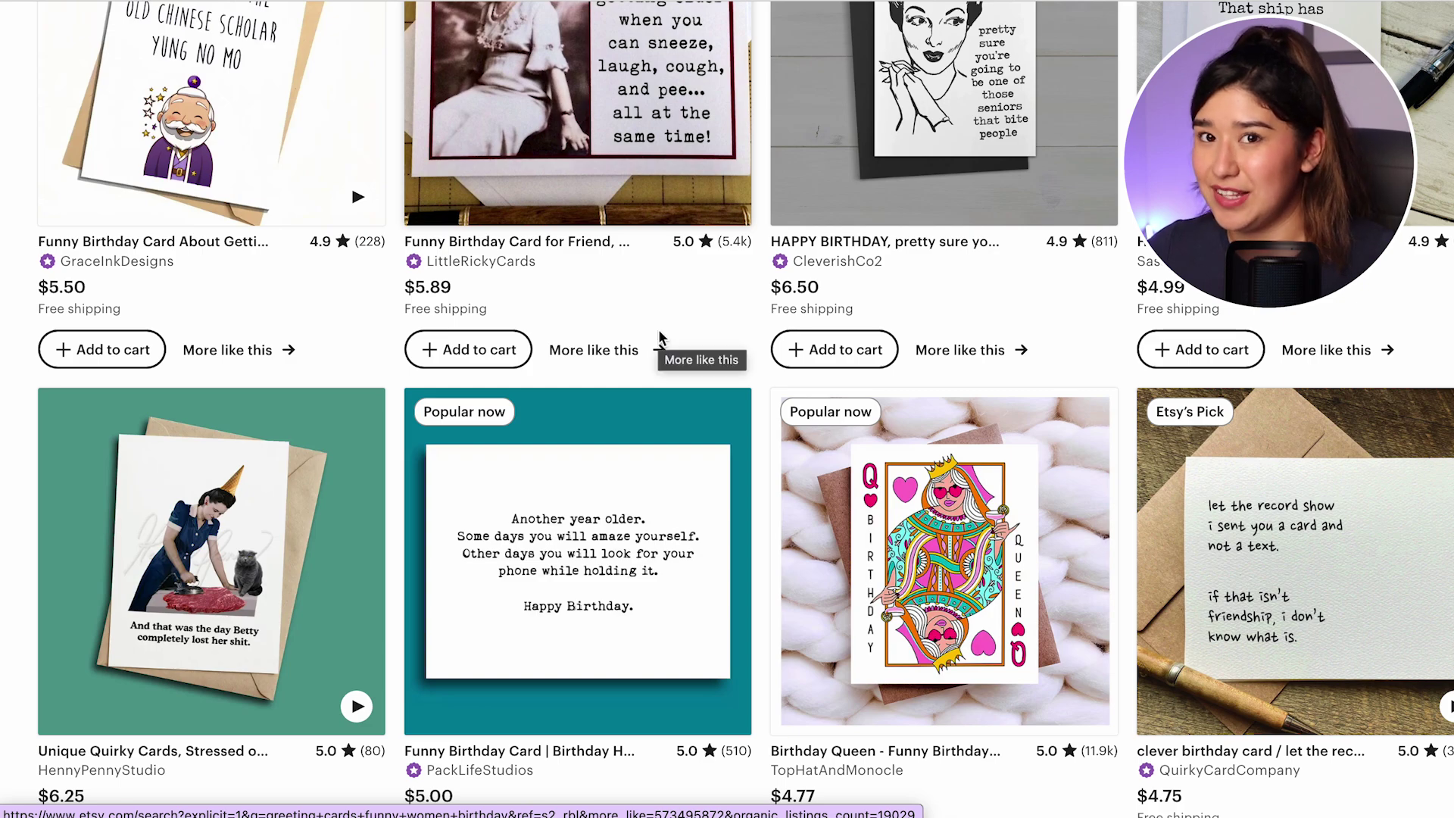
pyautogui.scroll(20, 784, 256)
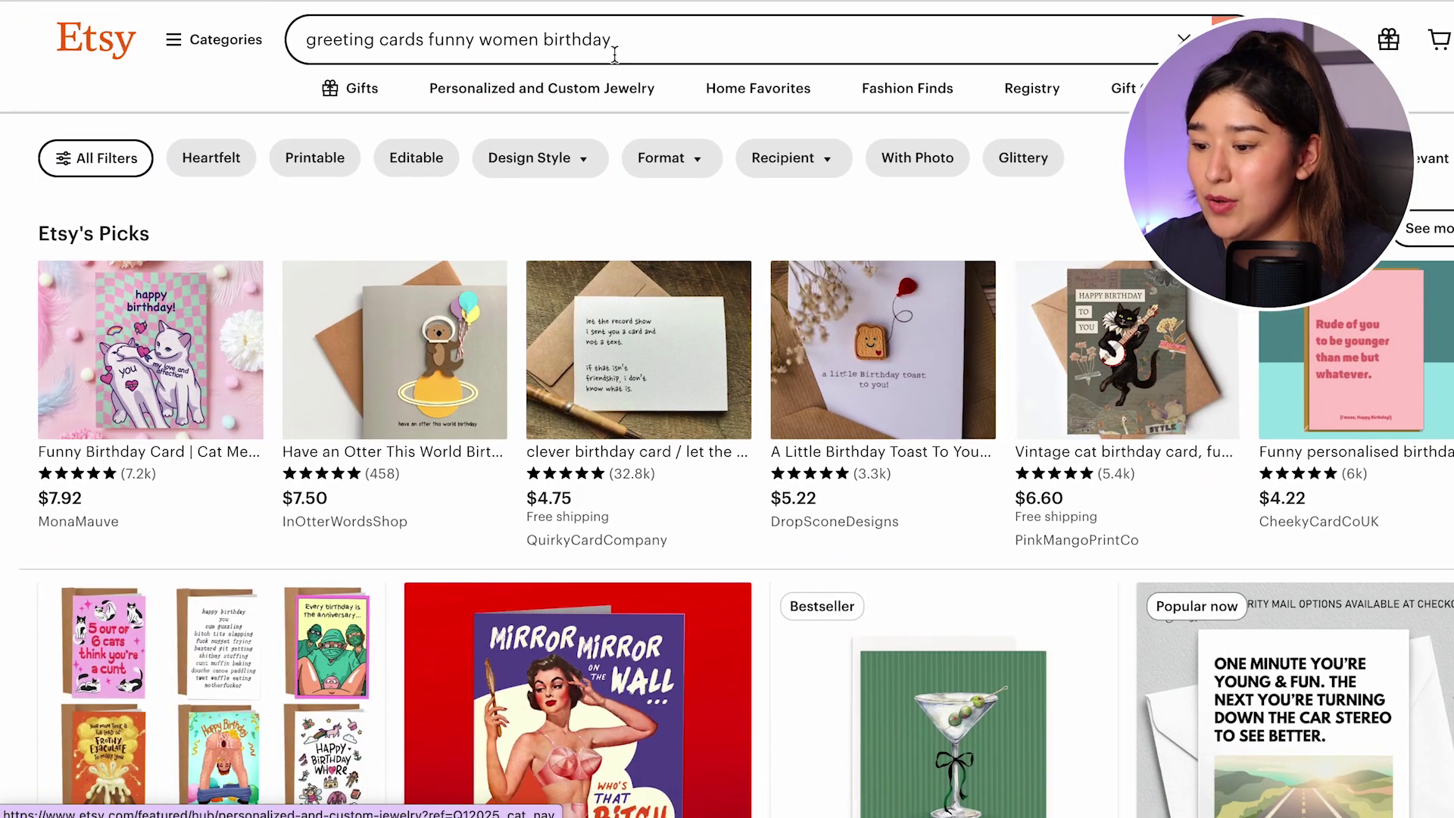
# Step: Replace "funny women birthday" in the search with the suggested phrase "greeting cards for kids funny"
pyautogui.click(614, 53)
pyautogui.click(621, 41)
pyautogui.moveTo(622, 41); pyautogui.dragTo(428, 43)
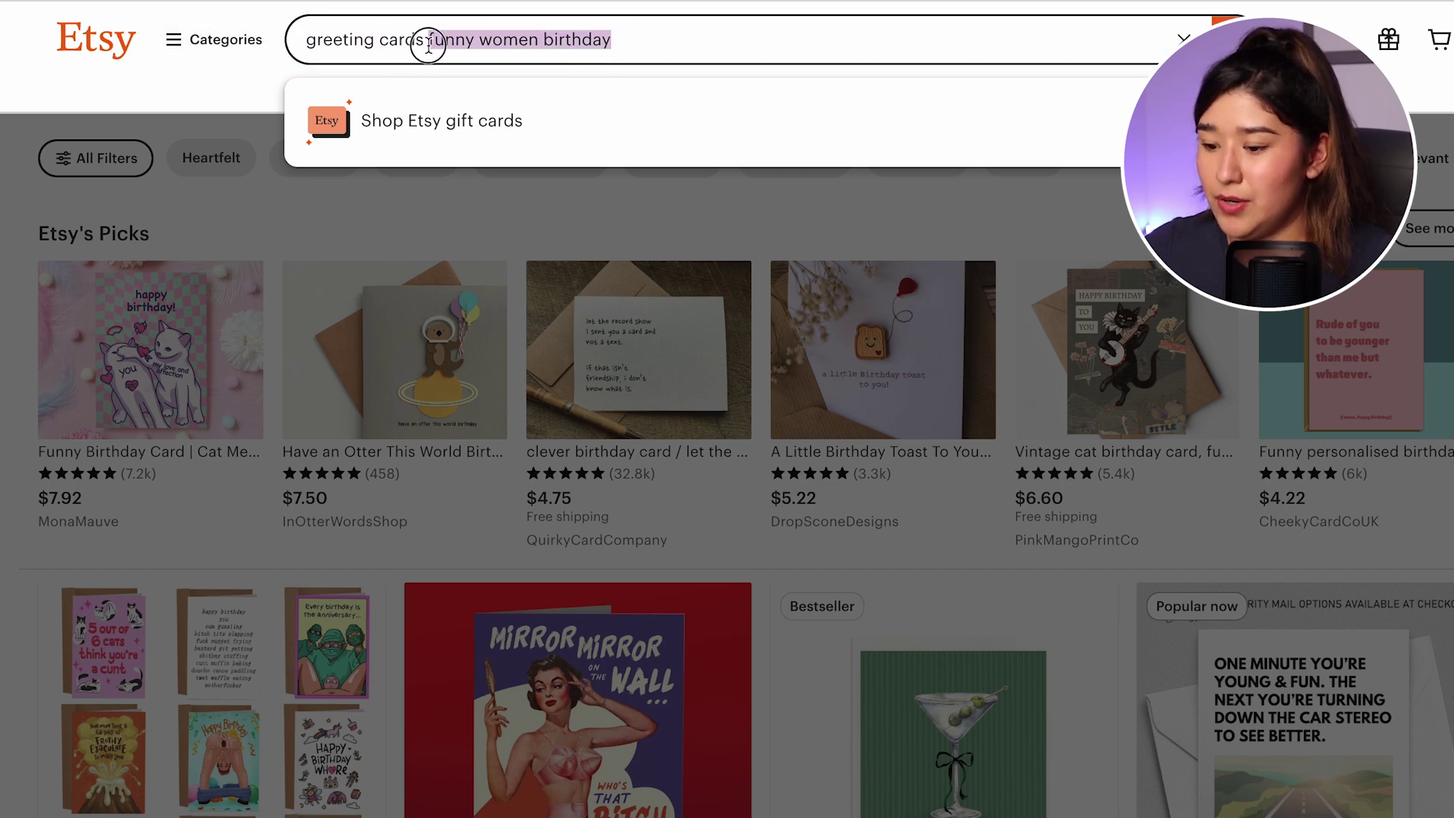
pyautogui.press('BackSpace')
pyautogui.click(496, 227)
pyautogui.click(535, 42)
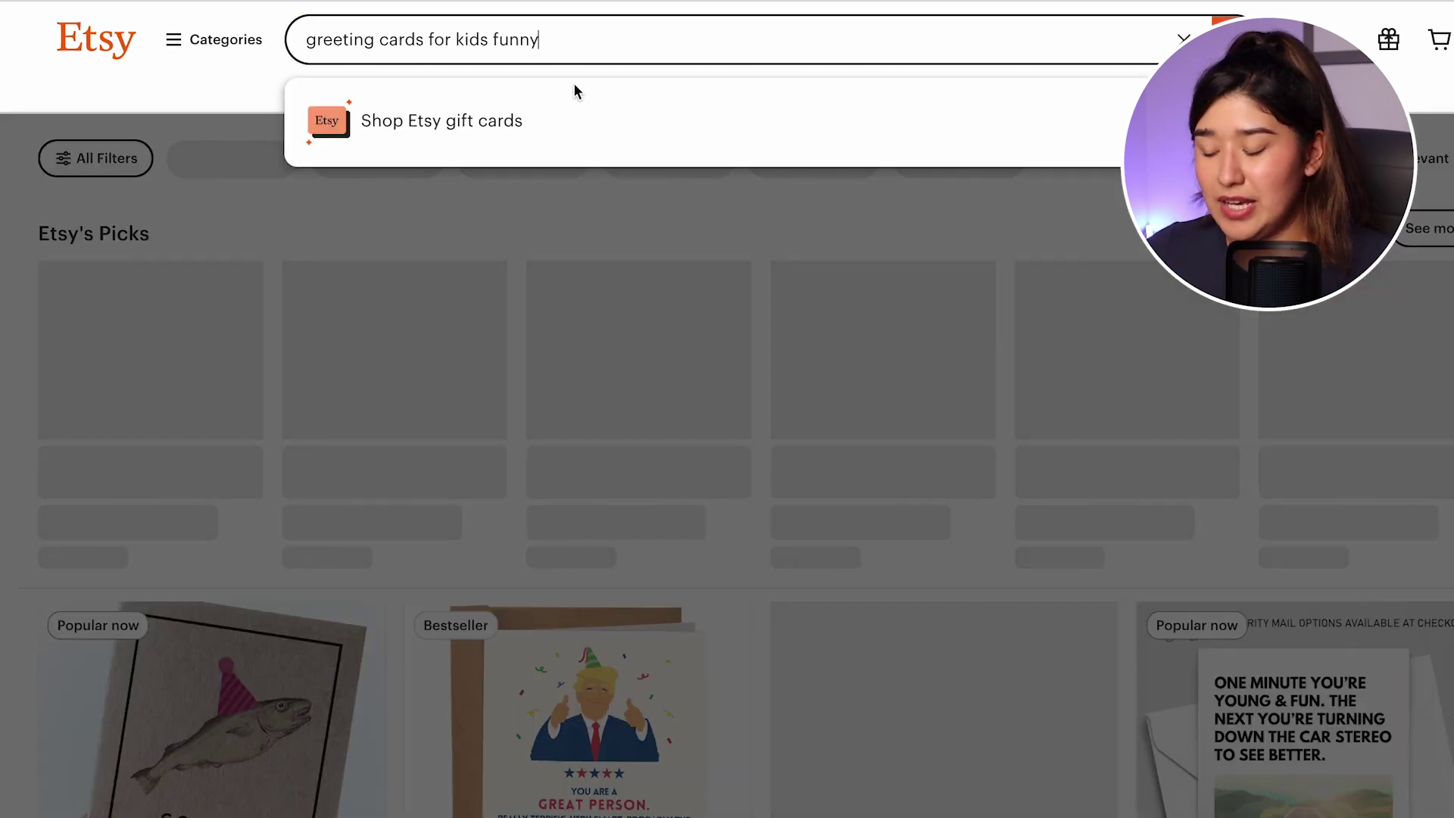
# Step: Shorten the search text to "greeting cards" to bring up related keyword suggestions
pyautogui.press('BackSpace')
pyautogui.press('BackSpace')
pyautogui.press('BackSpace')
pyautogui.press('BackSpace')
pyautogui.press('BackSpace')
pyautogui.press('BackSpace')
pyautogui.press('BackSpace')
pyautogui.press('BackSpace')
pyautogui.press('BackSpace')
pyautogui.press('BackSpace')
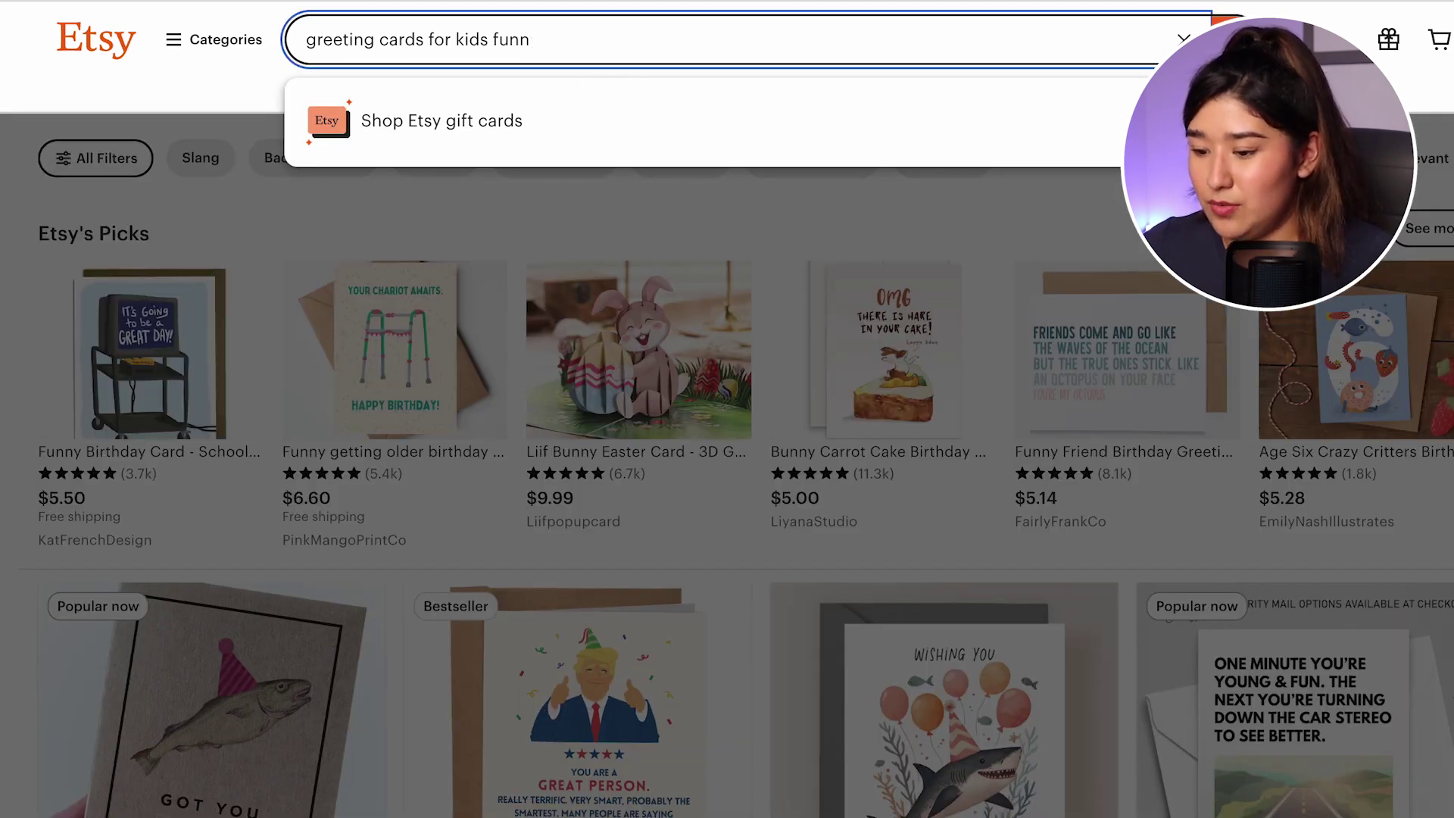
pyautogui.press('BackSpace')
pyautogui.press('BackSpace')
pyautogui.press('BackSpace')
pyautogui.press('BackSpace')
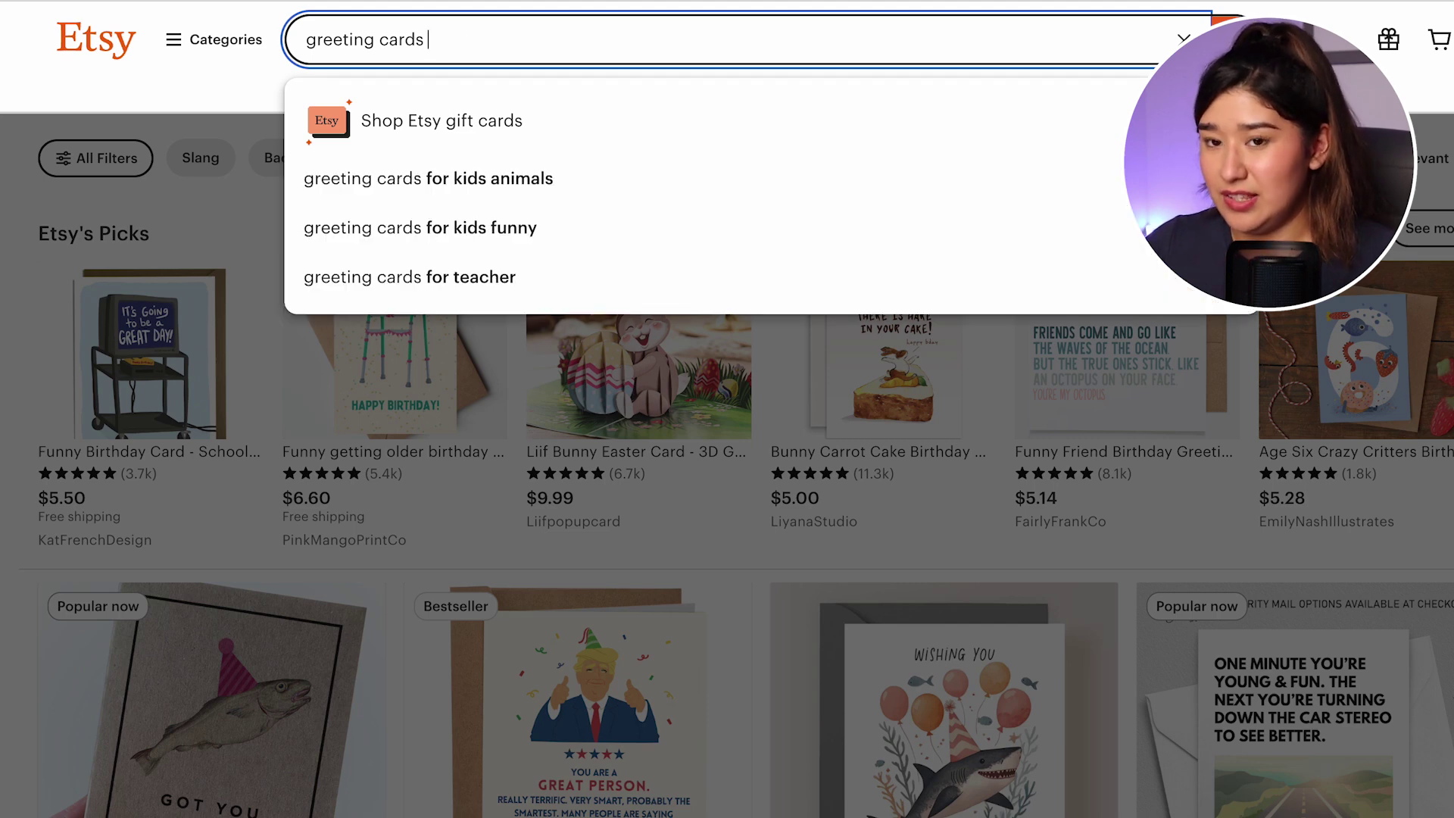
# Step: Check the keyword suggestions for "greeting cards" extended with the letters "a" and "b"
pyautogui.write('a')
pyautogui.press('BackSpace')
pyautogui.write('b')
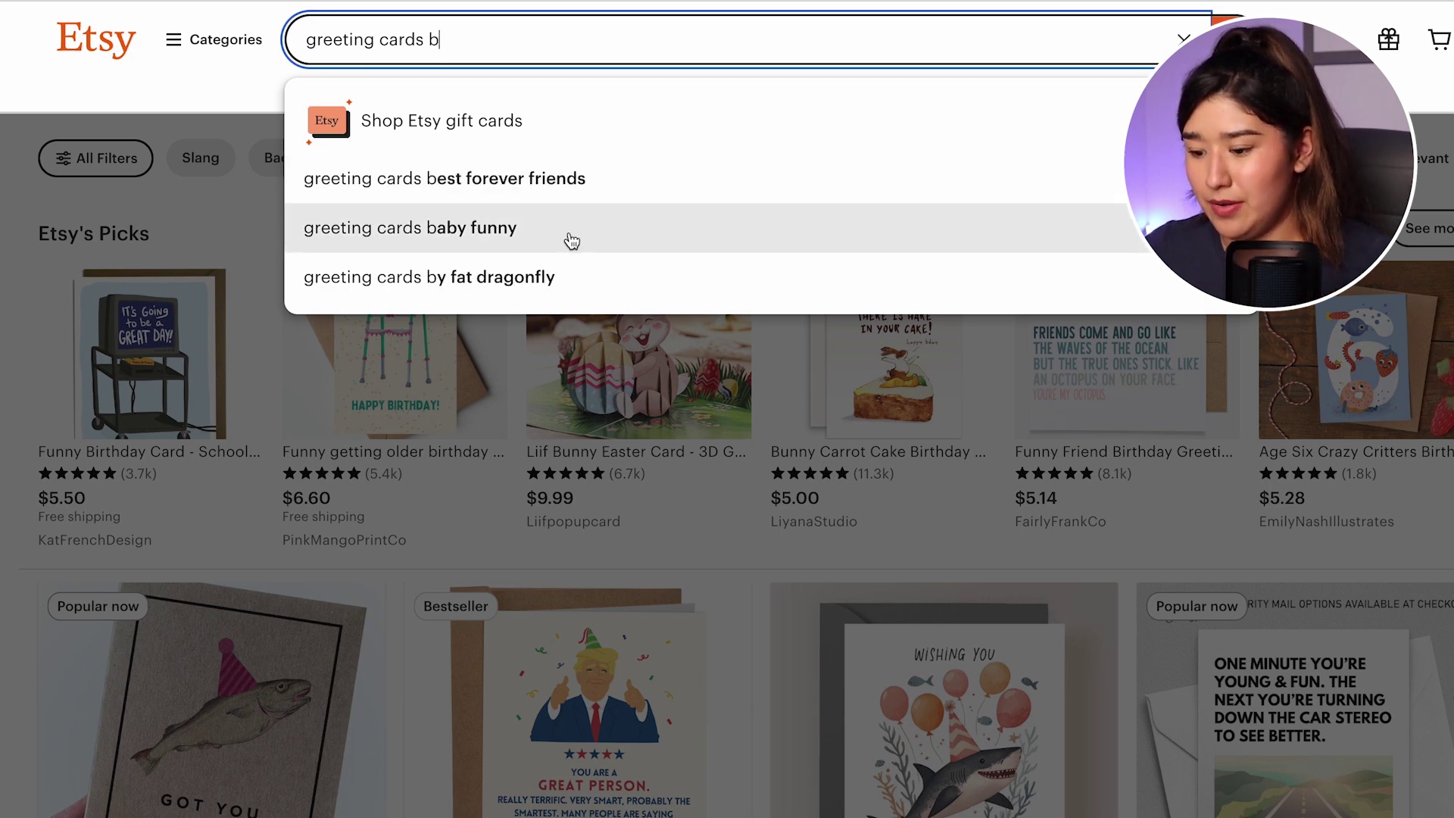
pyautogui.press('BackSpace')
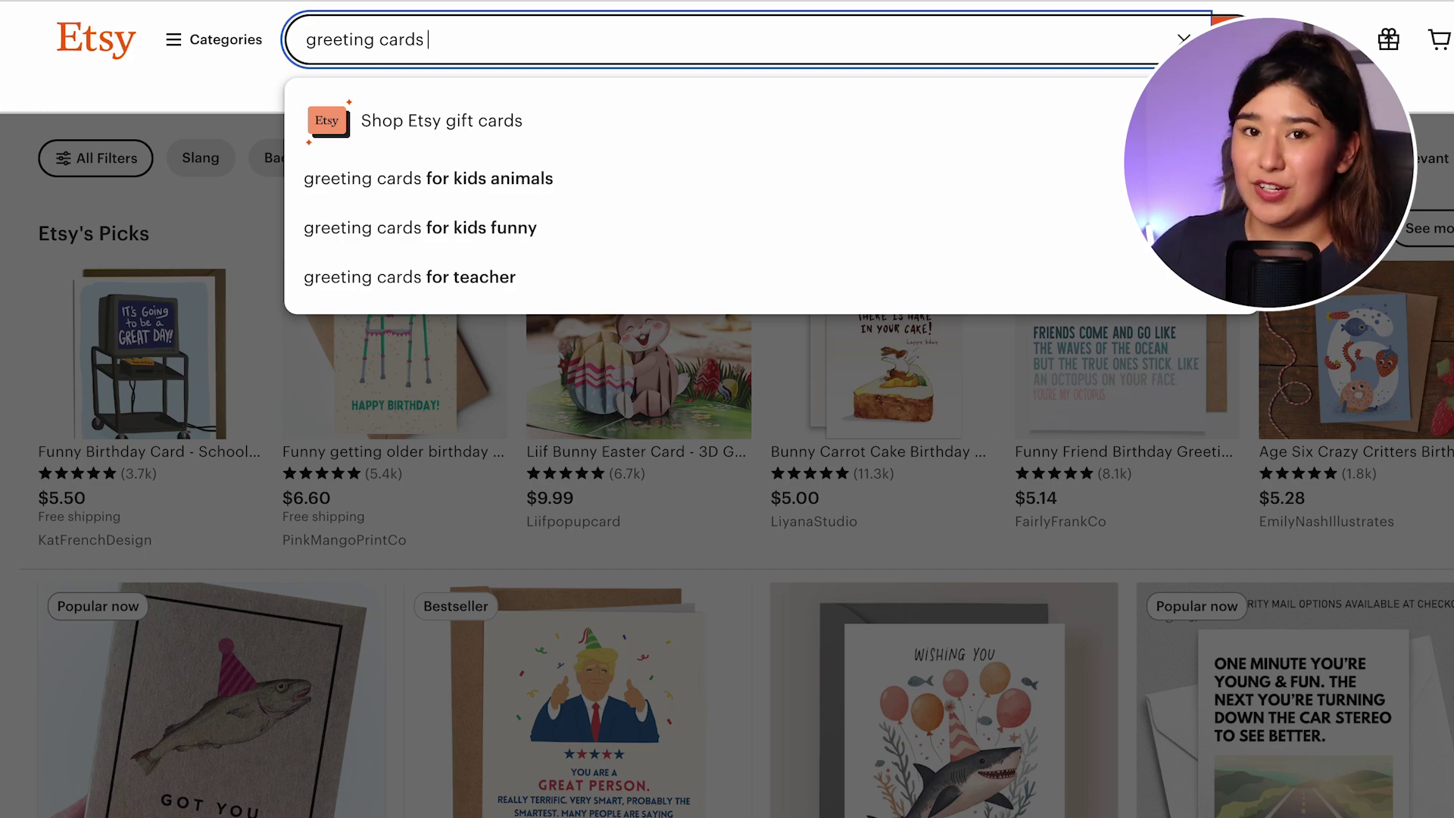
# Step: Return to the results for "greeting cards funny women birthday" and examine the Etsy's Picks shops
pyautogui.click(242, 85)
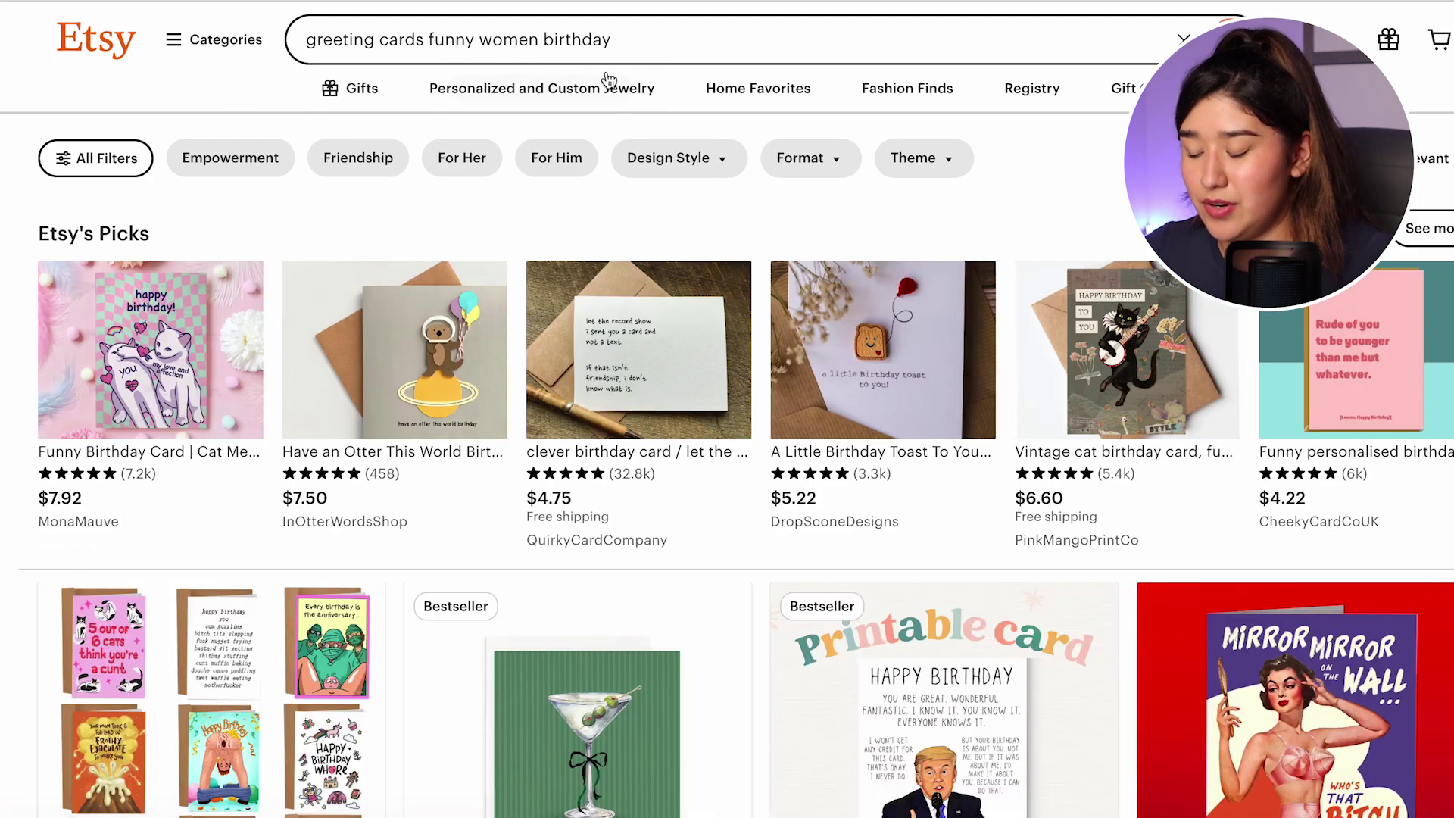
pyautogui.scroll(-3, 575, 466)
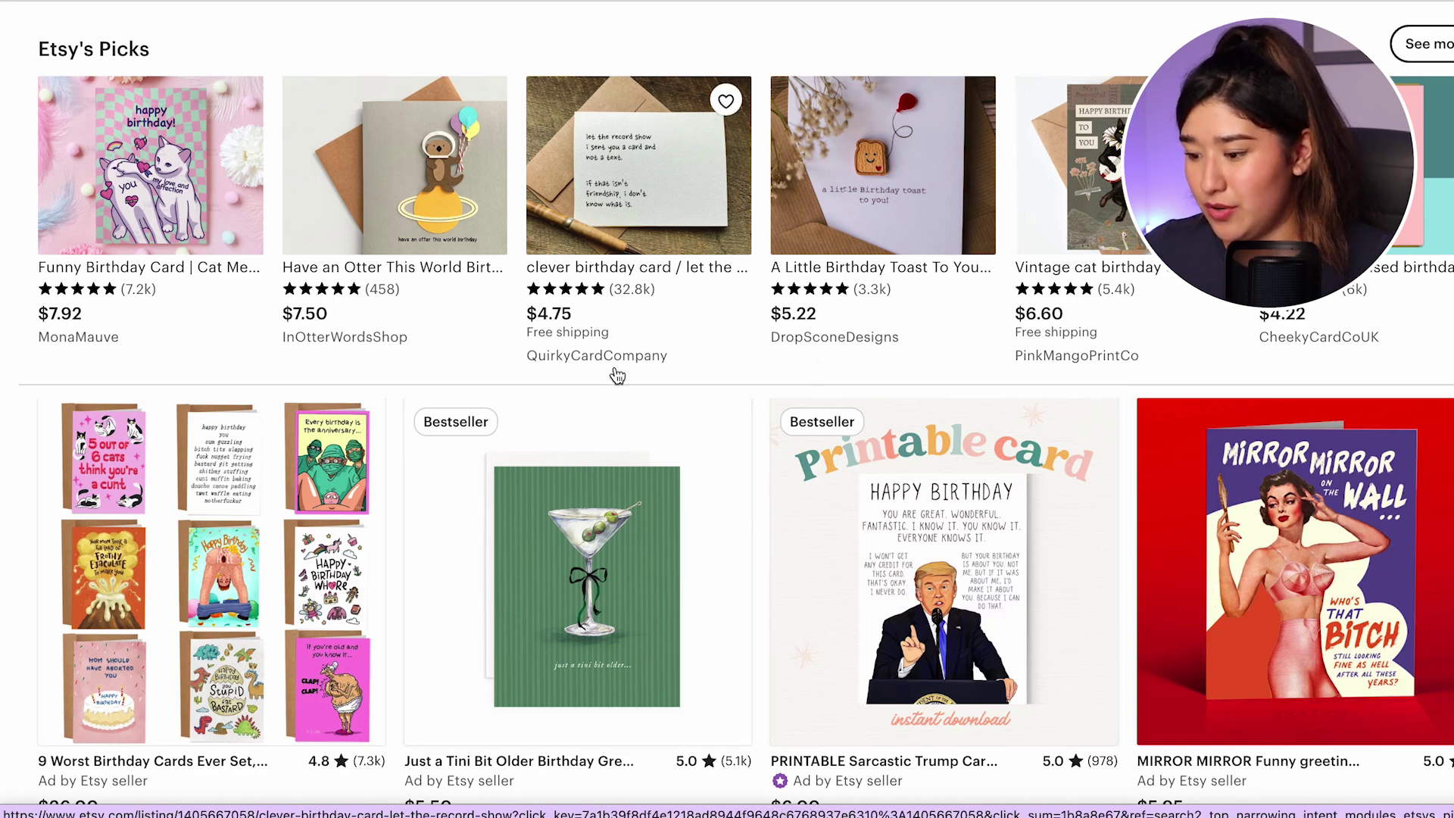
pyautogui.click(226, 343)
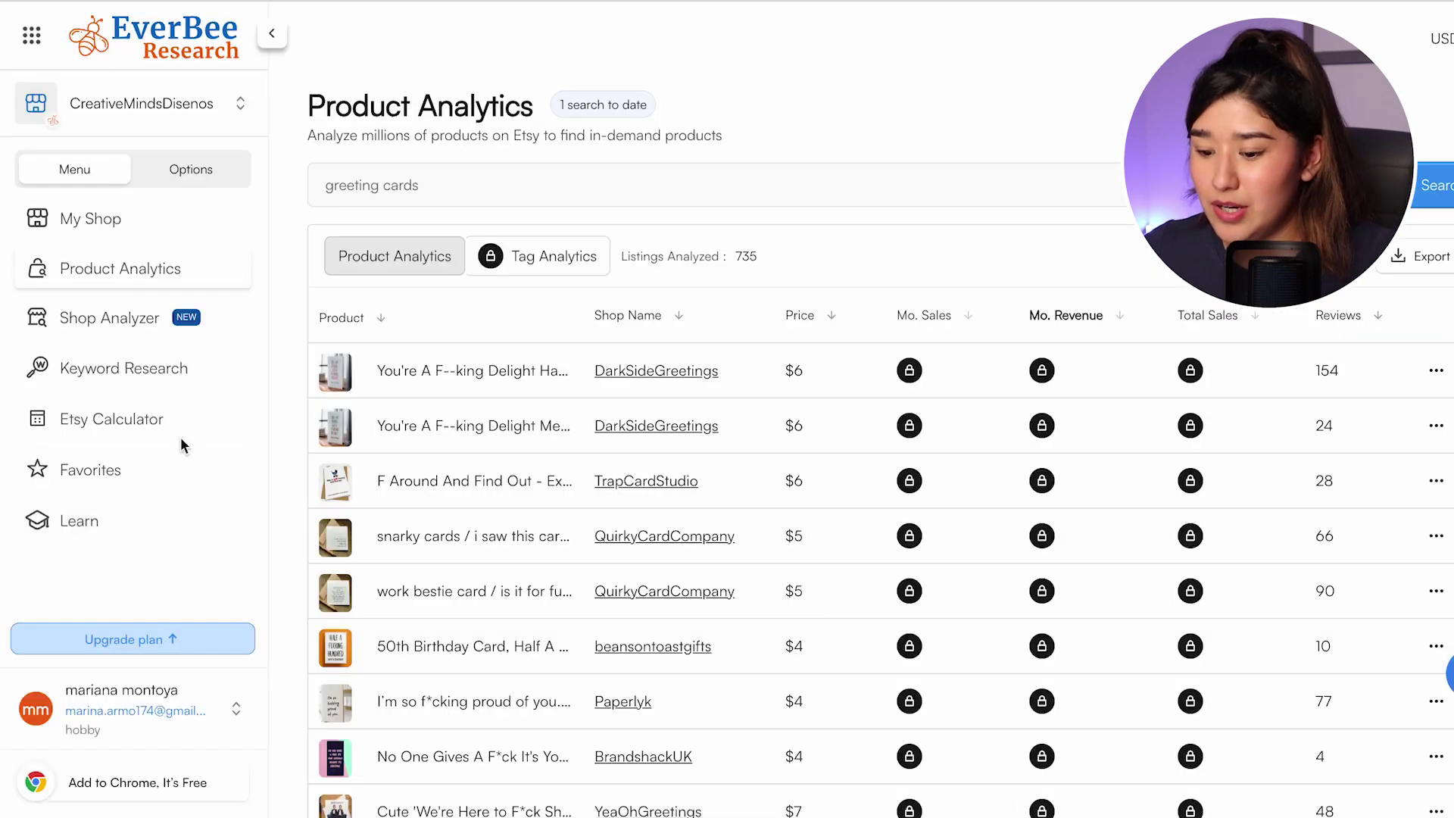
# Step: In EverBee's Shop Analyzer, search for "mona mauve" and select the MonaMauve shop
pyautogui.click(114, 317)
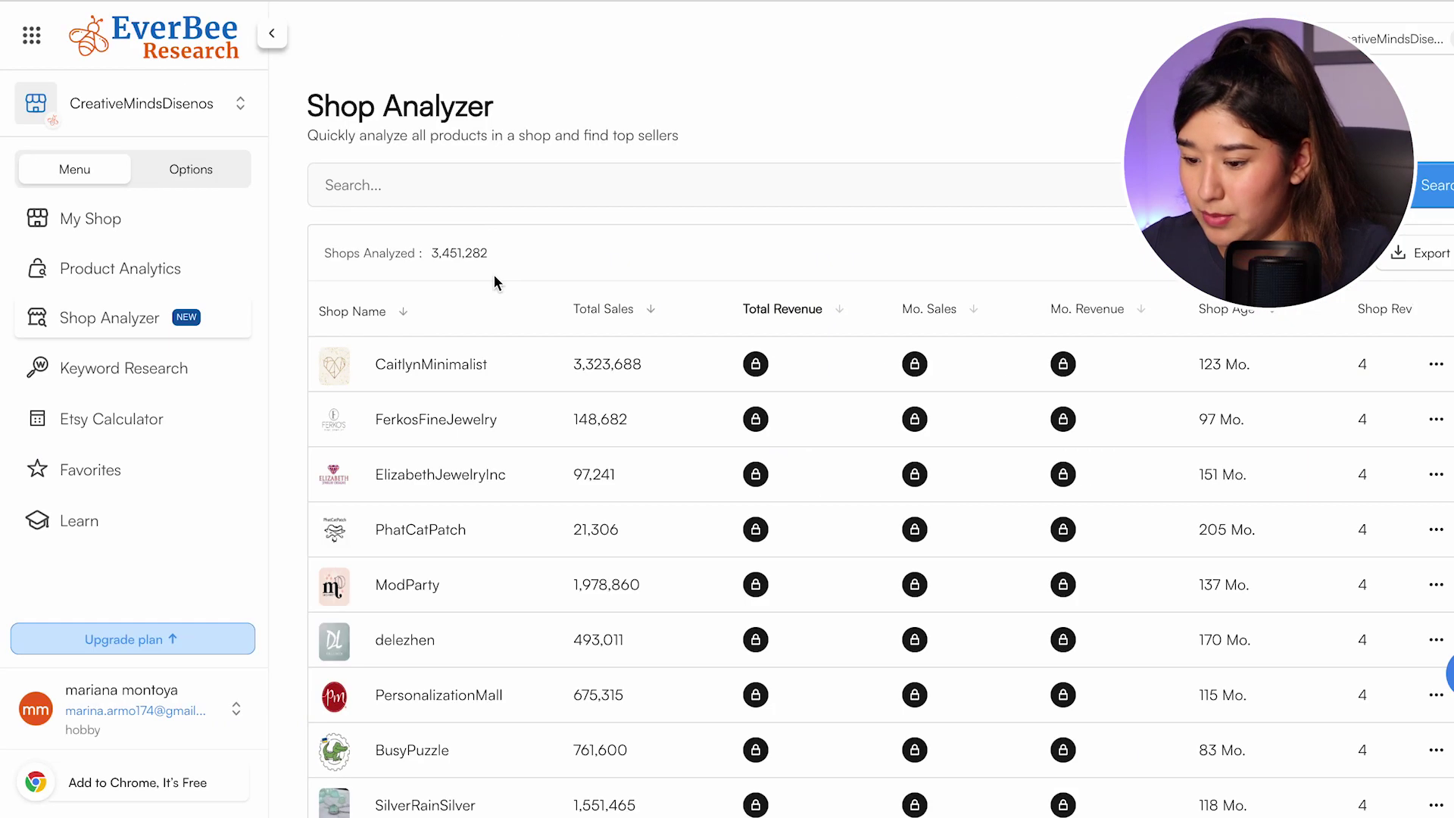
pyautogui.click(430, 199)
pyautogui.write('mona mauve')
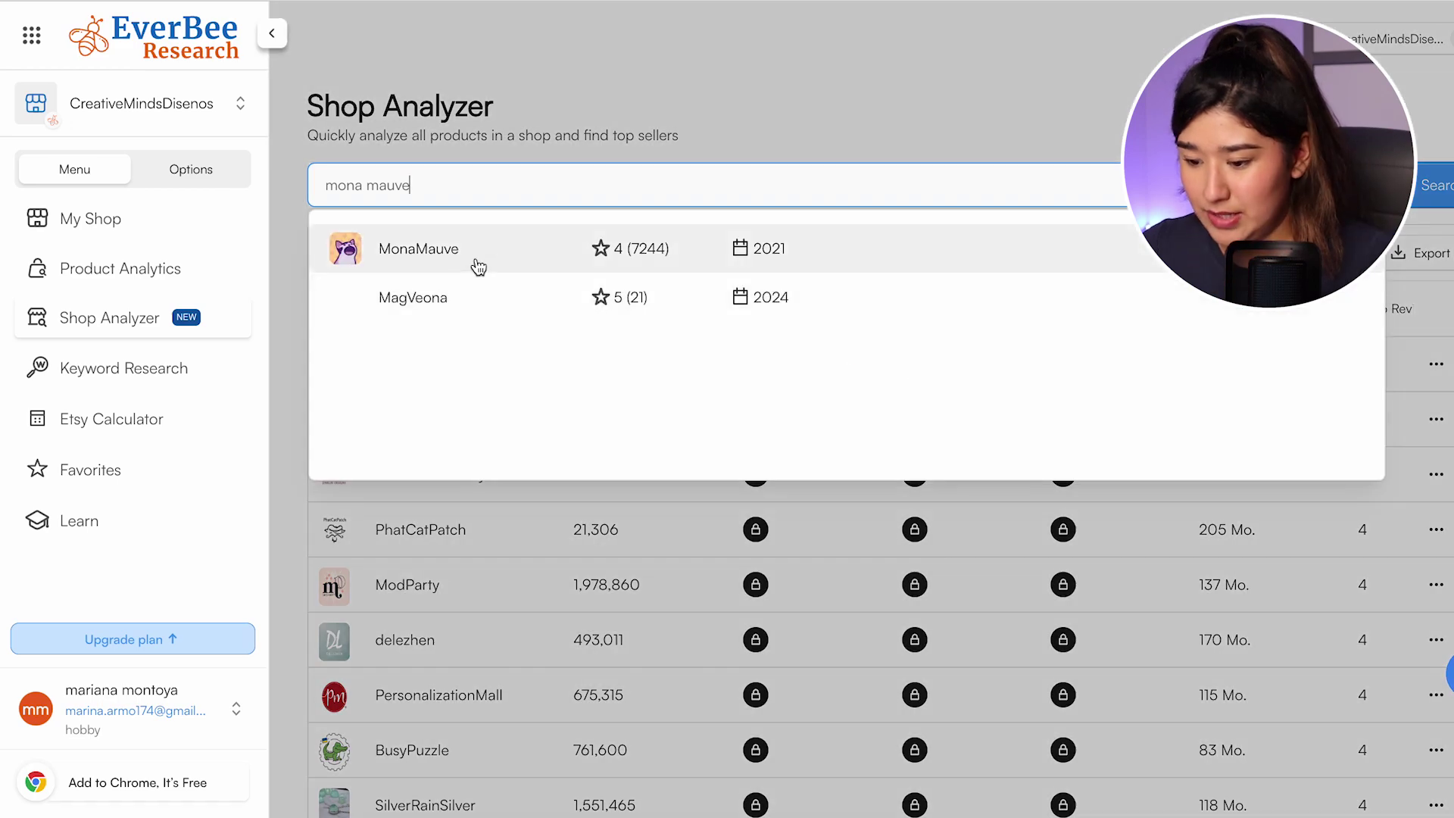
pyautogui.click(479, 257)
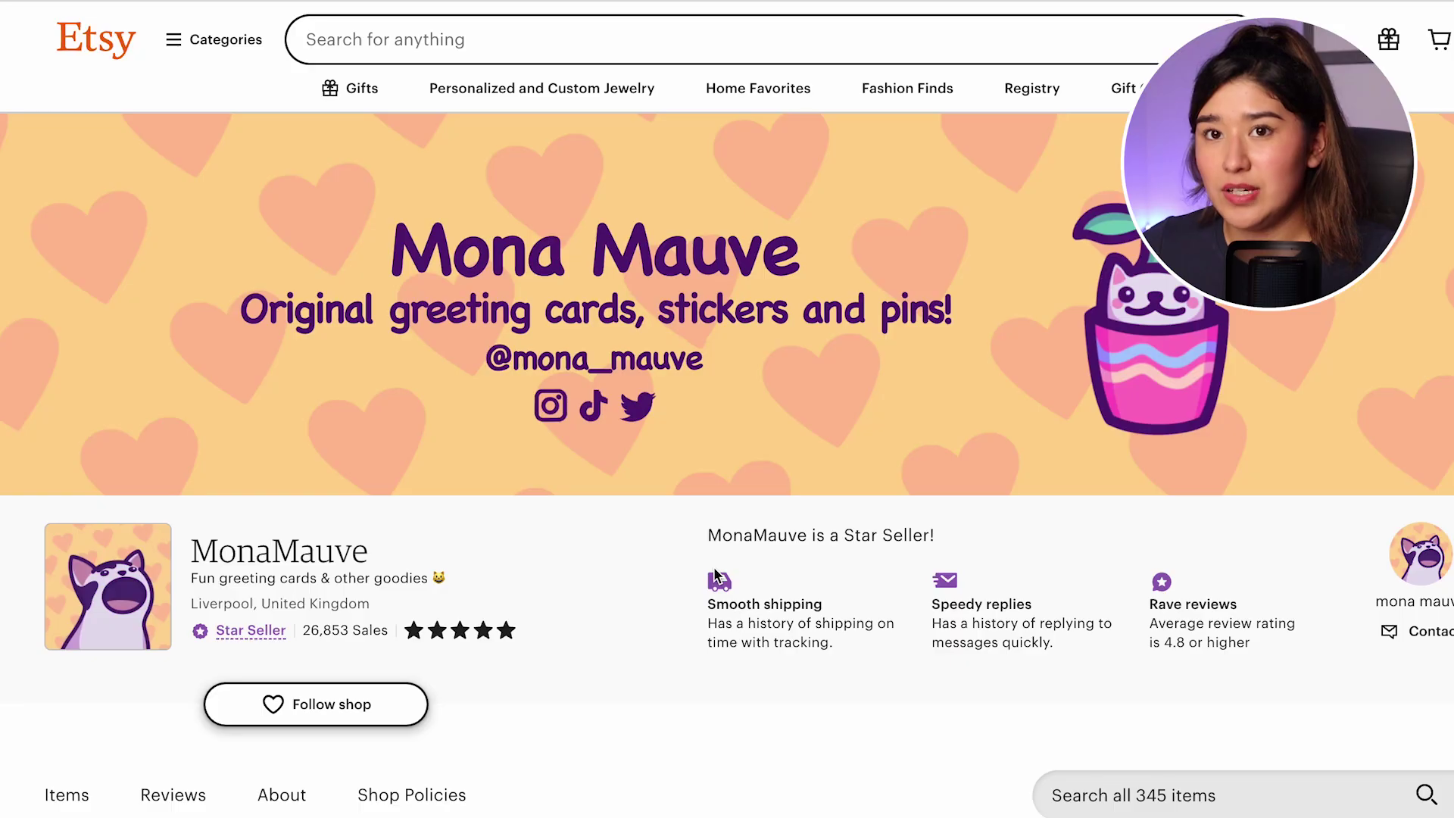
# Step: Examine MonaMauve's Etsy shop page, including its seller details, product categories, featured items and full card range
pyautogui.scroll(-1, 715, 568)
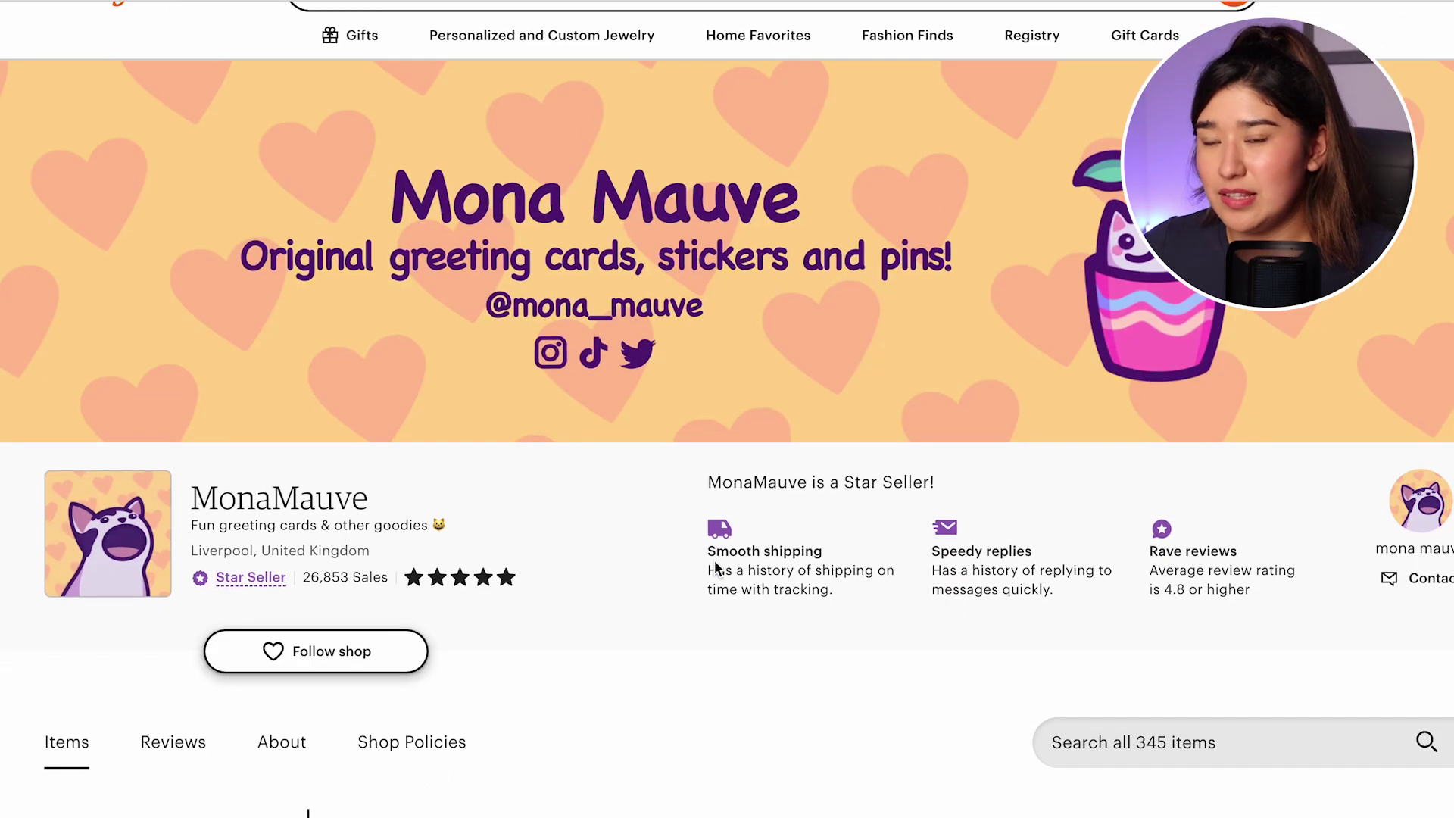
pyautogui.scroll(1, 716, 567)
pyautogui.scroll(-8, 716, 568)
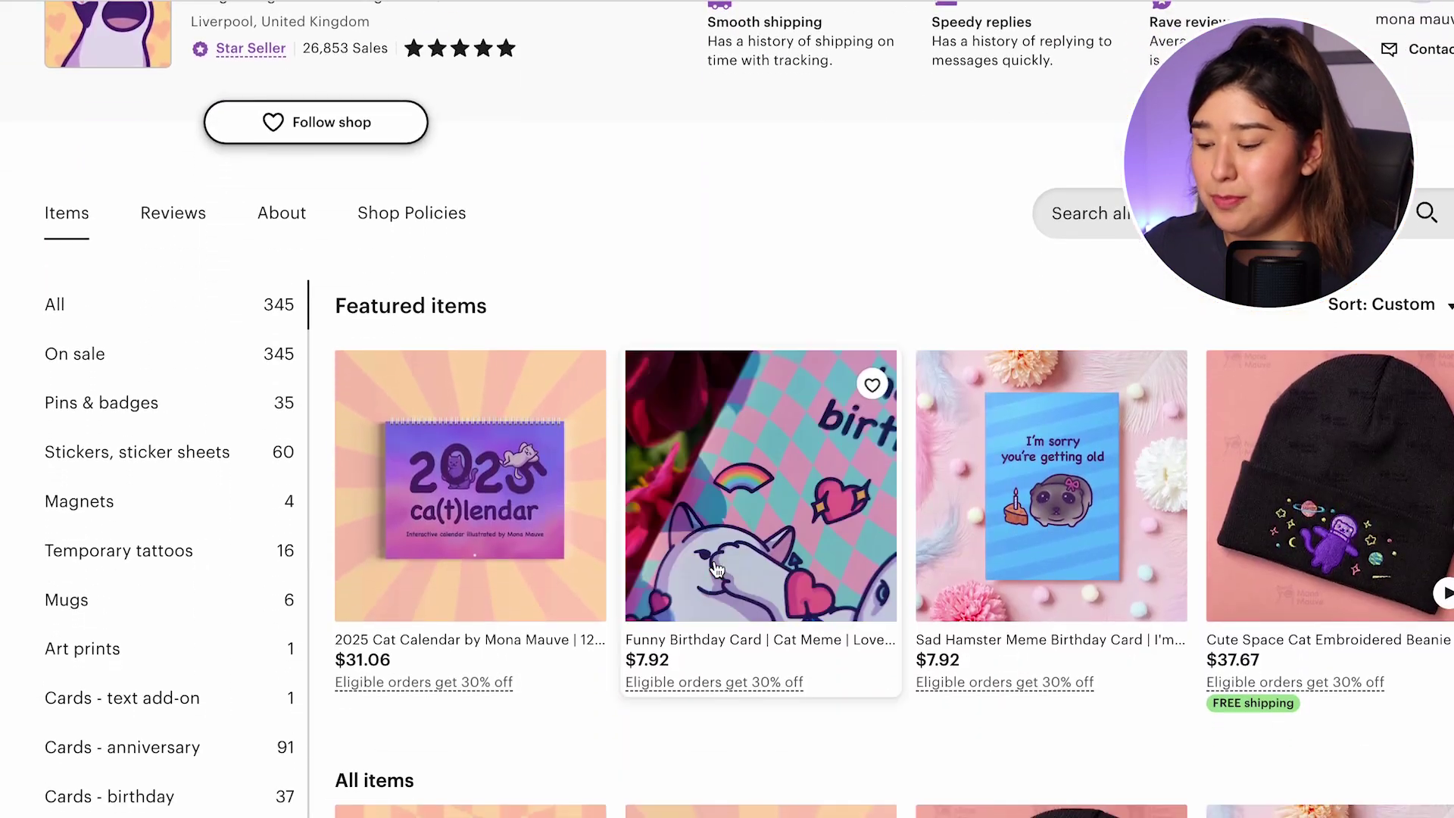
pyautogui.scroll(-3, 715, 560)
pyautogui.scroll(-3, 1212, 318)
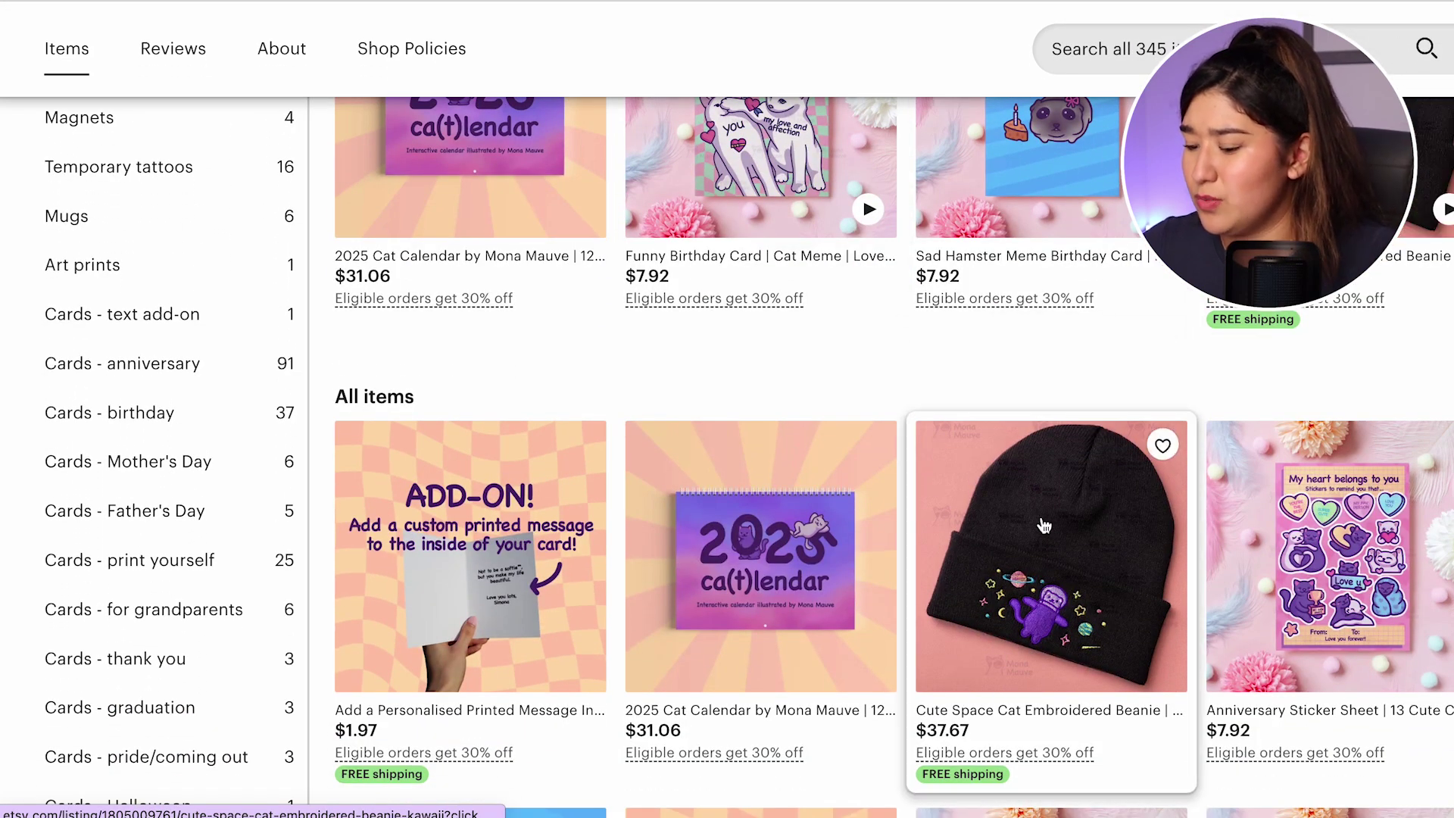
pyautogui.scroll(-10, 1044, 525)
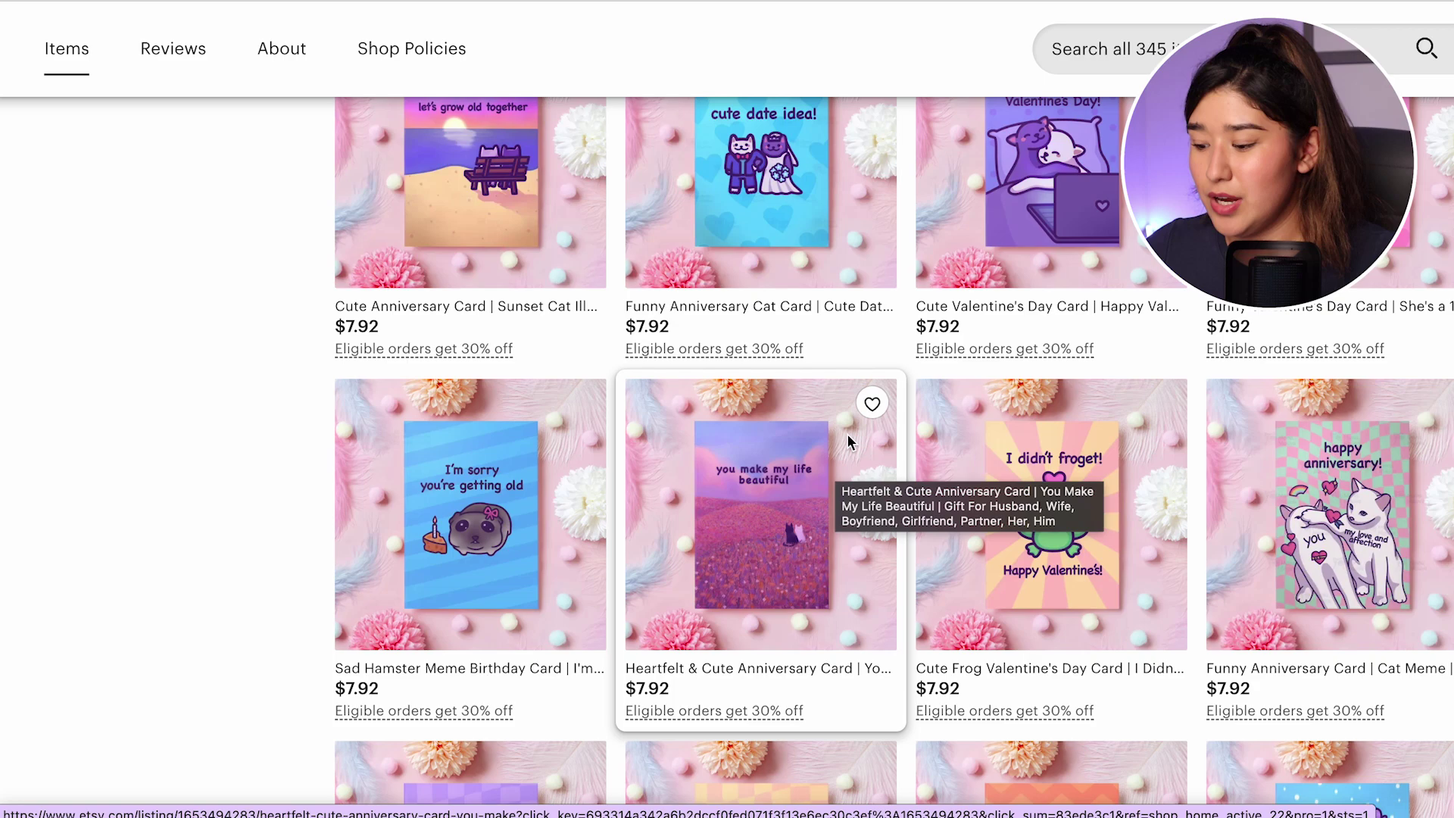
pyautogui.scroll(-10, 847, 446)
pyautogui.scroll(-5, 848, 443)
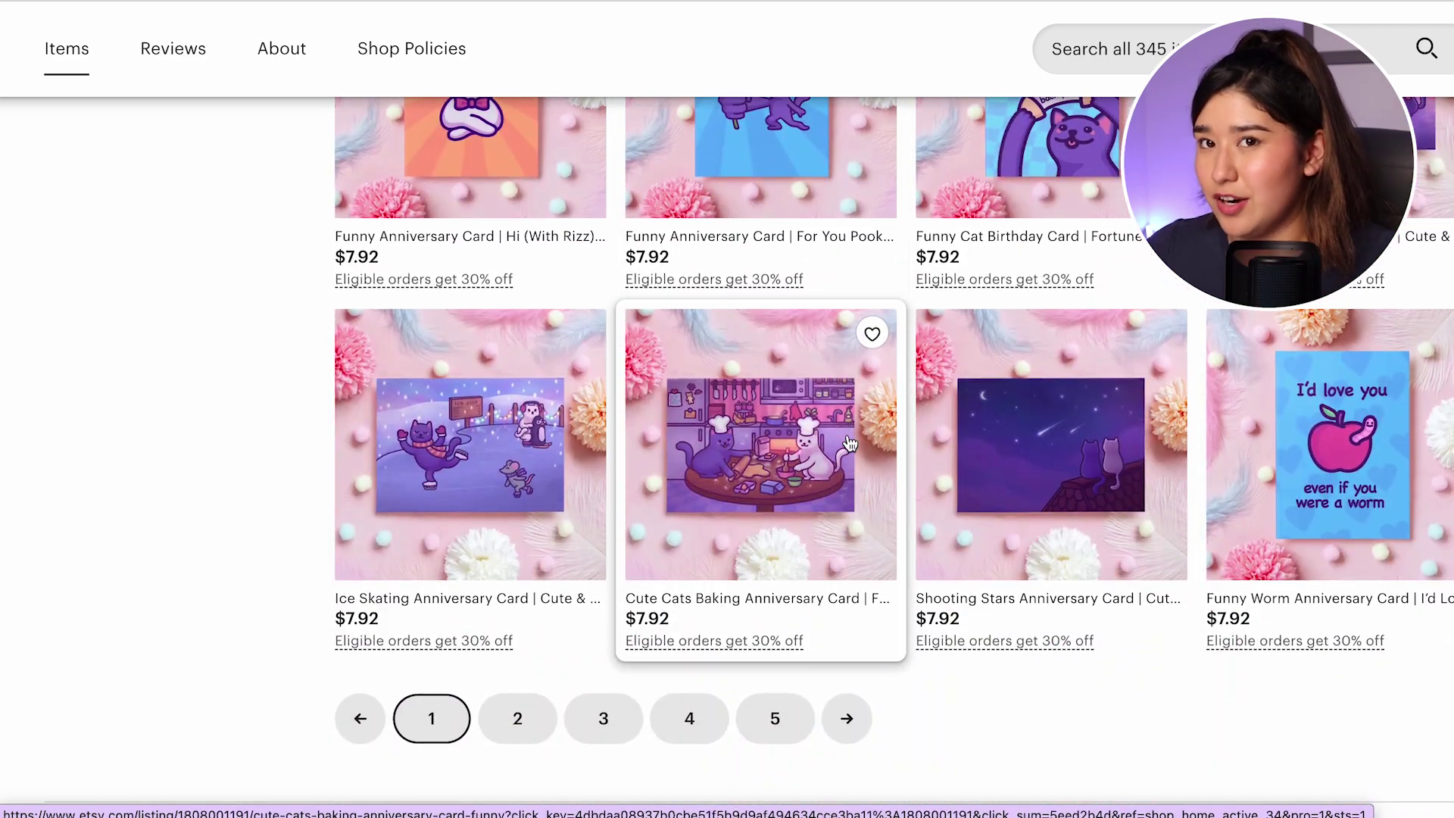
pyautogui.scroll(1, 848, 443)
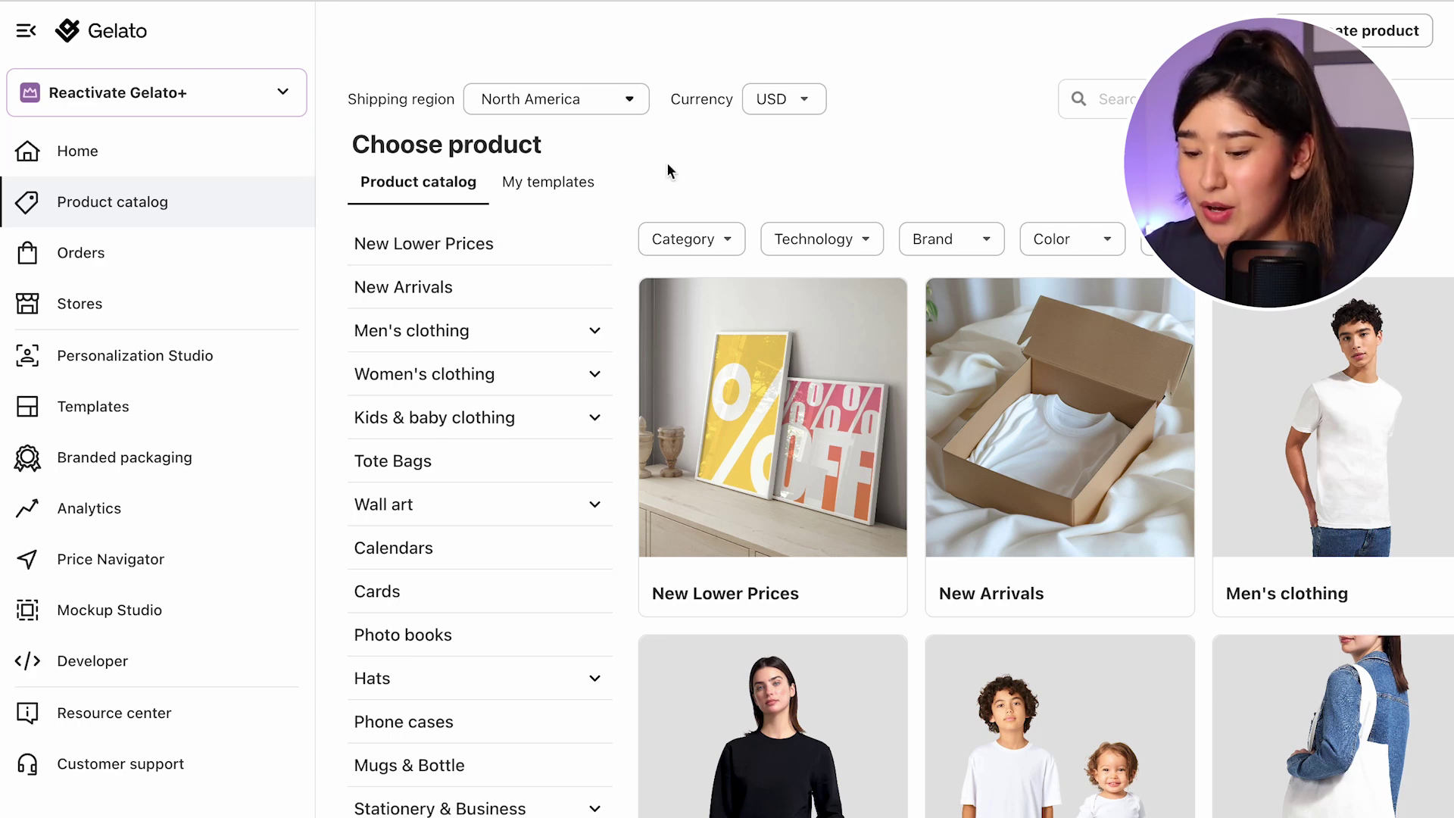
# Step: Switch to Gelato's product catalog and open the Cards category
pyautogui.scroll(-1, 678, 216)
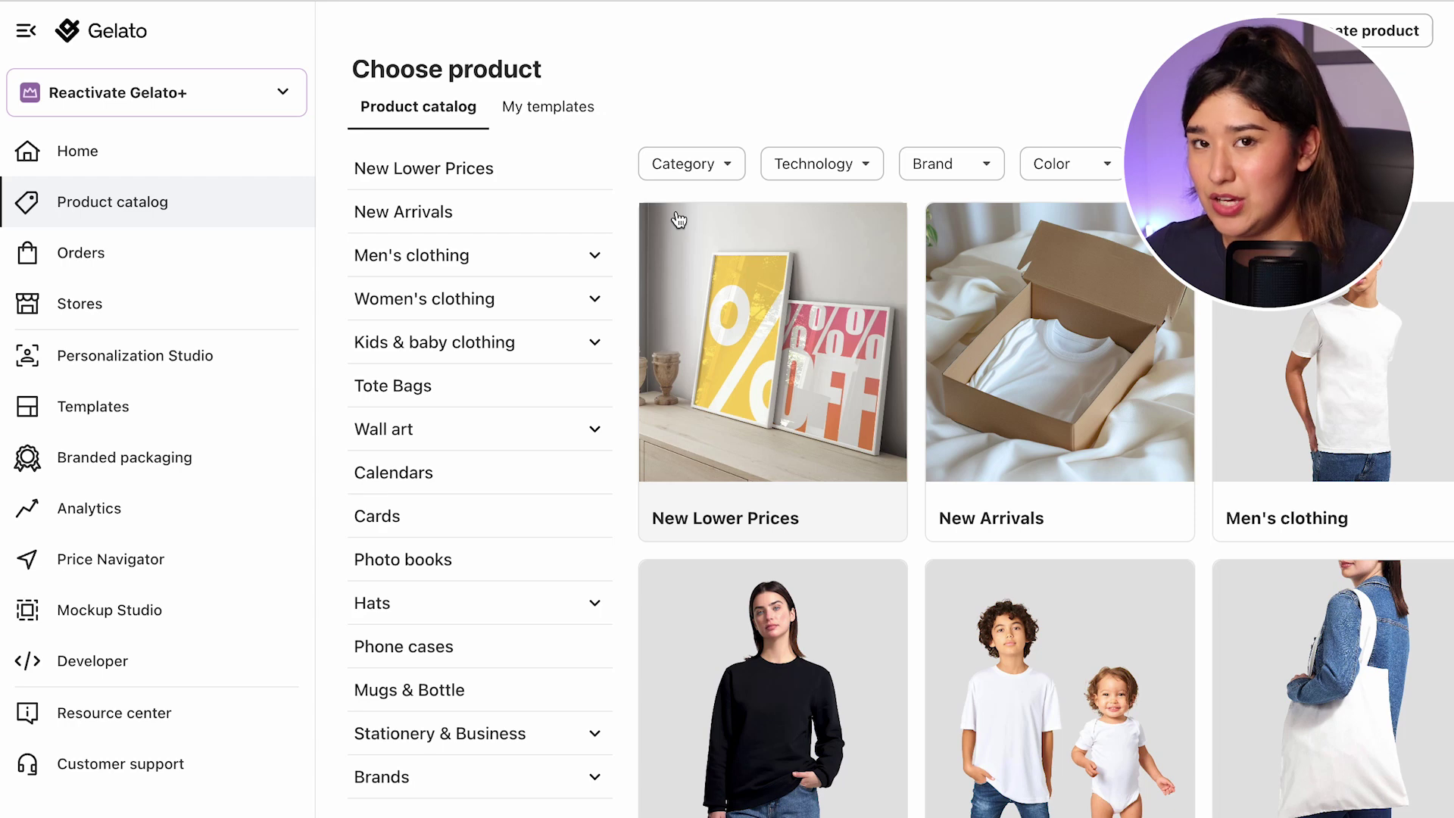
pyautogui.scroll(1, 678, 220)
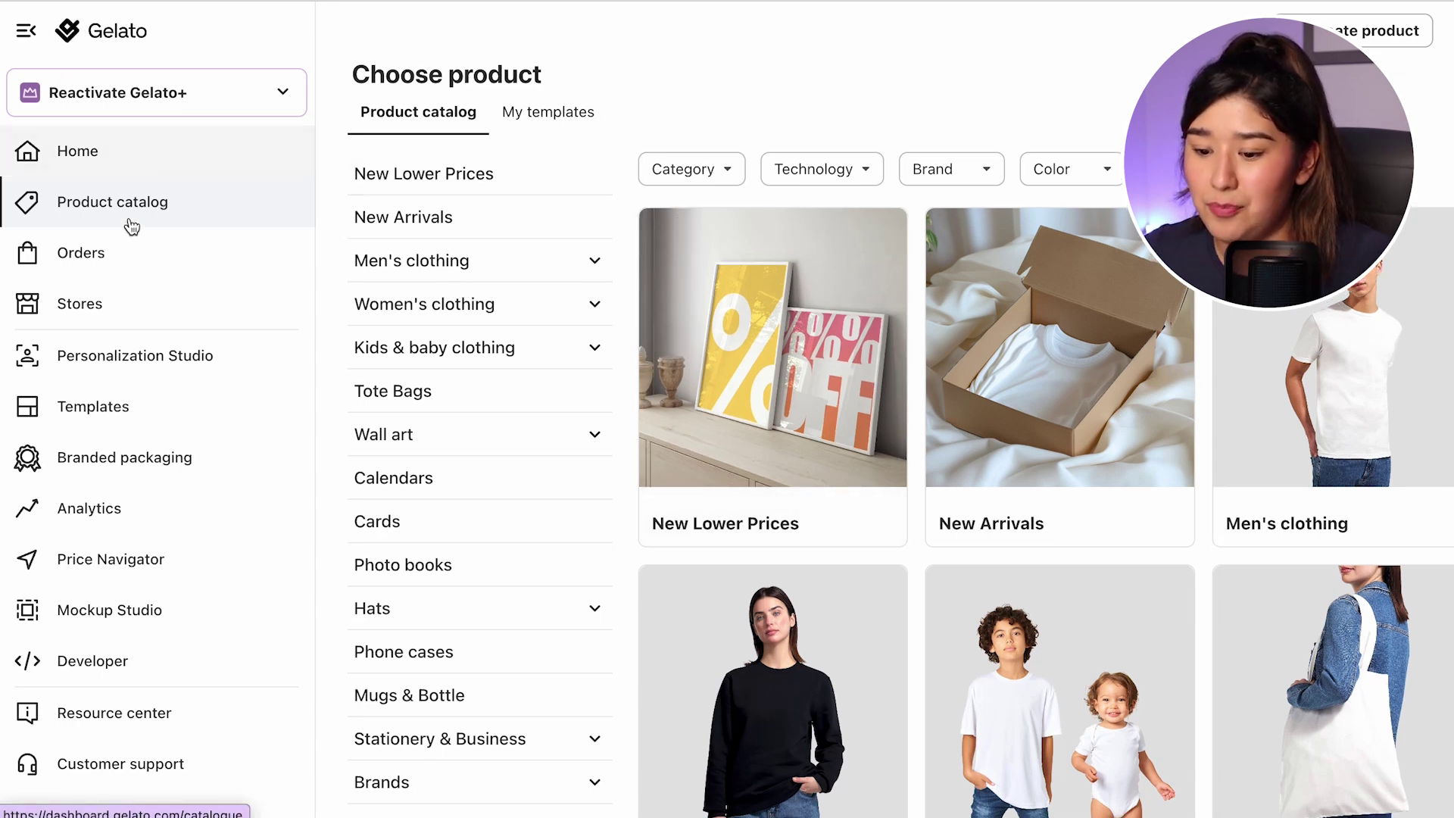
pyautogui.scroll(-1, 488, 195)
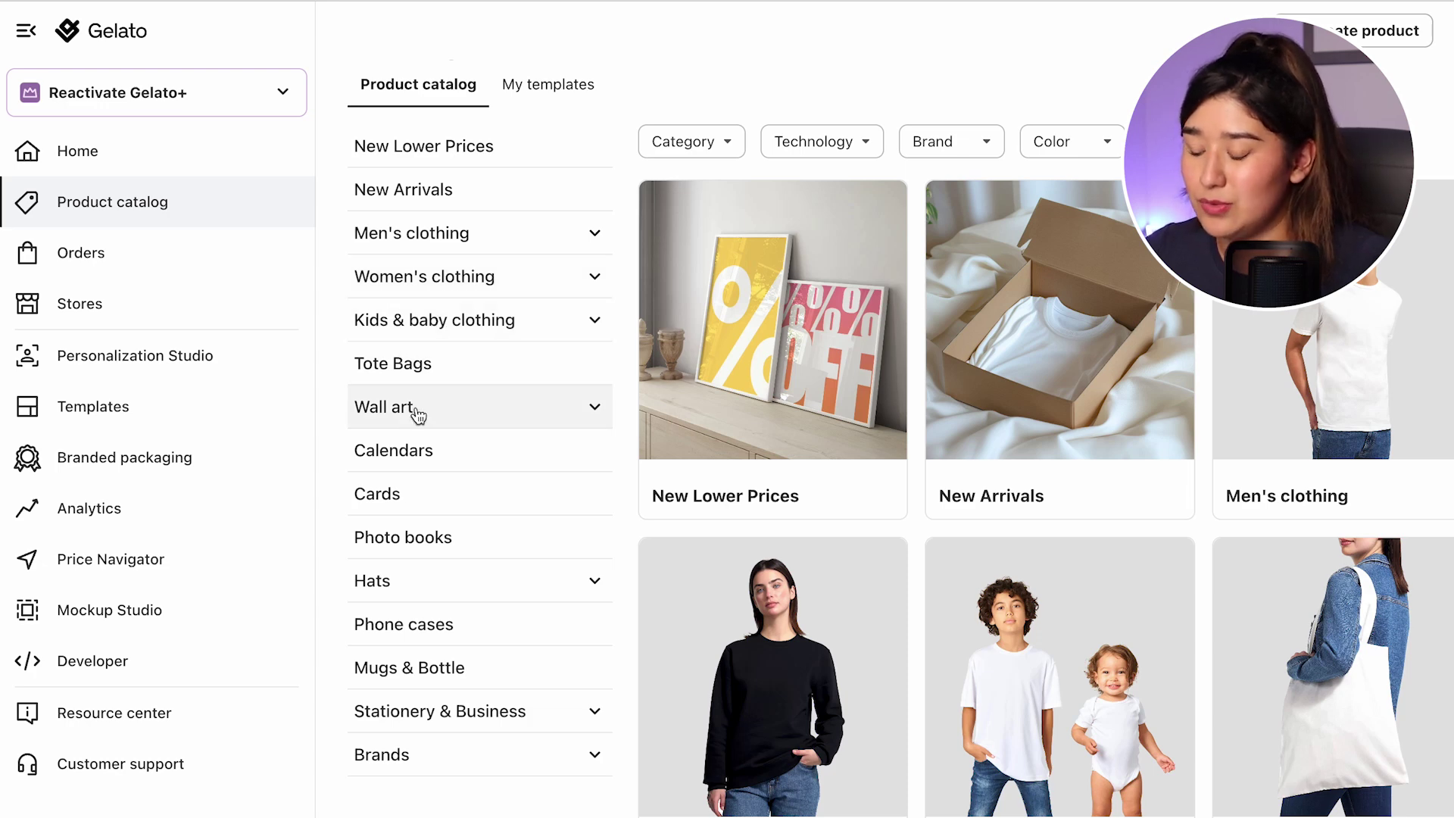
pyautogui.click(392, 496)
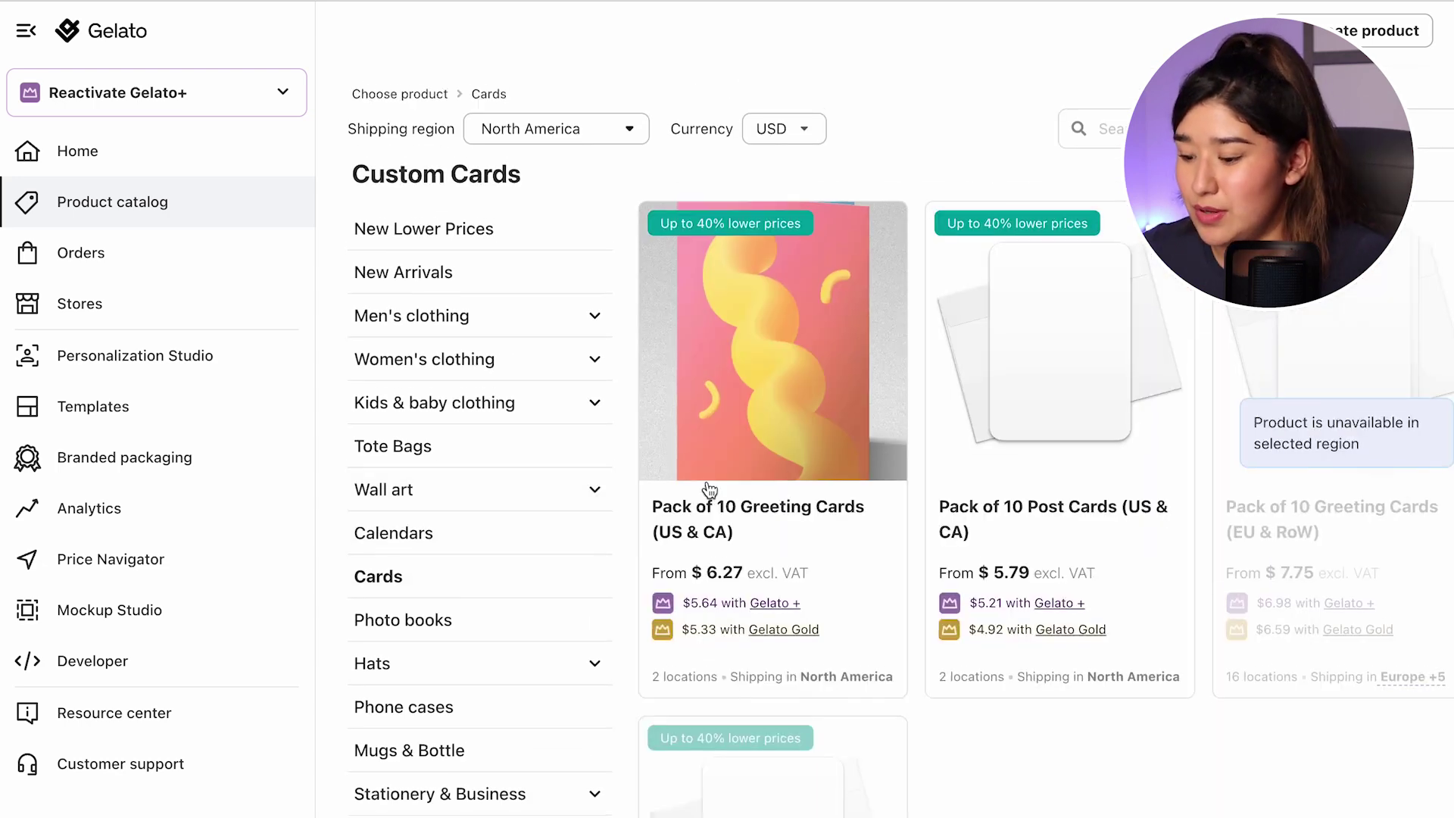
# Step: Compare the available custom card packs and their prices, and open the shipping region options
pyautogui.scroll(-2, 709, 489)
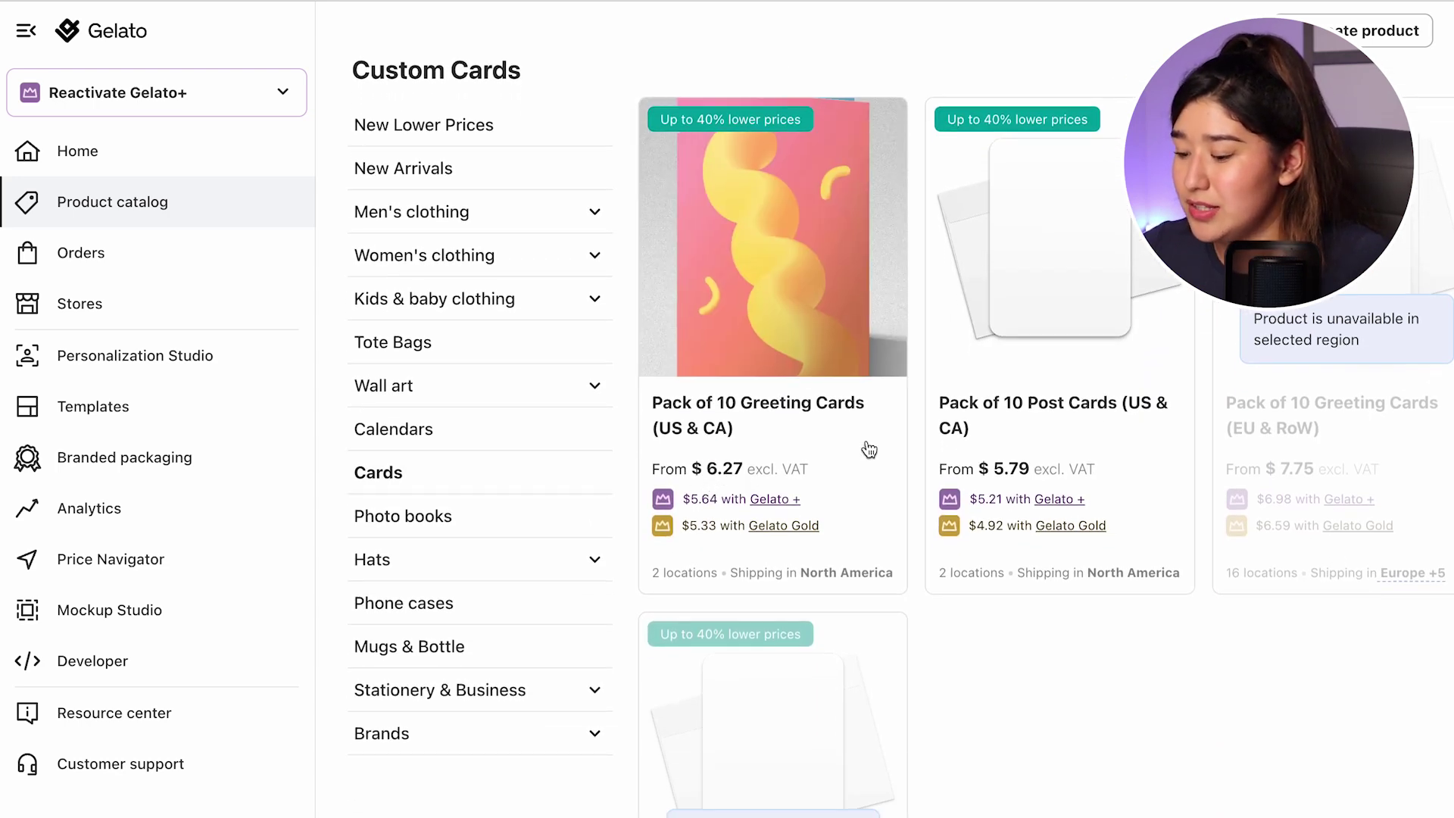
pyautogui.scroll(1, 810, 468)
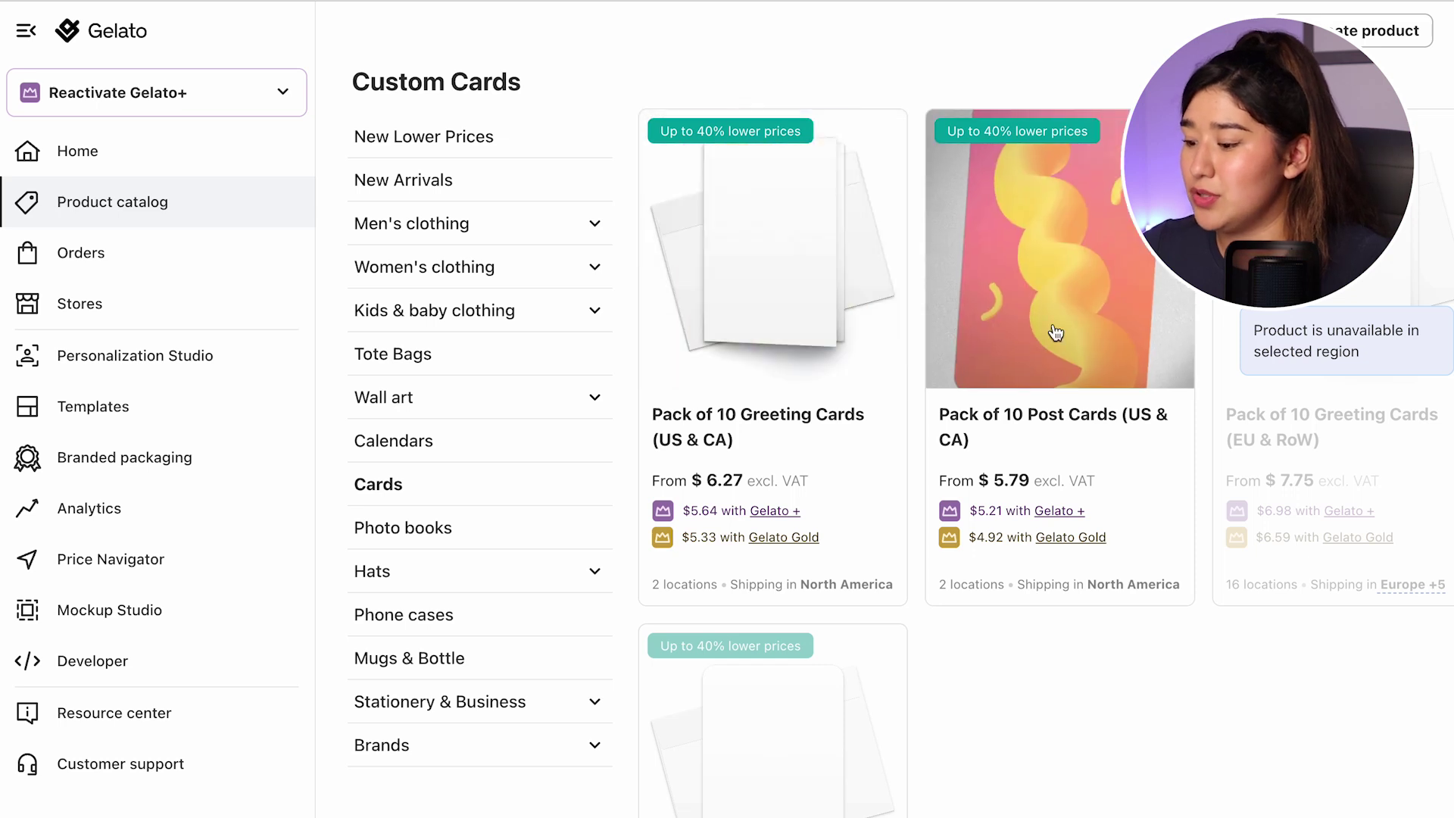
pyautogui.scroll(2, 607, 148)
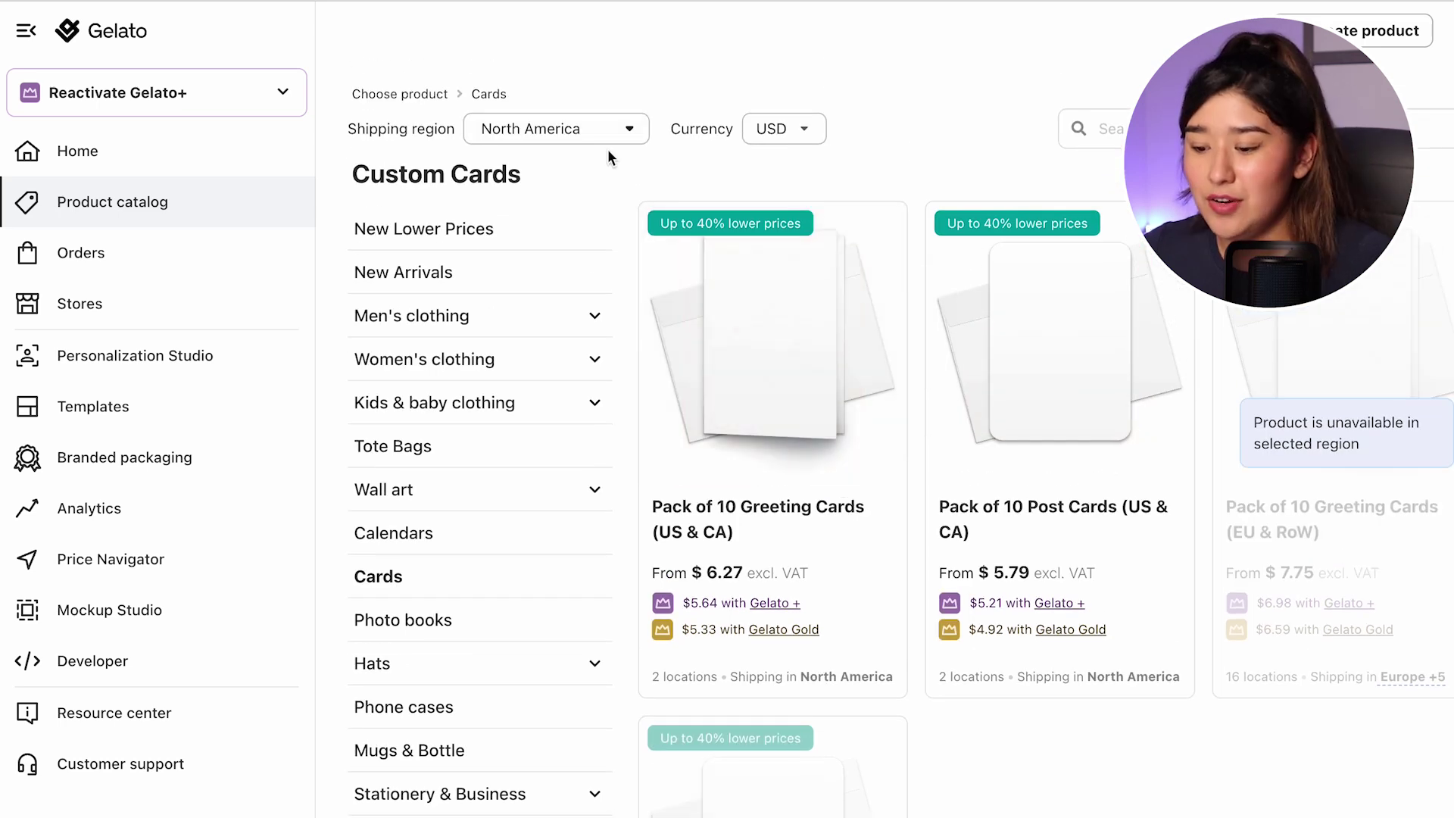
pyautogui.click(625, 135)
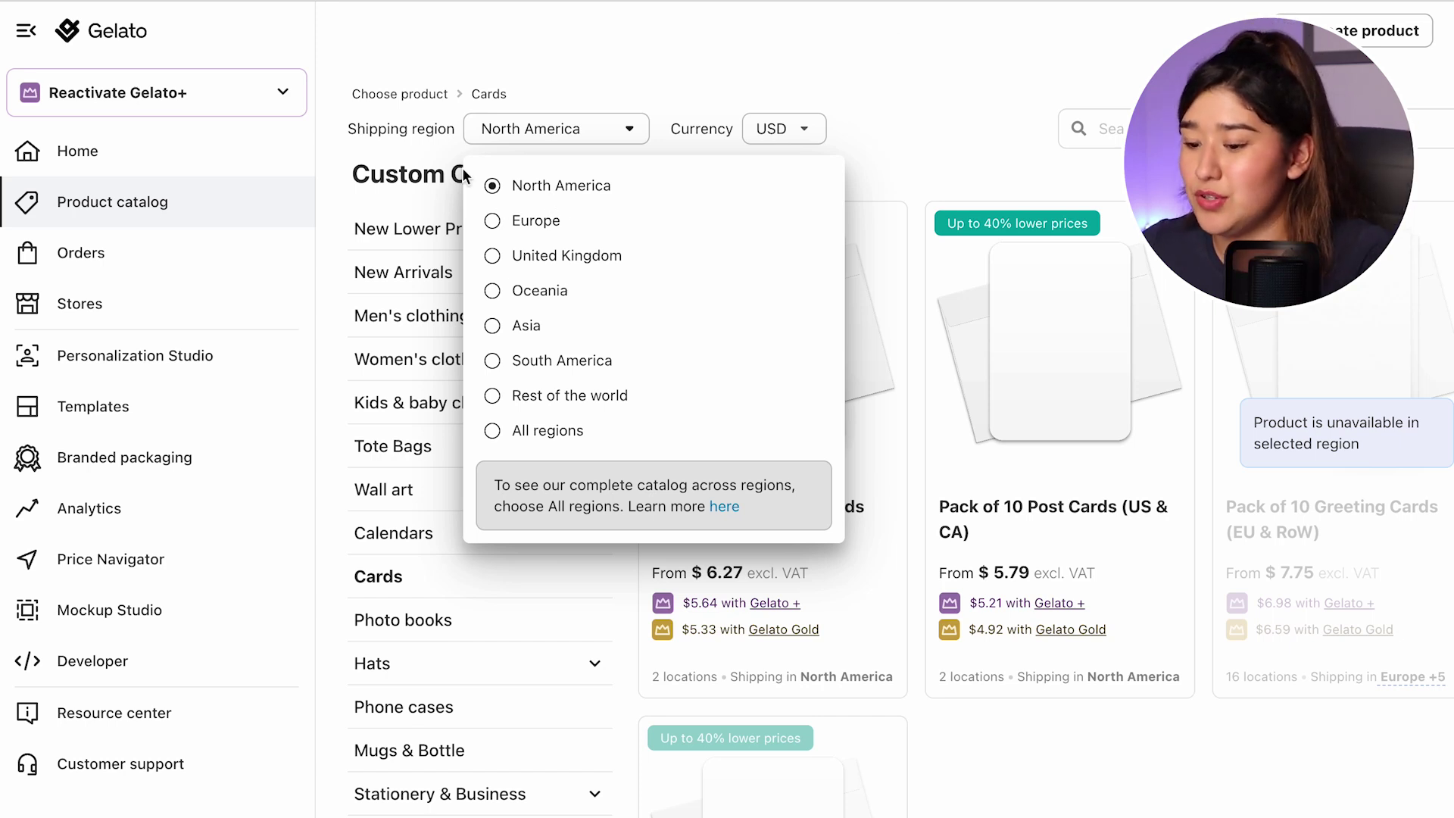
# Step: Keep North America as the shipping region and United States dollar (USD) as the currency for the card catalog
pyautogui.click(522, 186)
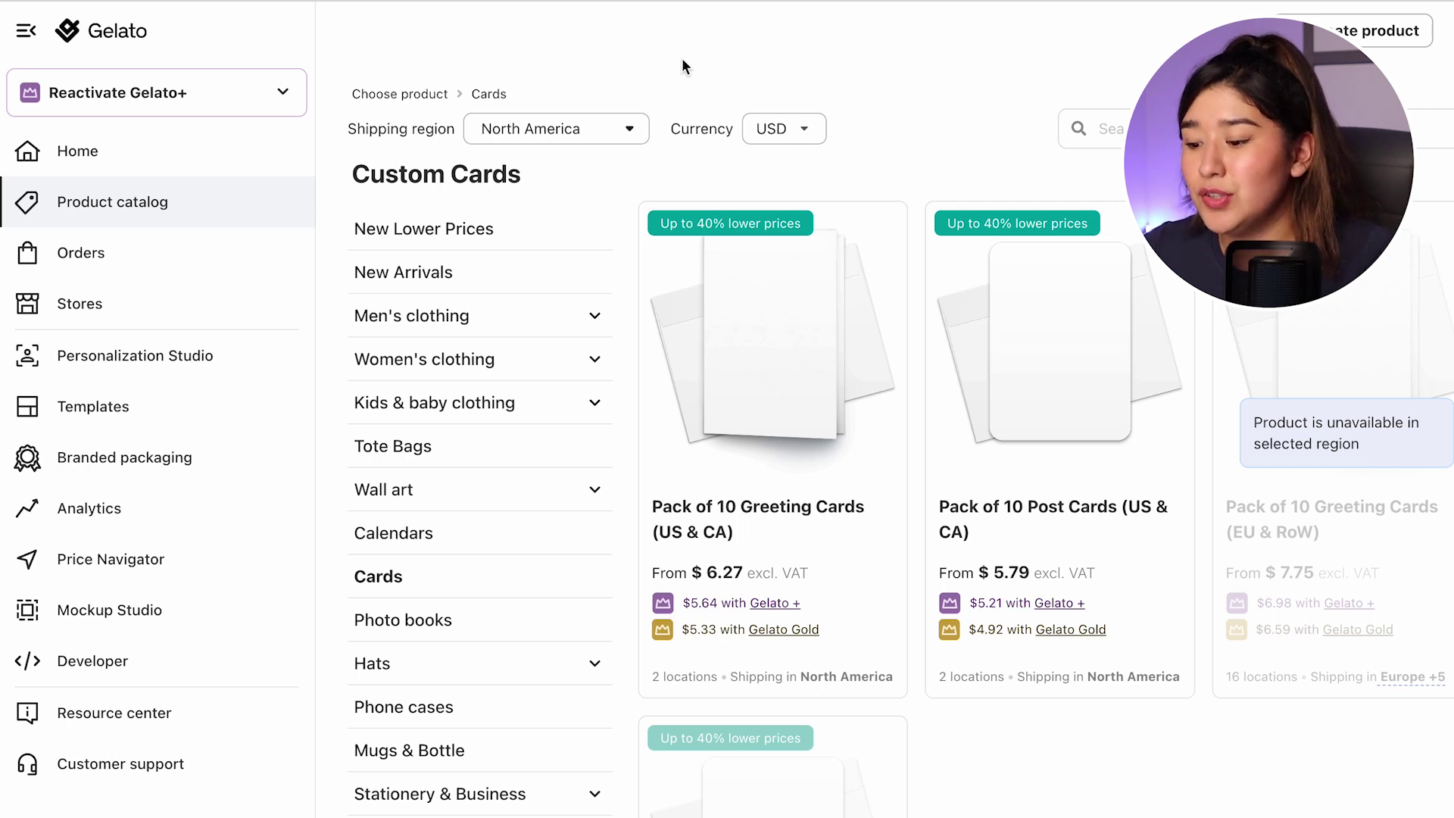
pyautogui.click(782, 133)
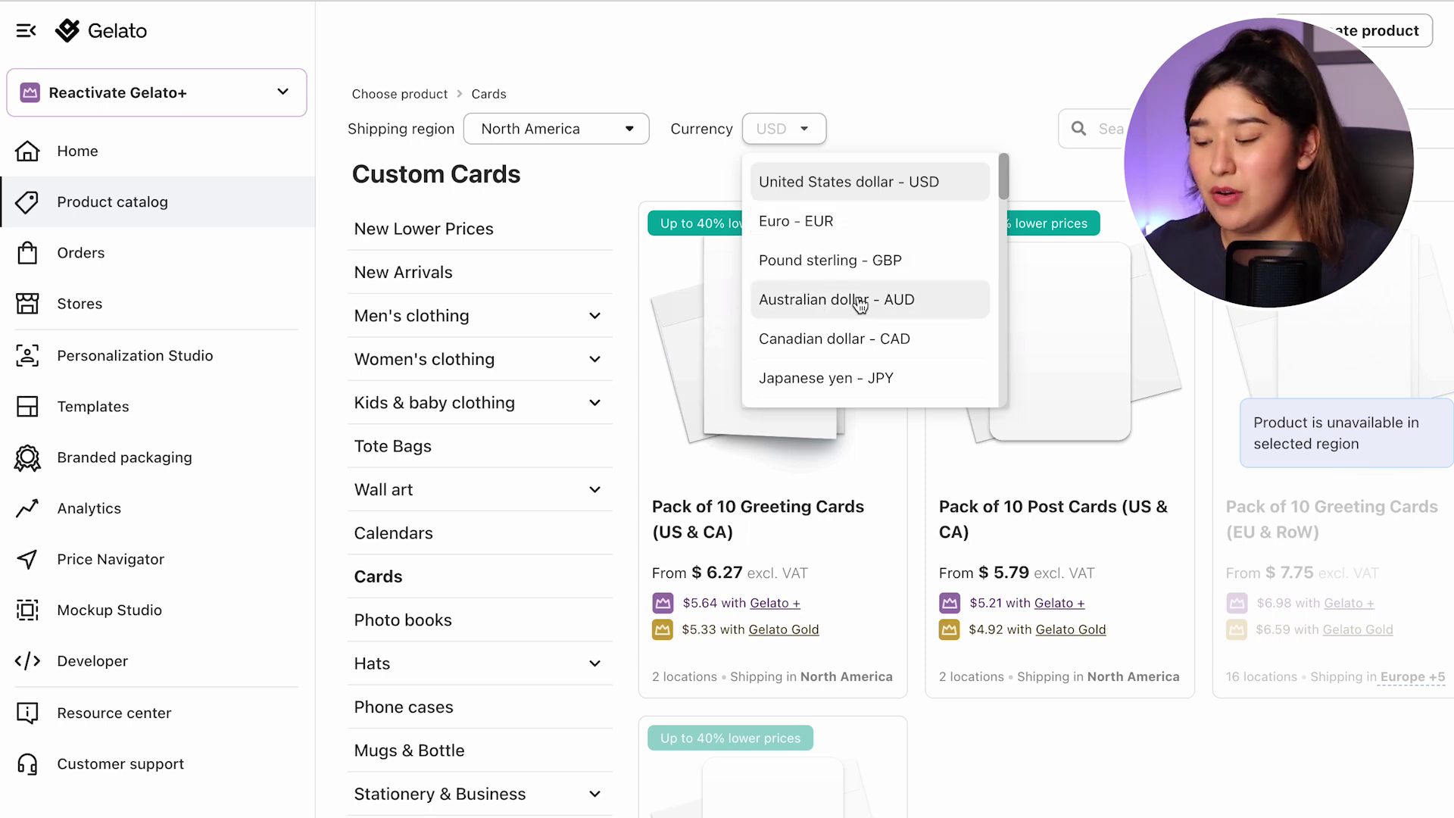
pyautogui.click(887, 185)
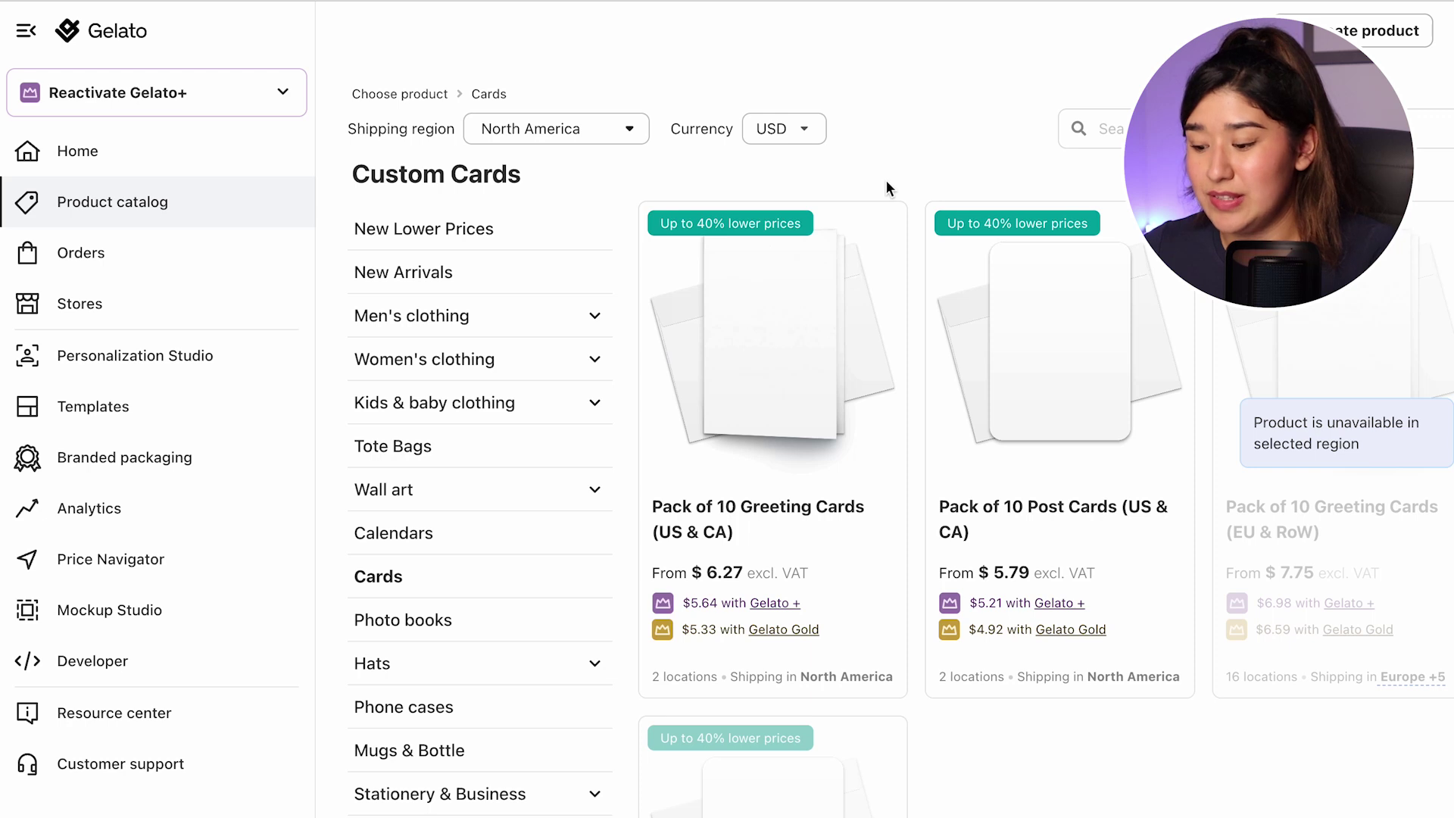
# Step: Compare the greeting card and post card packs, and open the Pack of 10 Greeting Cards (US & CA)
pyautogui.scroll(-2, 852, 328)
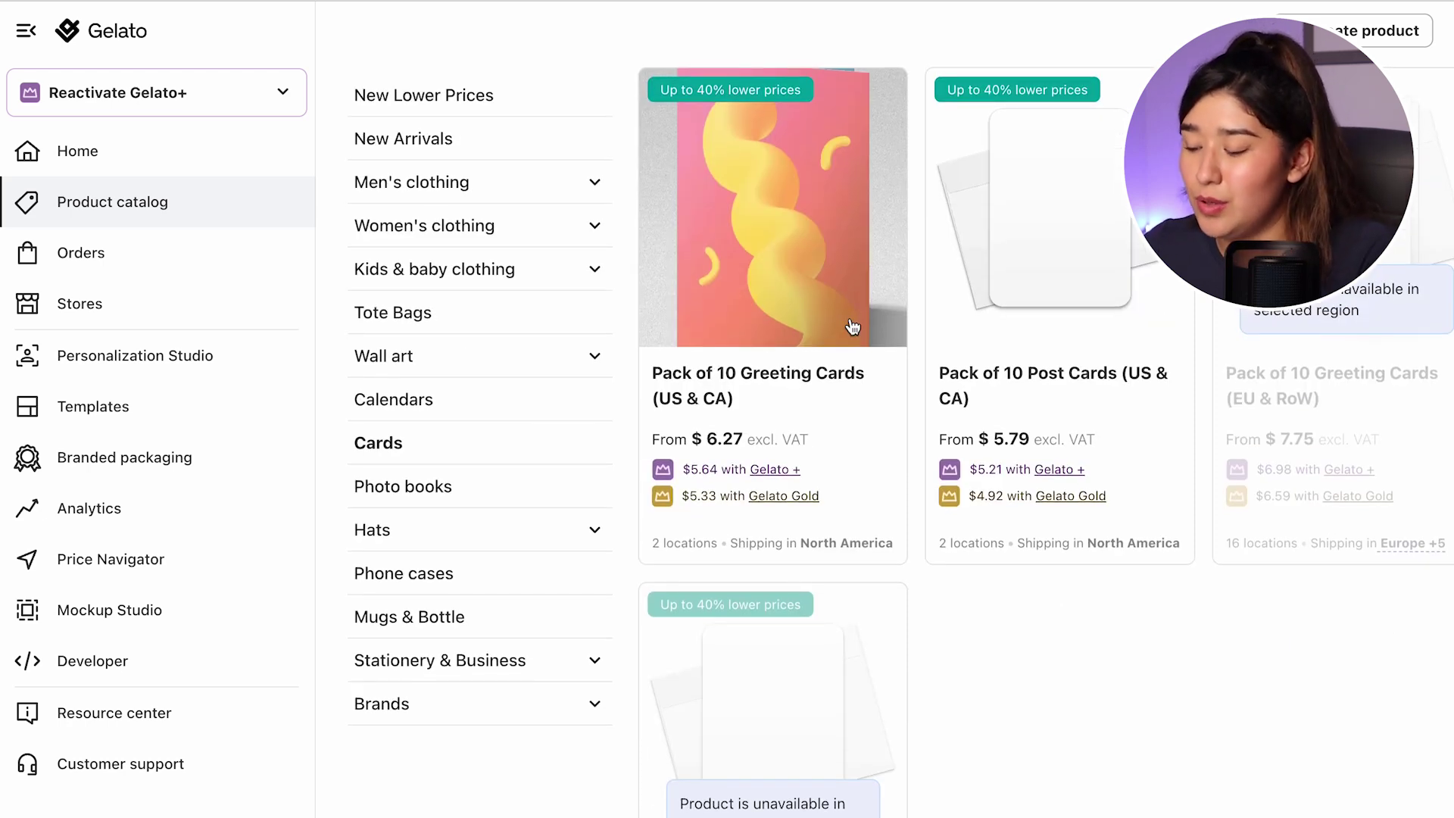
pyautogui.scroll(-1, 853, 327)
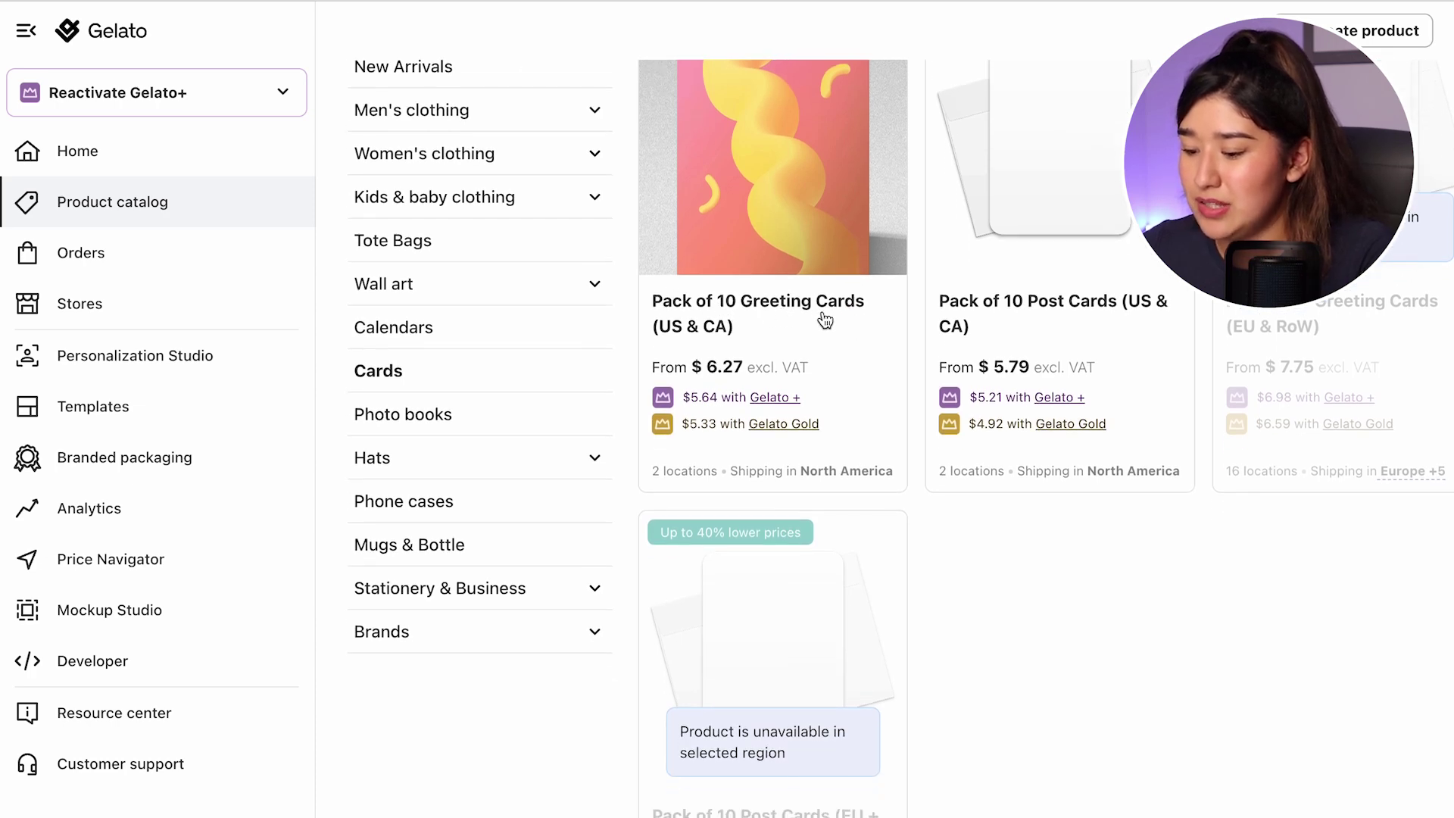
pyautogui.scroll(1, 982, 326)
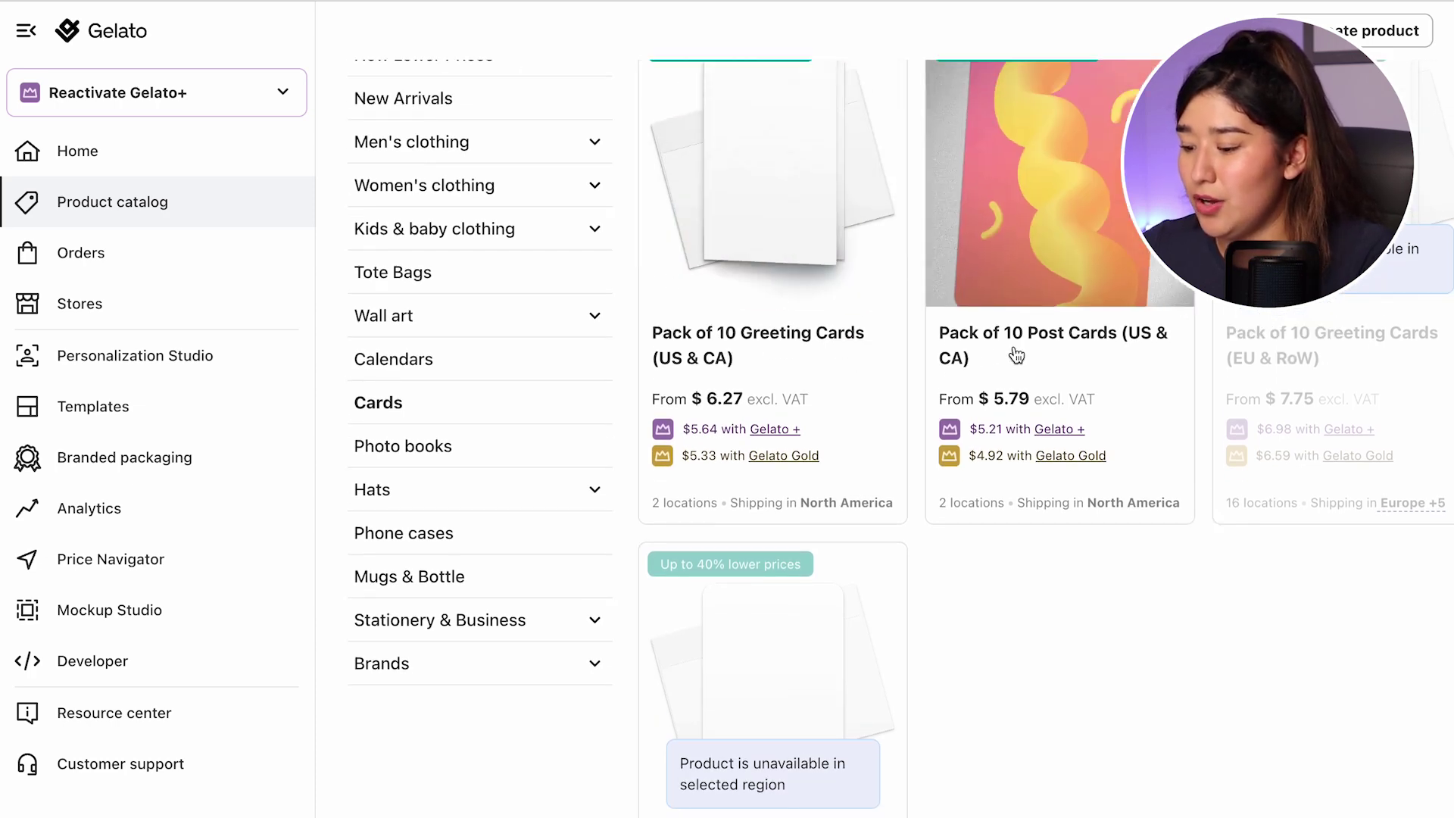
pyautogui.scroll(1, 1035, 386)
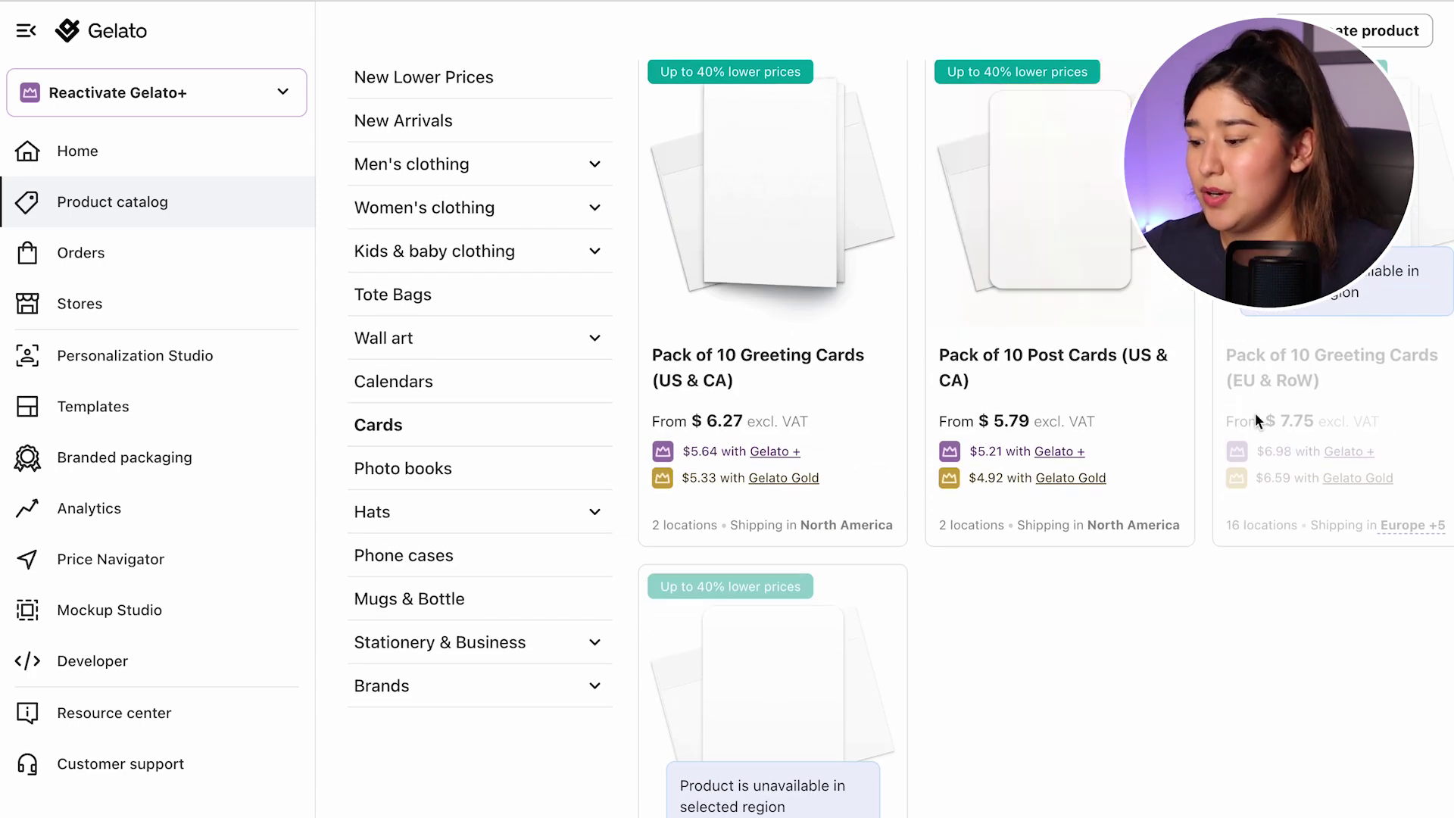
pyautogui.scroll(-2, 1255, 412)
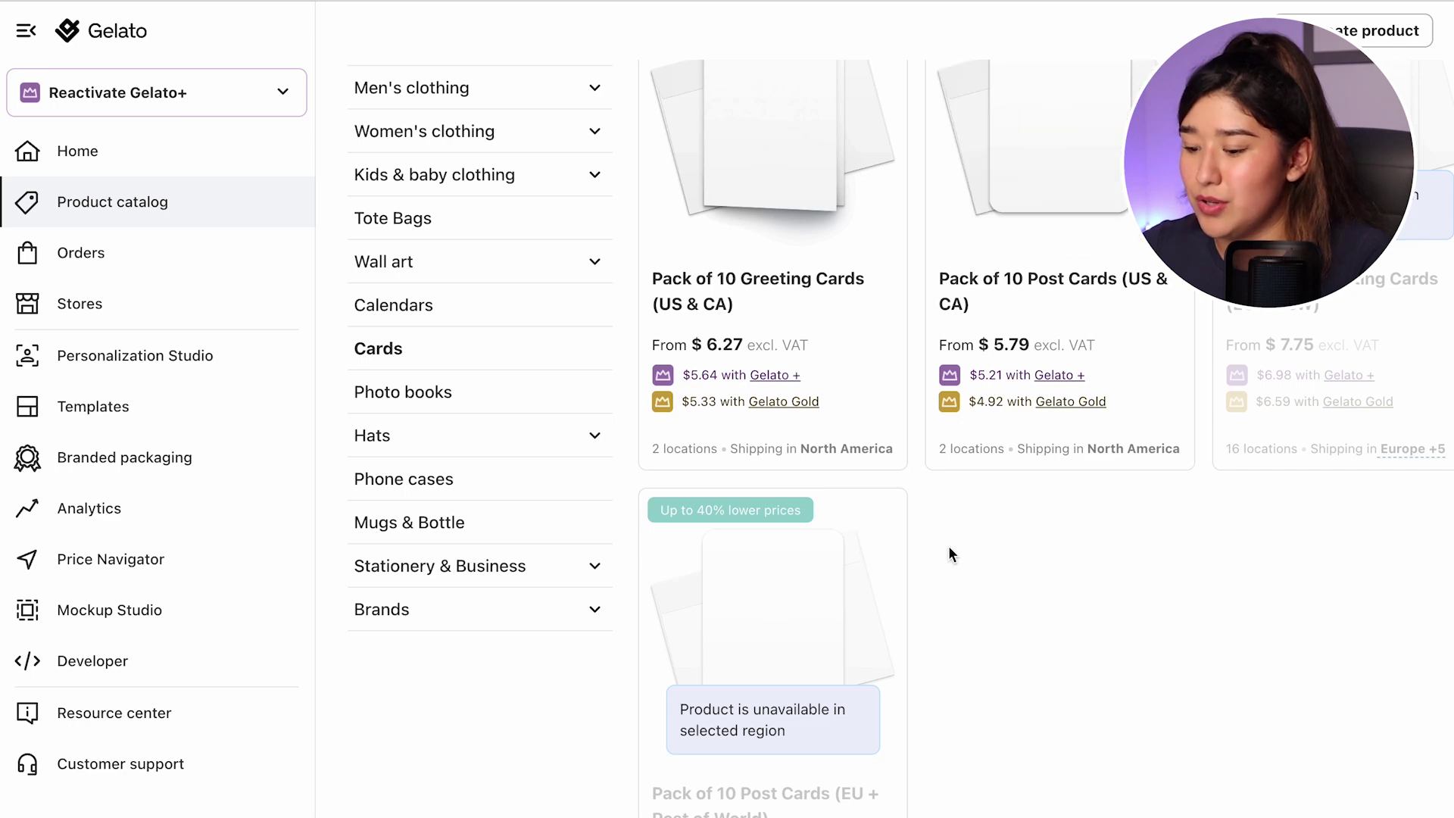
pyautogui.scroll(3, 946, 530)
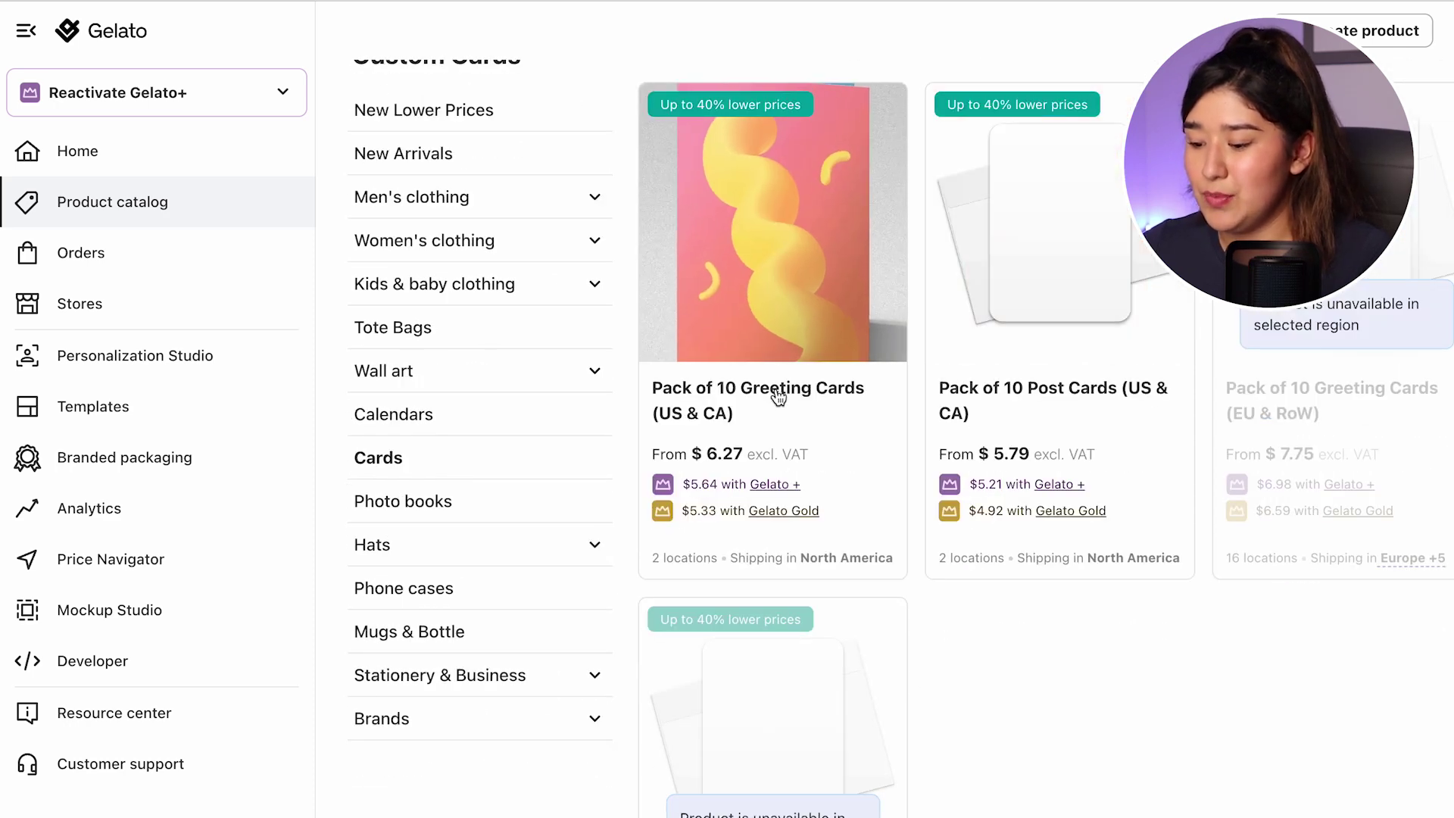
pyautogui.click(776, 393)
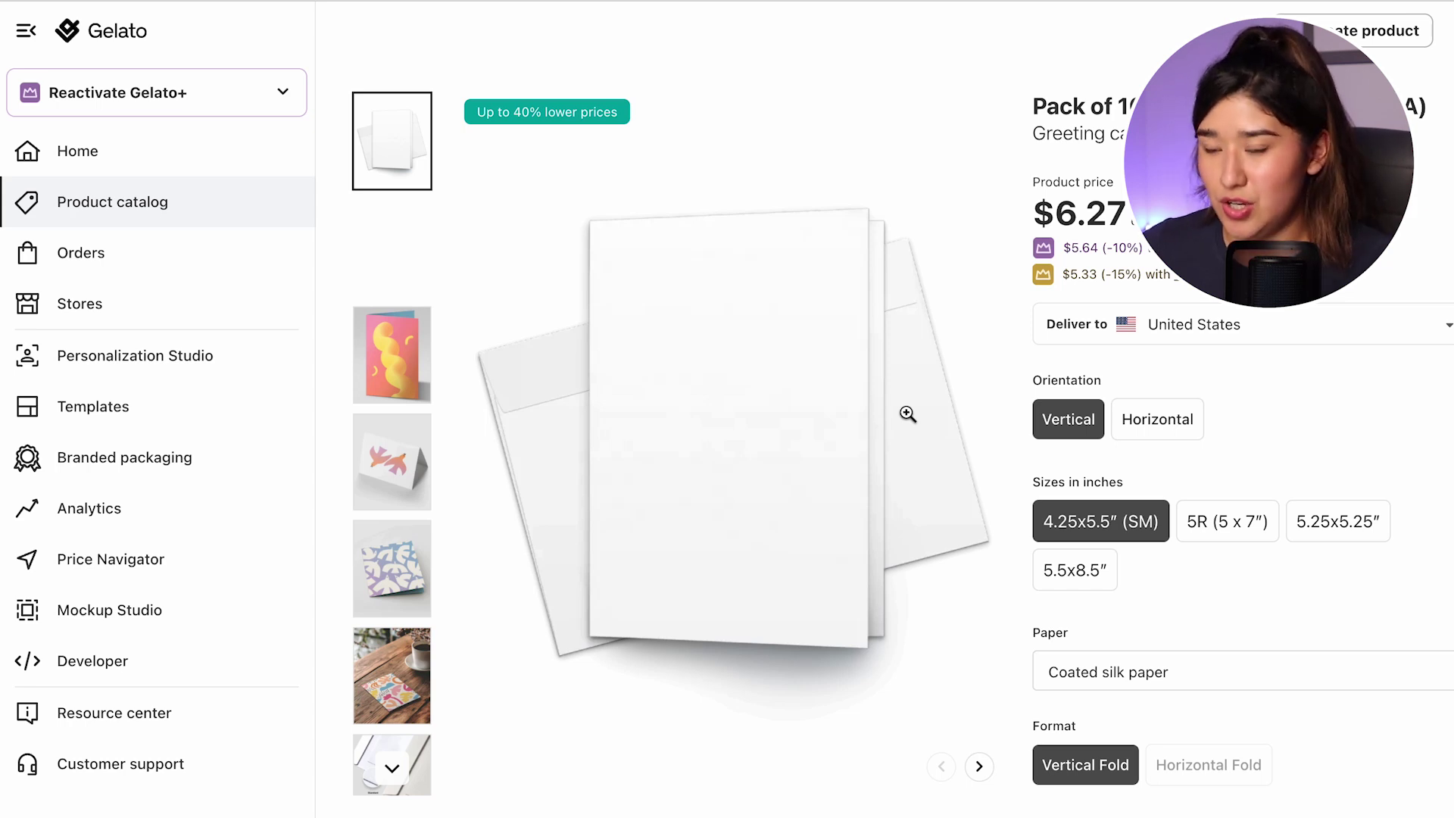
# Step: Preview the greeting card pack in horizontal orientation and return it to vertical
pyautogui.scroll(-1, 894, 402)
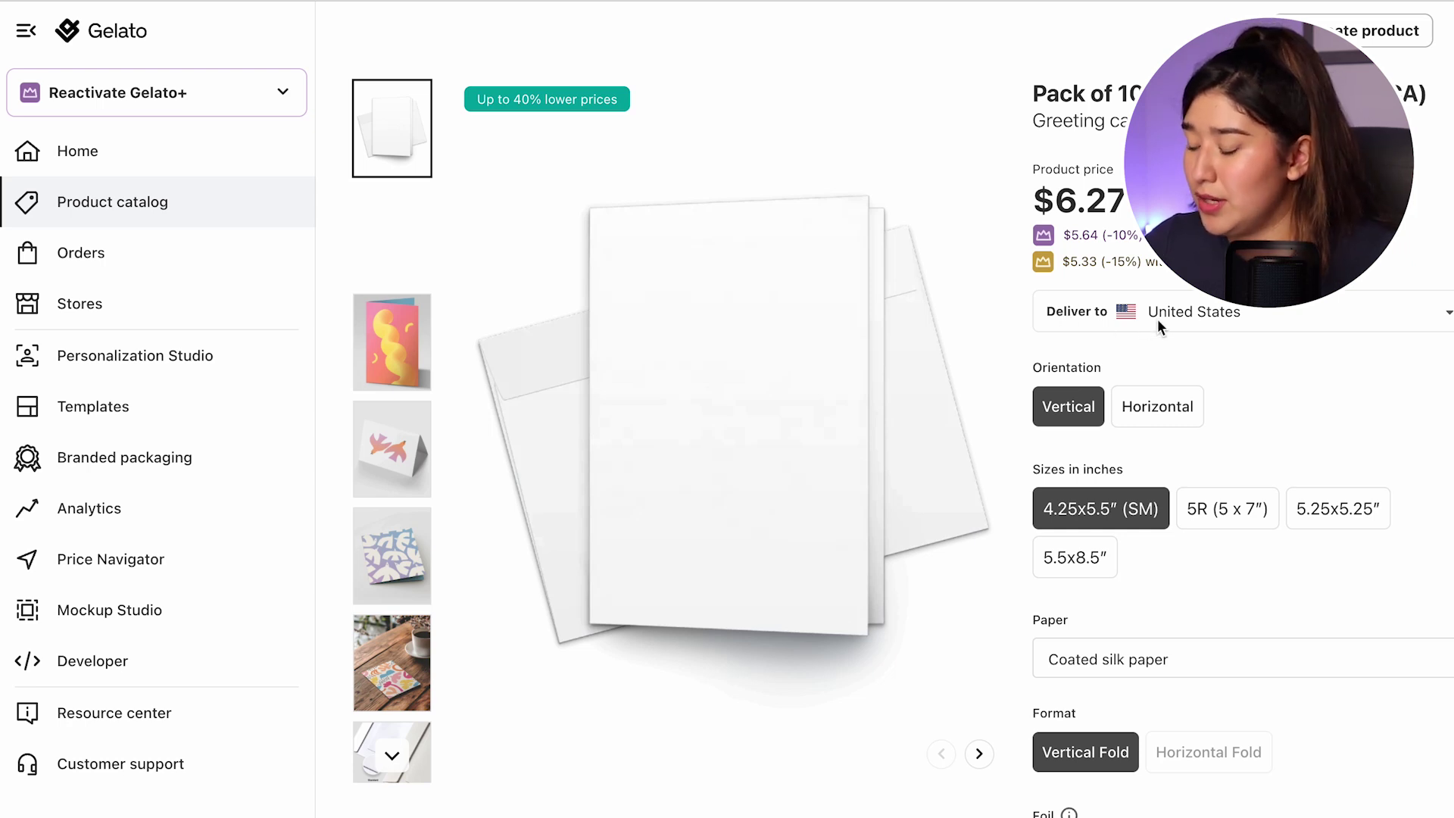
pyautogui.scroll(-3, 1219, 322)
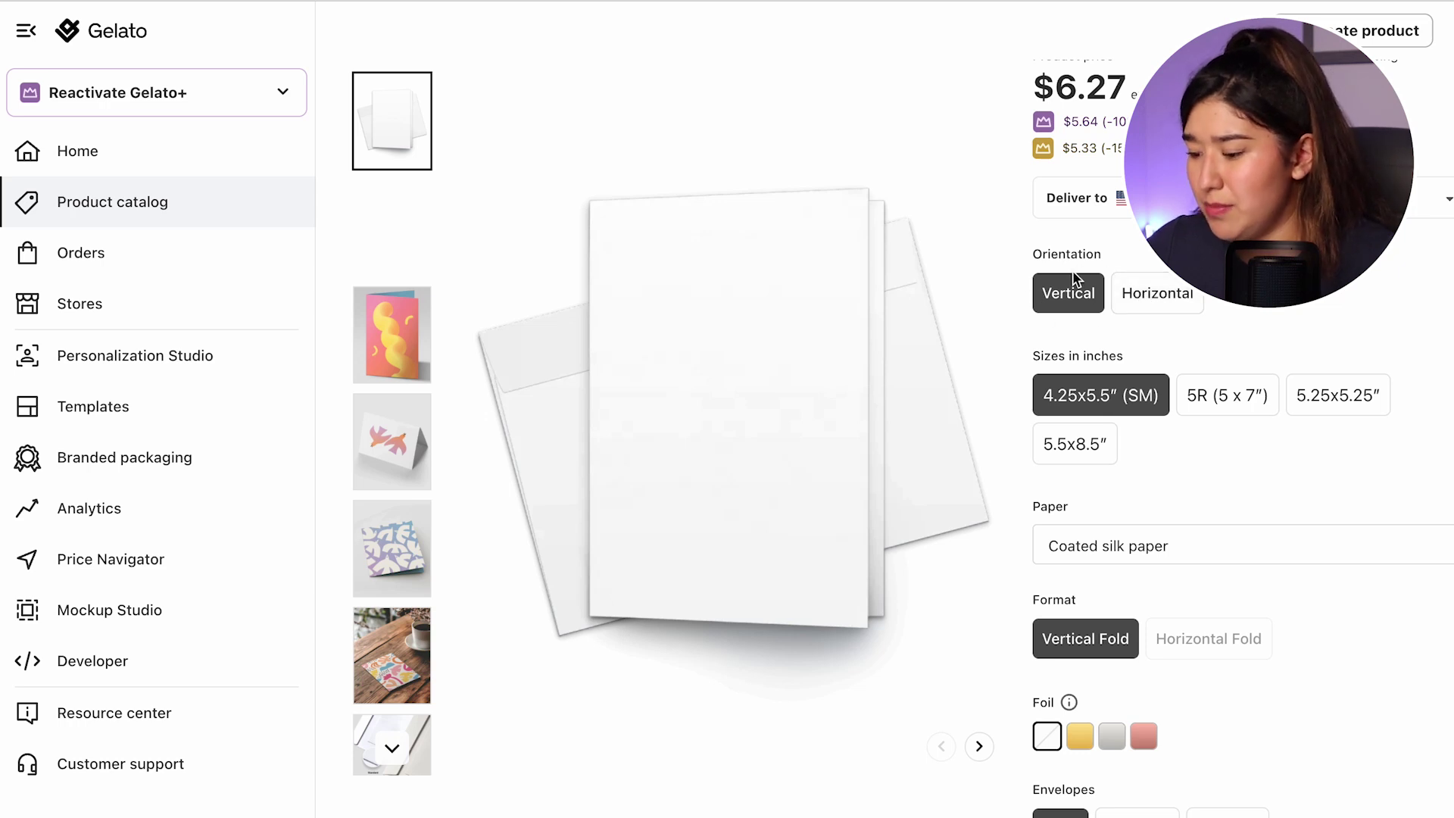
pyautogui.click(1145, 300)
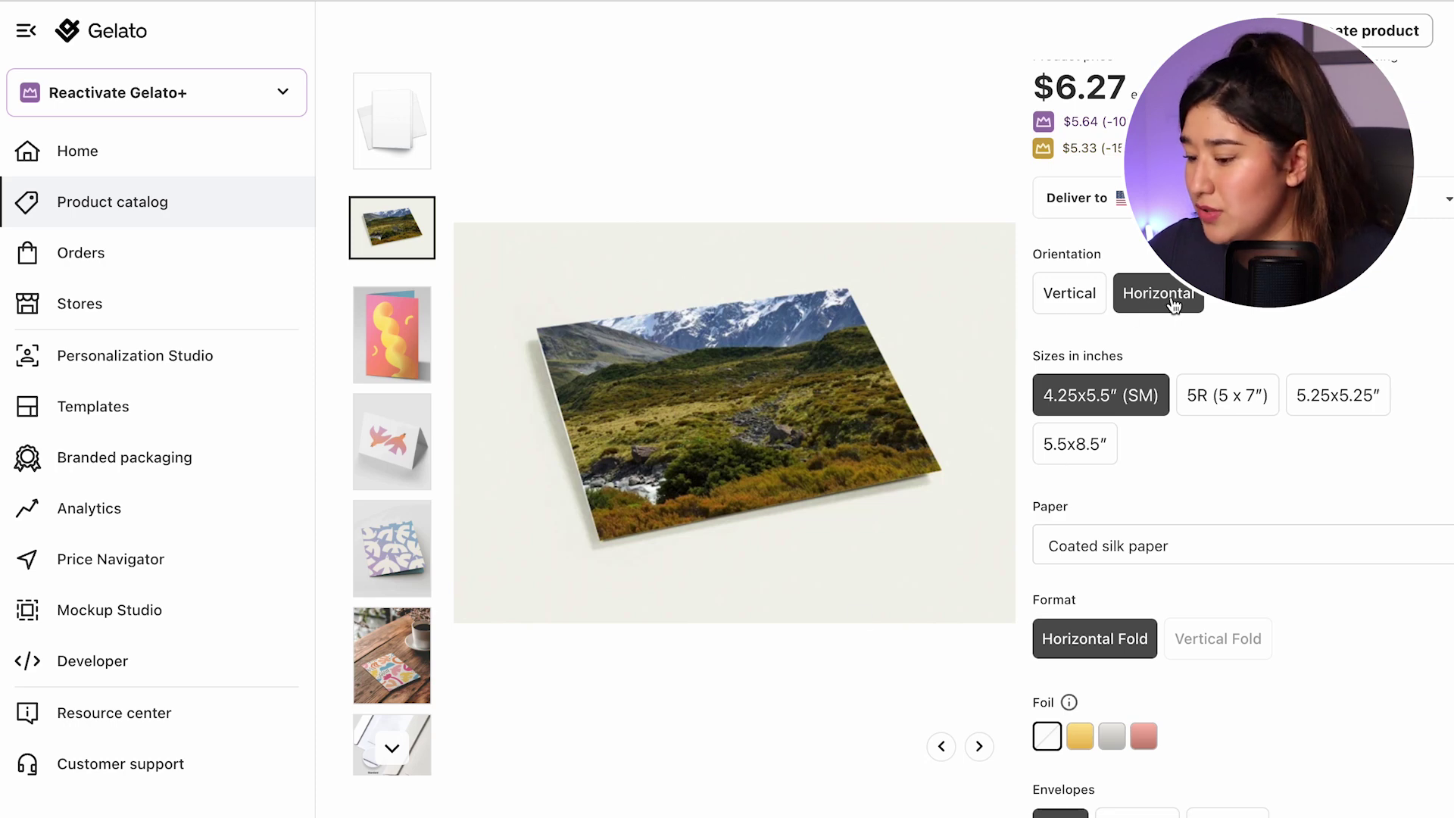
pyautogui.click(1072, 294)
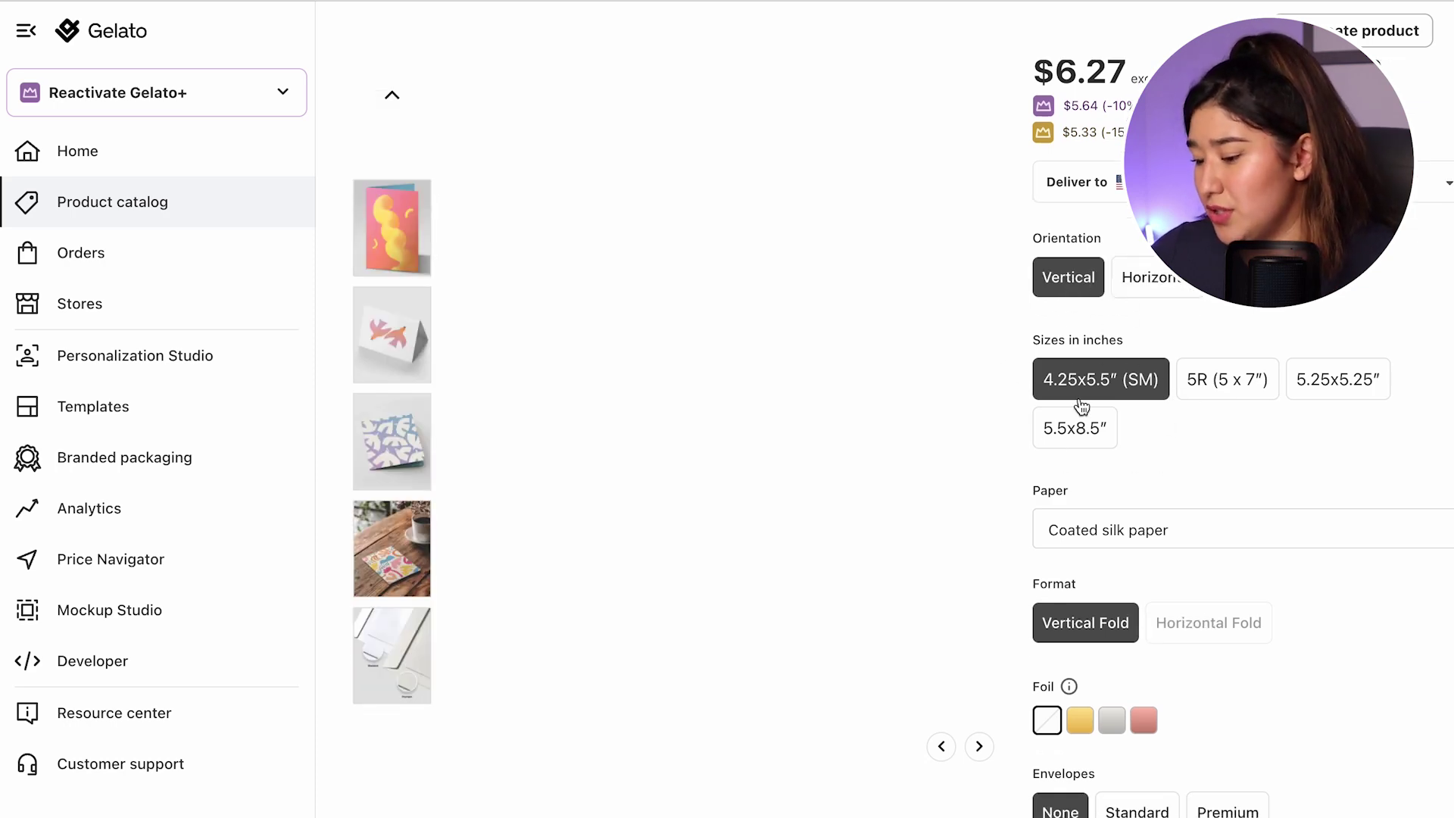
# Step: Choose Standard envelopes for the card pack and review its size, format, foil and shipping details
pyautogui.scroll(-1, 1081, 406)
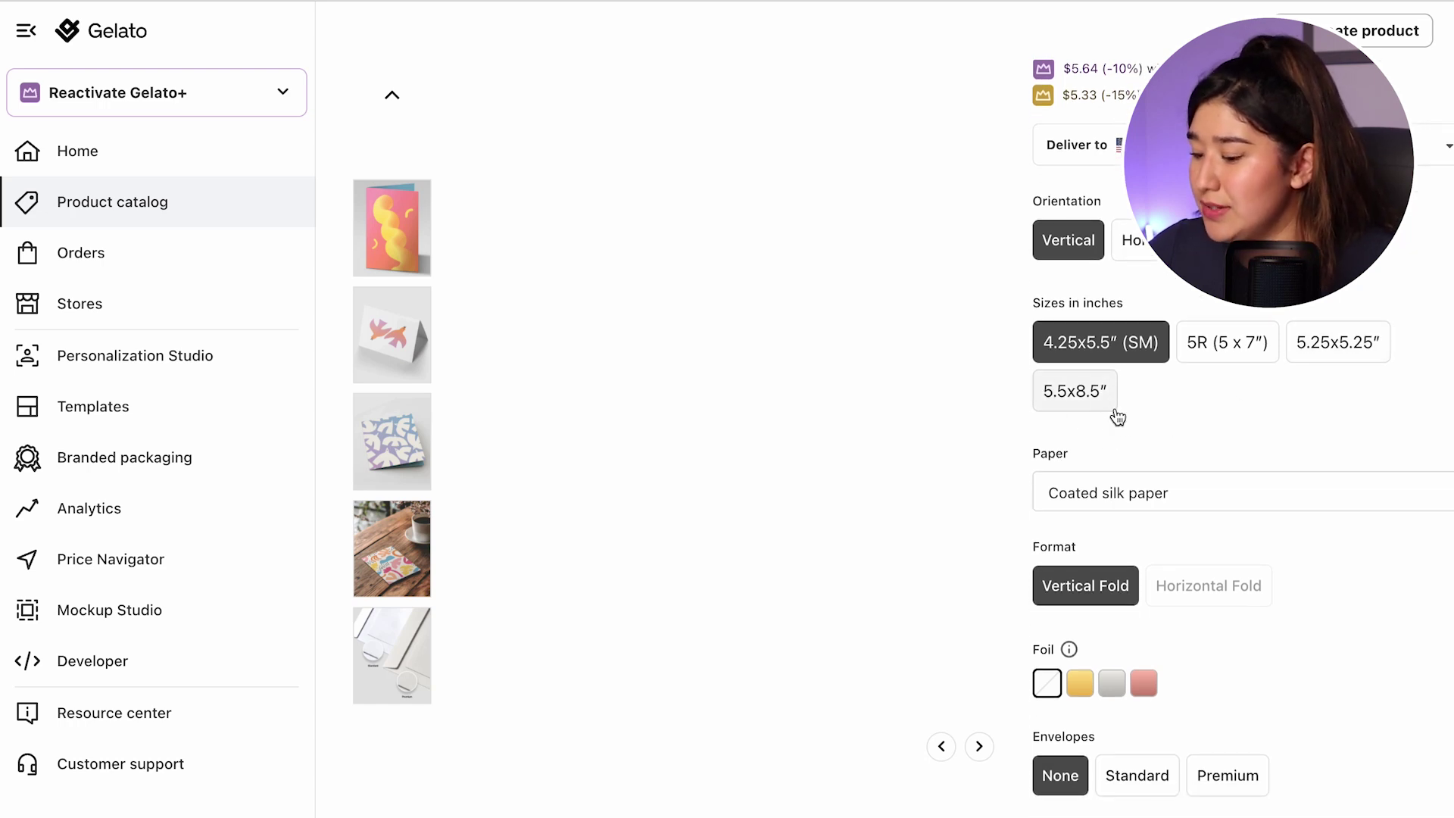
pyautogui.scroll(-3, 1022, 407)
pyautogui.click(1132, 598)
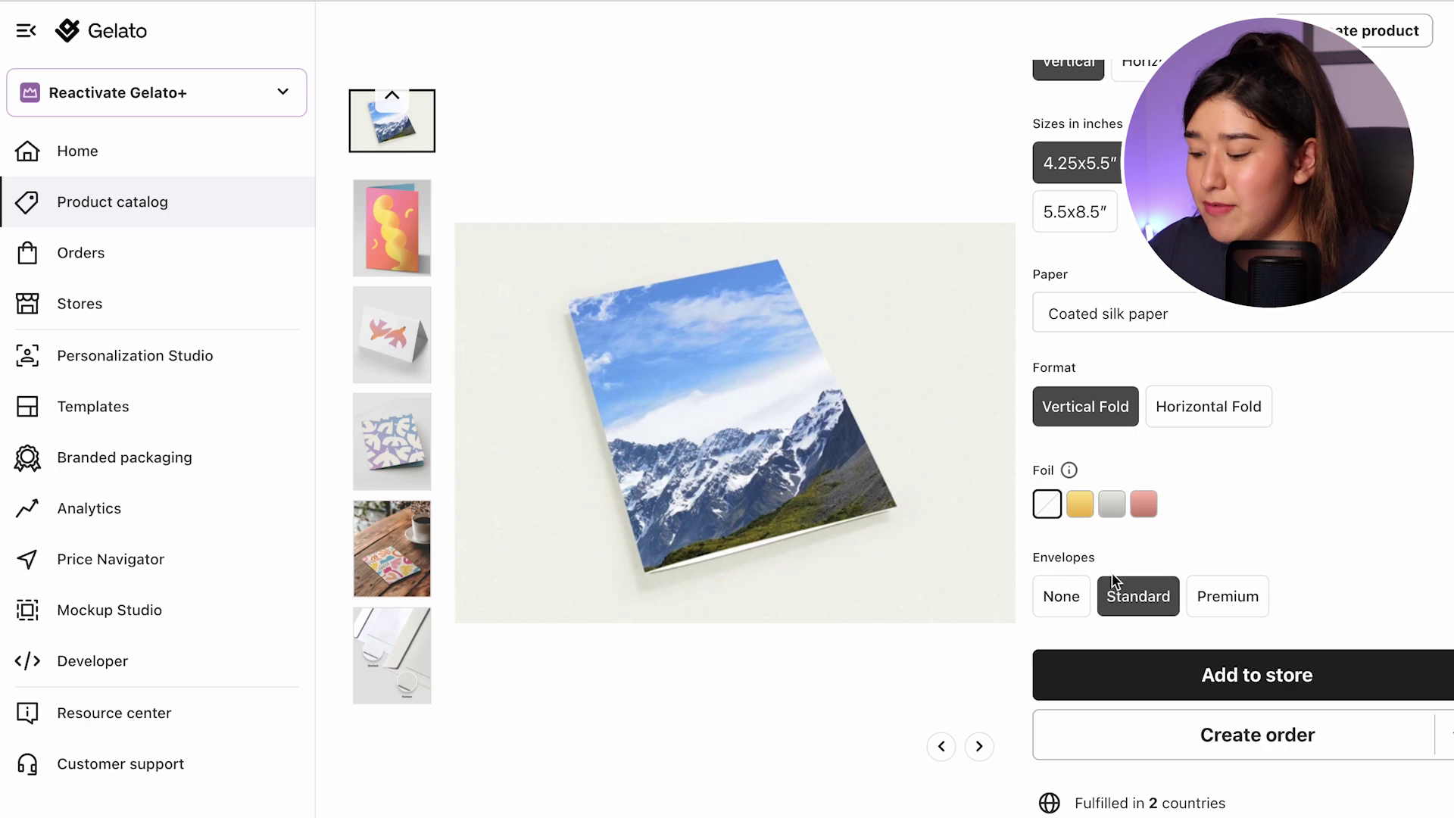
pyautogui.scroll(-2, 1102, 594)
pyautogui.scroll(1, 1166, 476)
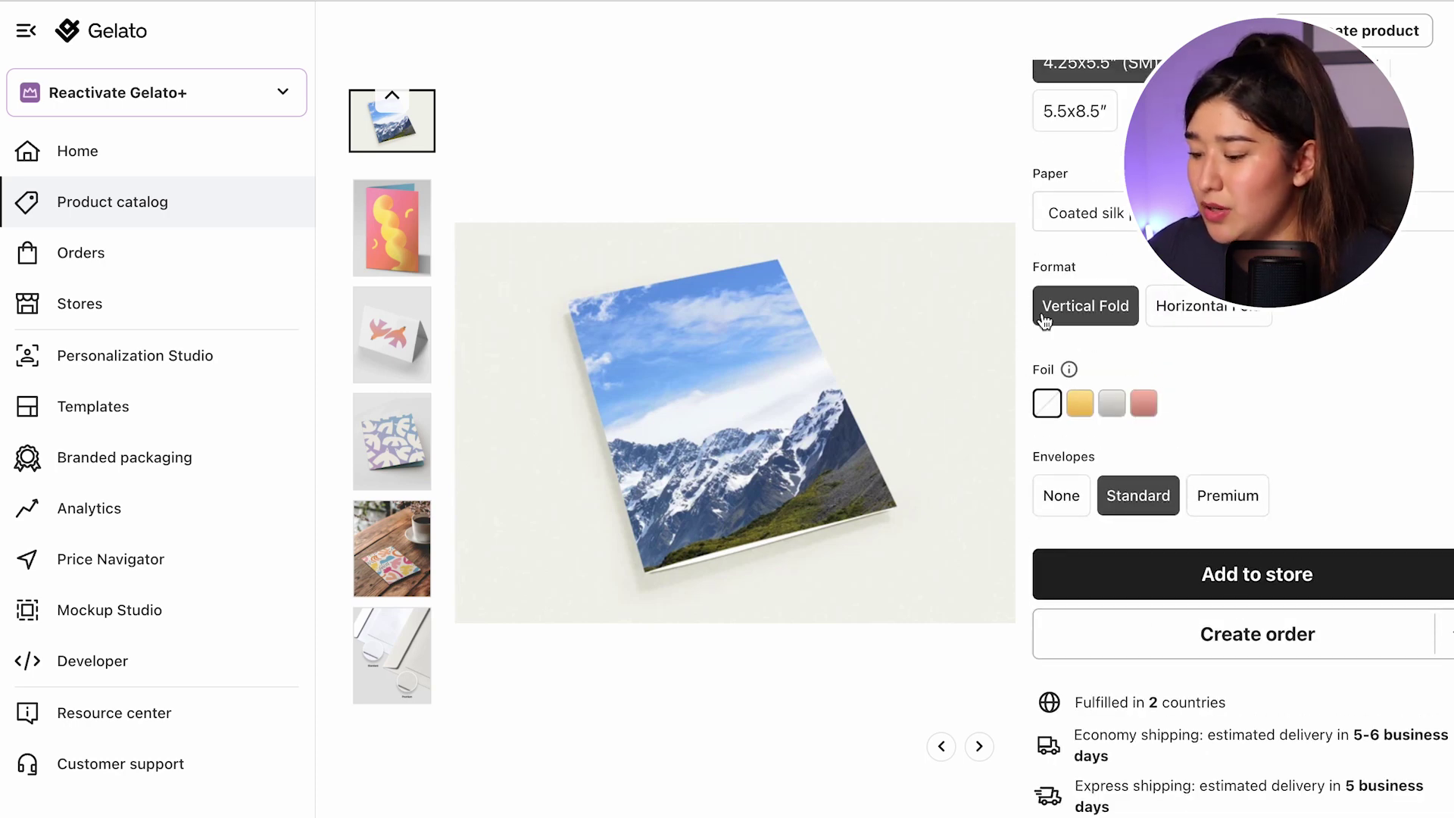
pyautogui.scroll(2, 1084, 347)
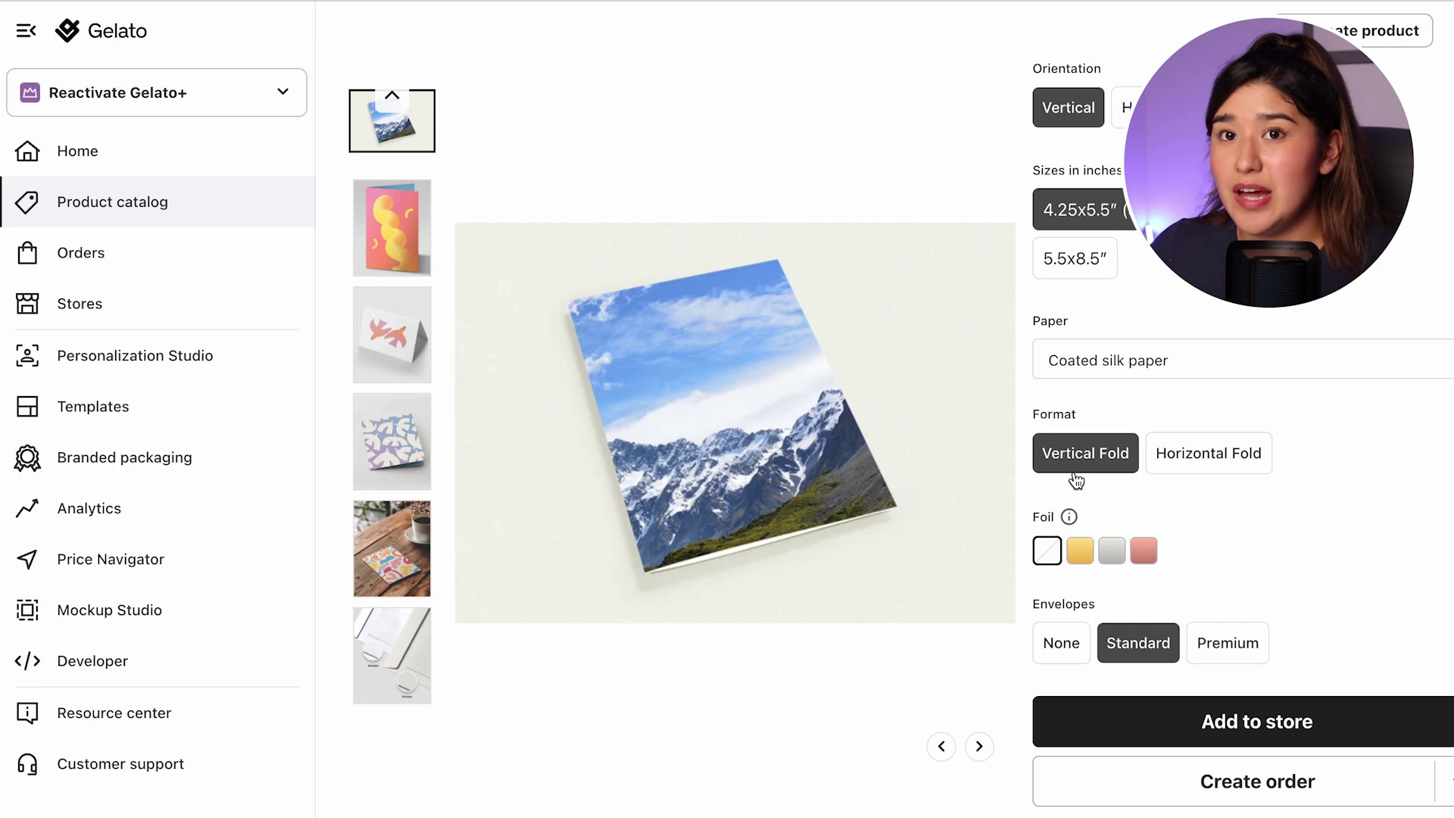
pyautogui.scroll(-3, 1076, 479)
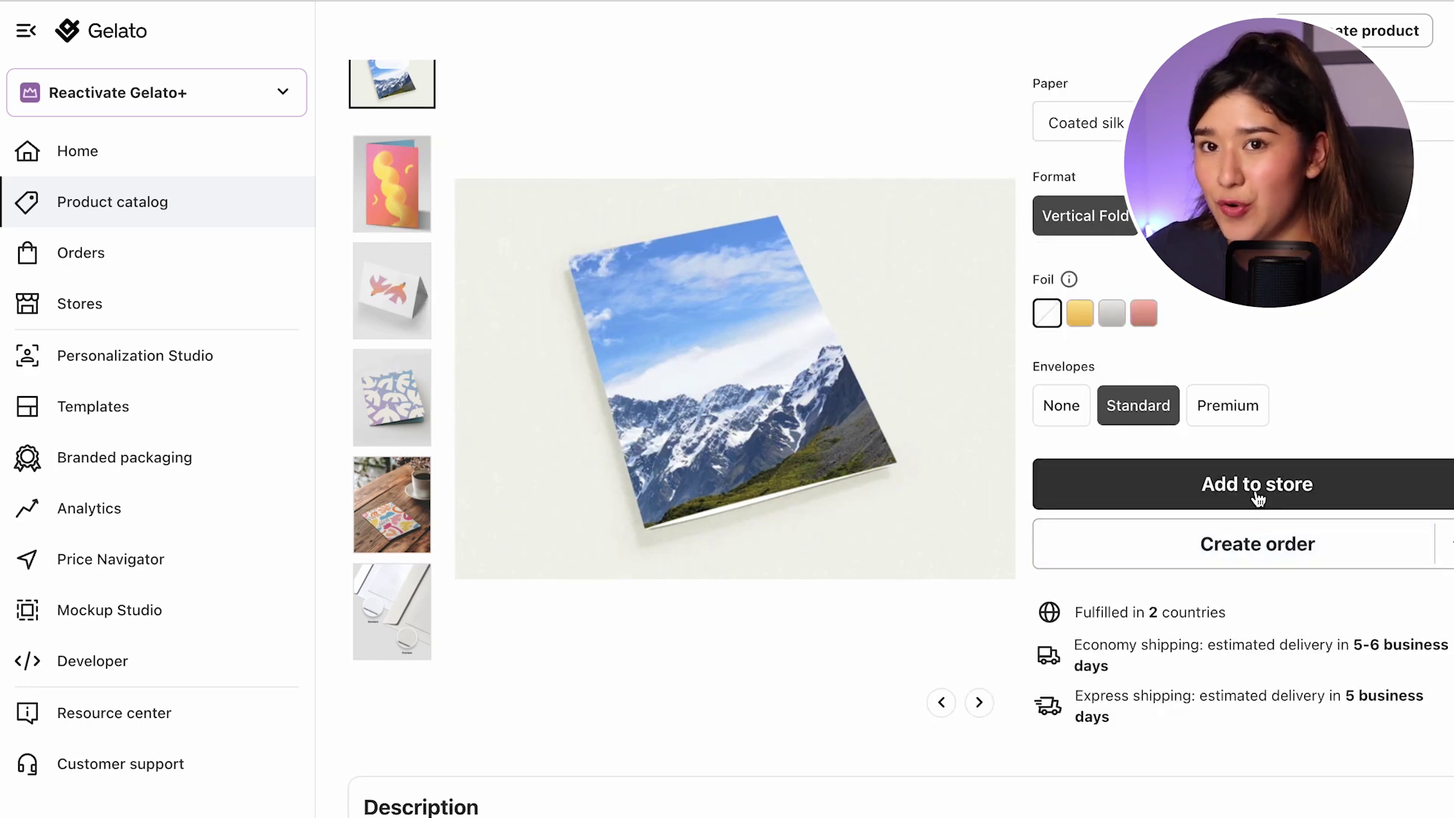
# Step: Open the Stores page, review the available store integrations and start connecting an Etsy store
pyautogui.click(174, 219)
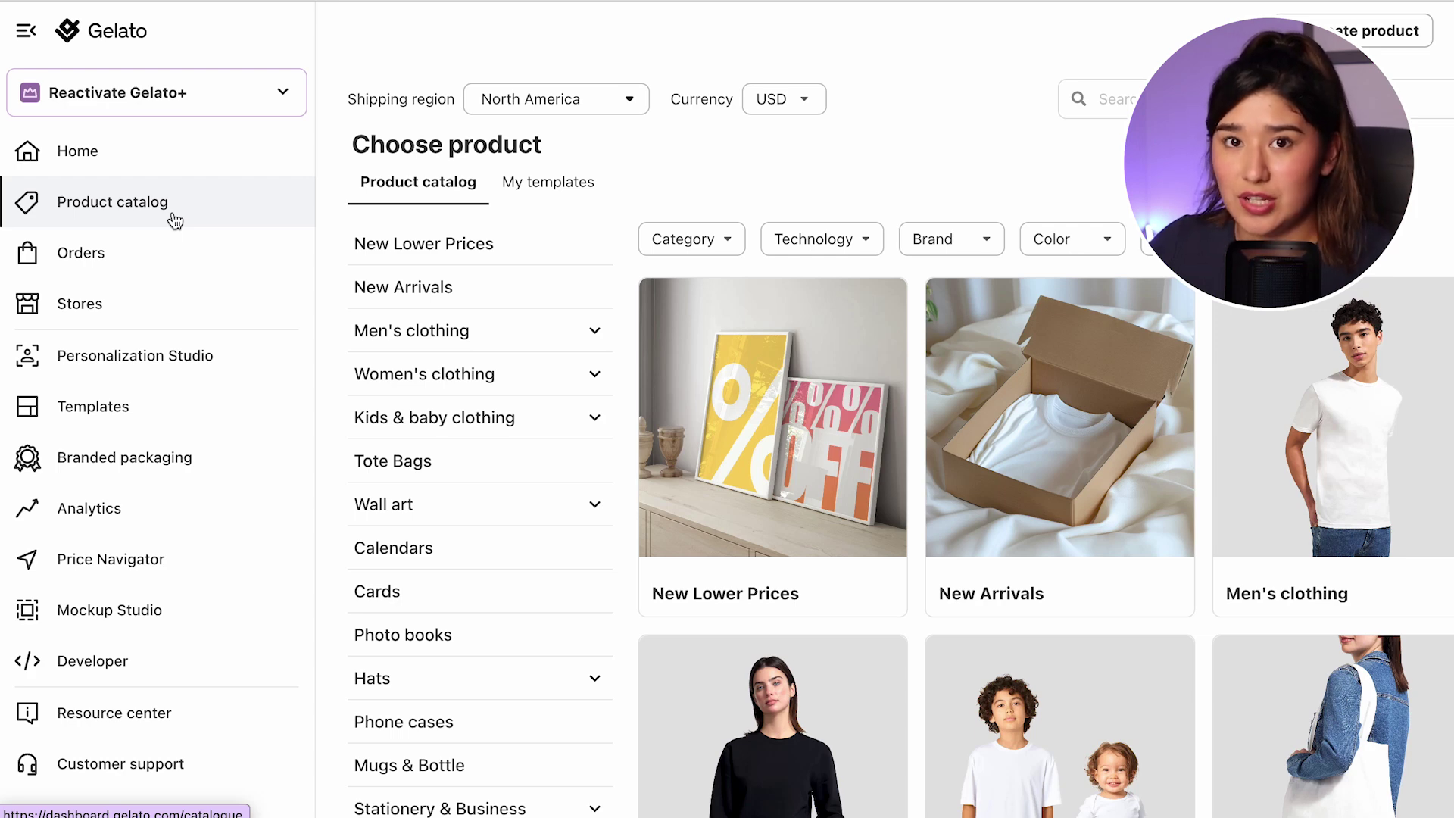
pyautogui.click(152, 303)
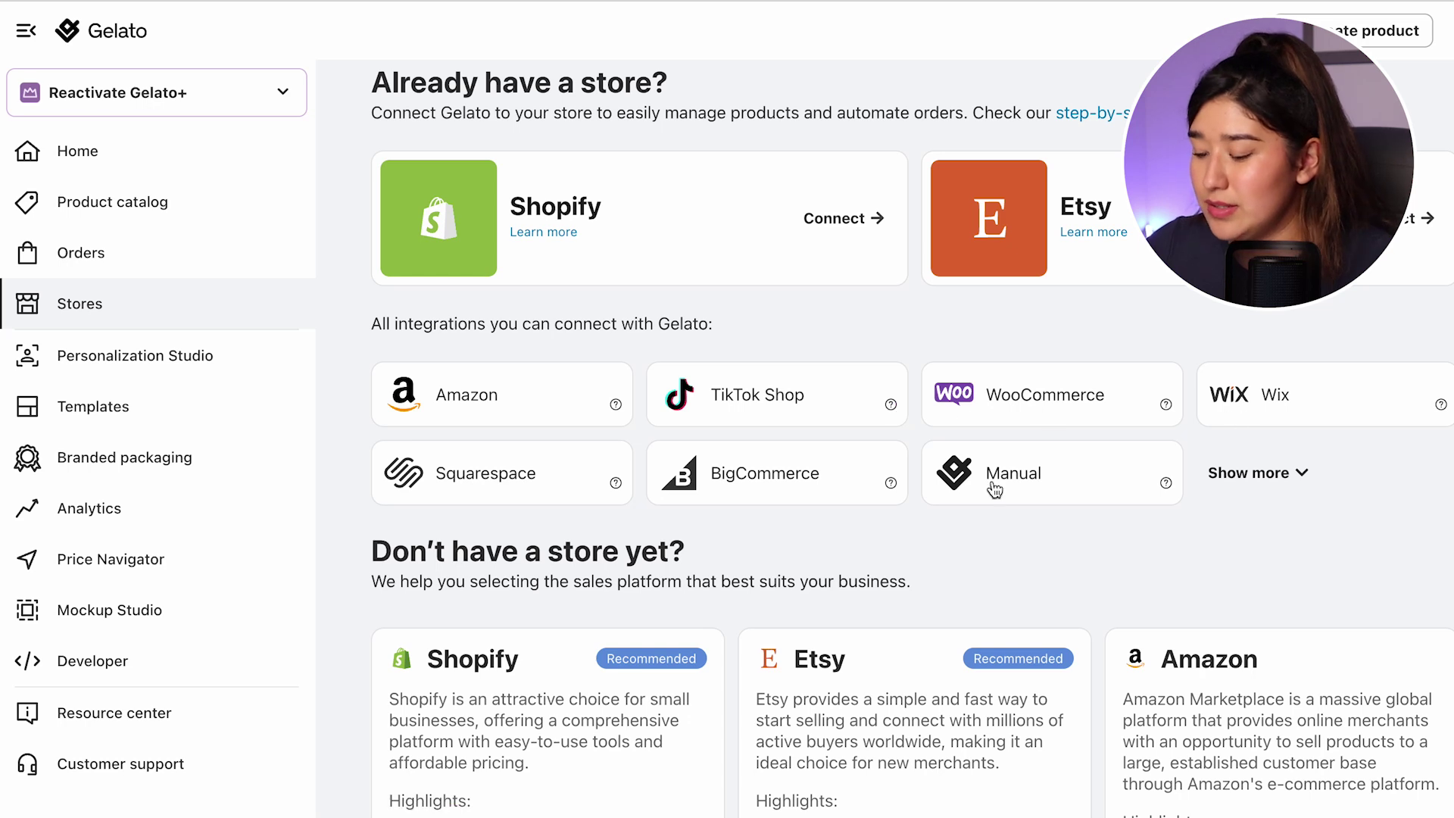
pyautogui.scroll(1, 809, 531)
pyautogui.scroll(1, 871, 439)
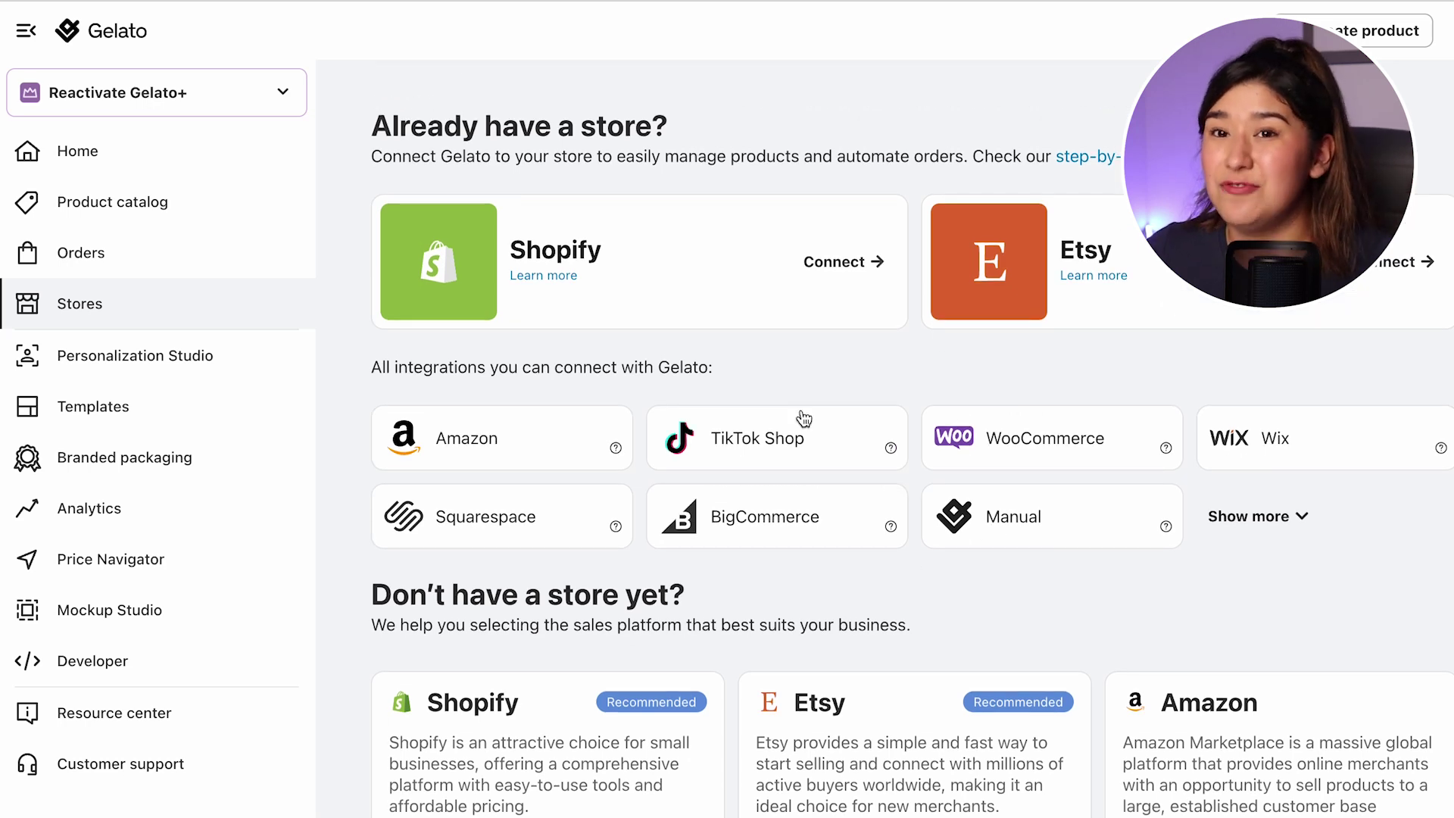
pyautogui.scroll(1, 804, 419)
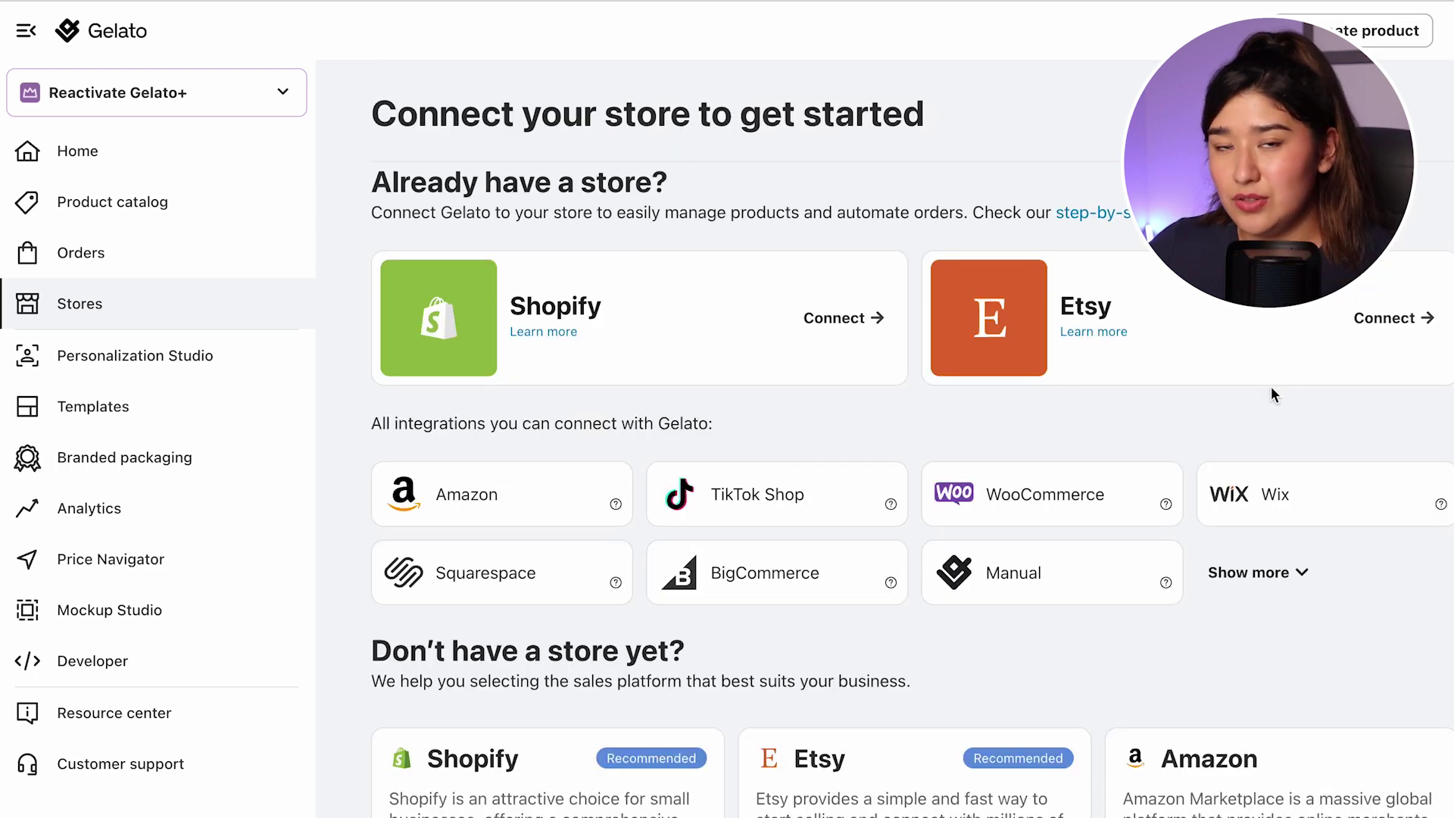
pyautogui.click(1393, 317)
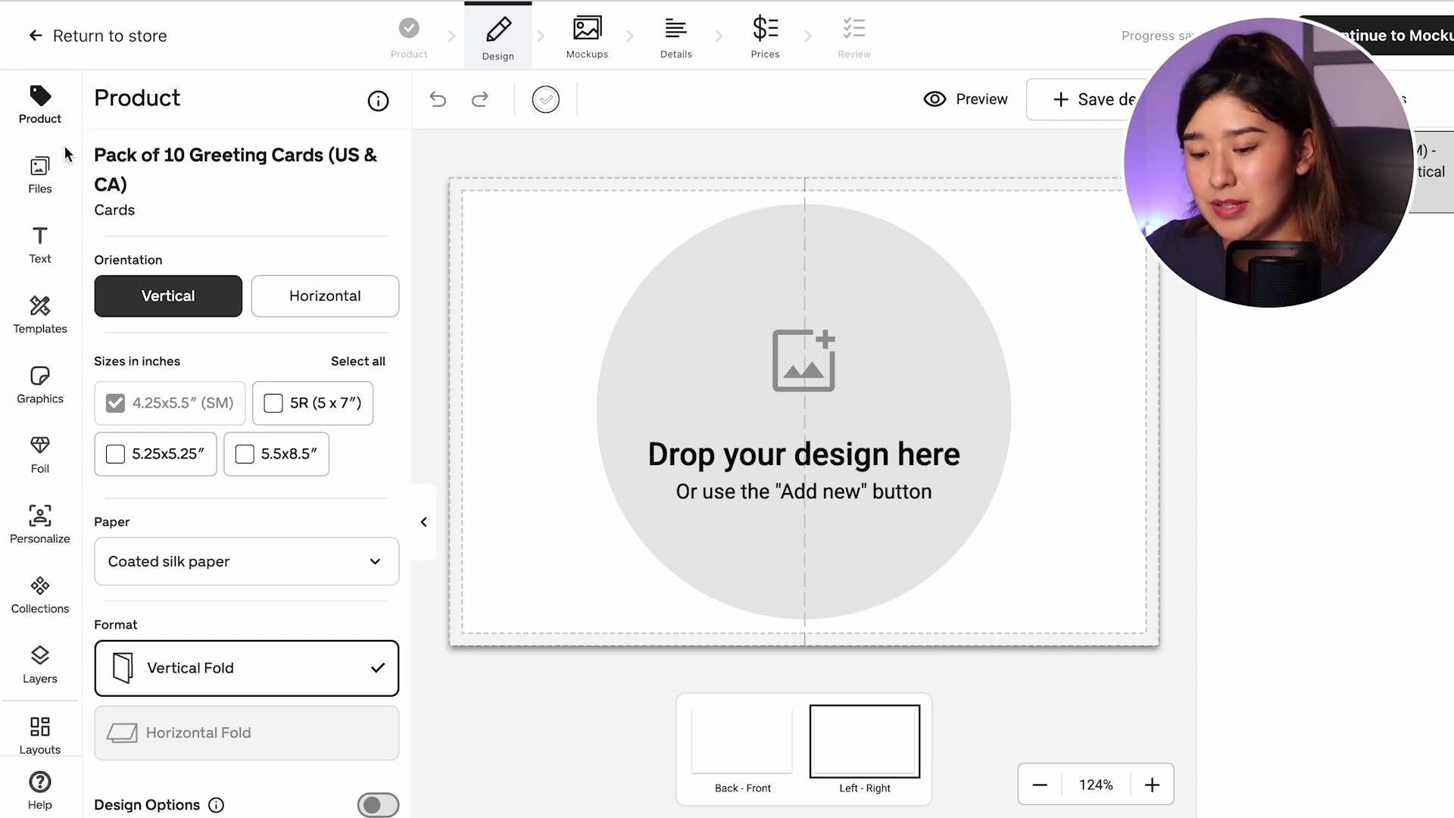
# Step: Add the 5R (5 x 7″), 5.25x5.25″ and 5.5x8.5″ sizes to the vertical greeting card product
pyautogui.scroll(-1, 244, 358)
pyautogui.scroll(1, 220, 258)
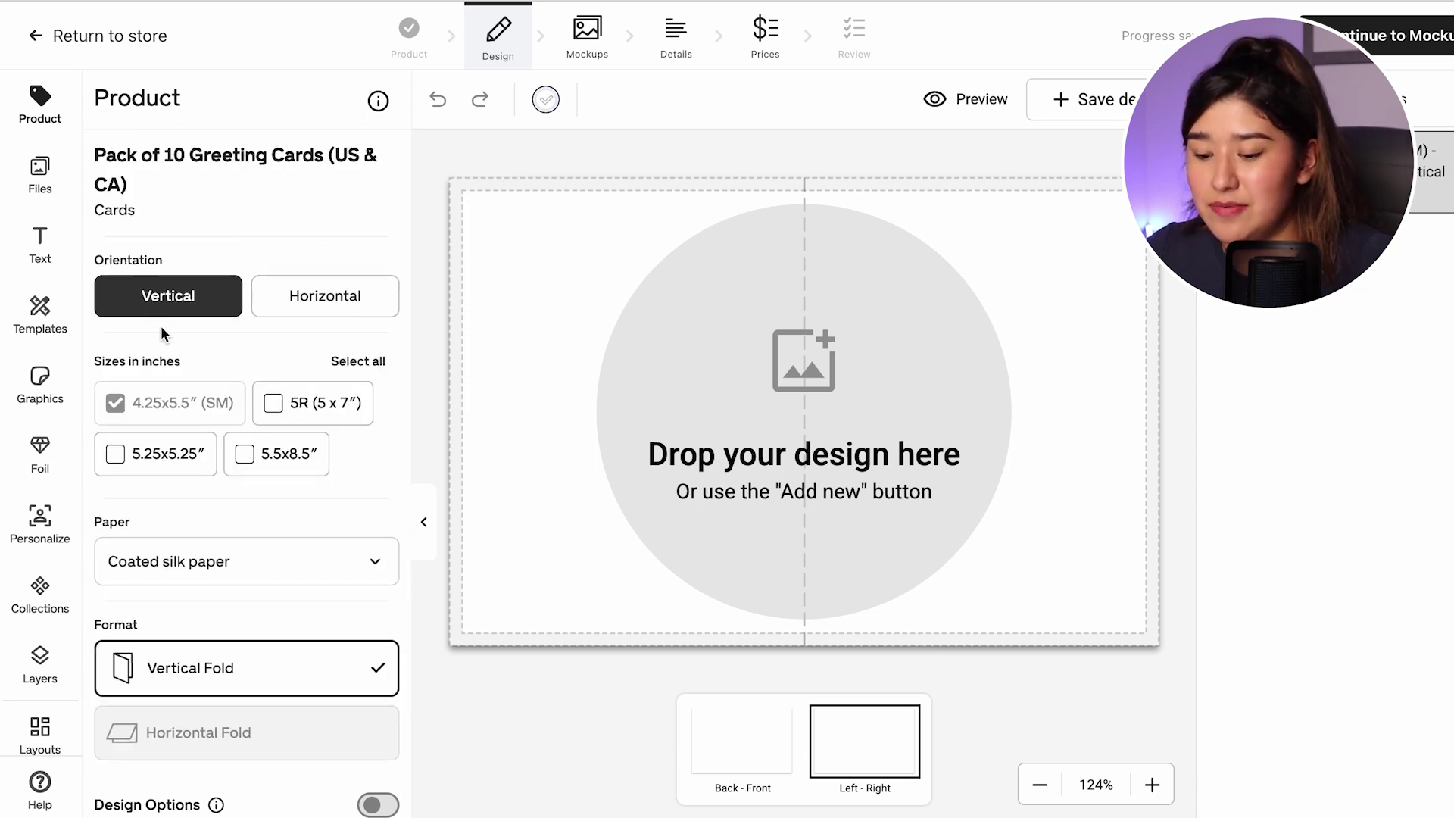
pyautogui.scroll(-3, 219, 452)
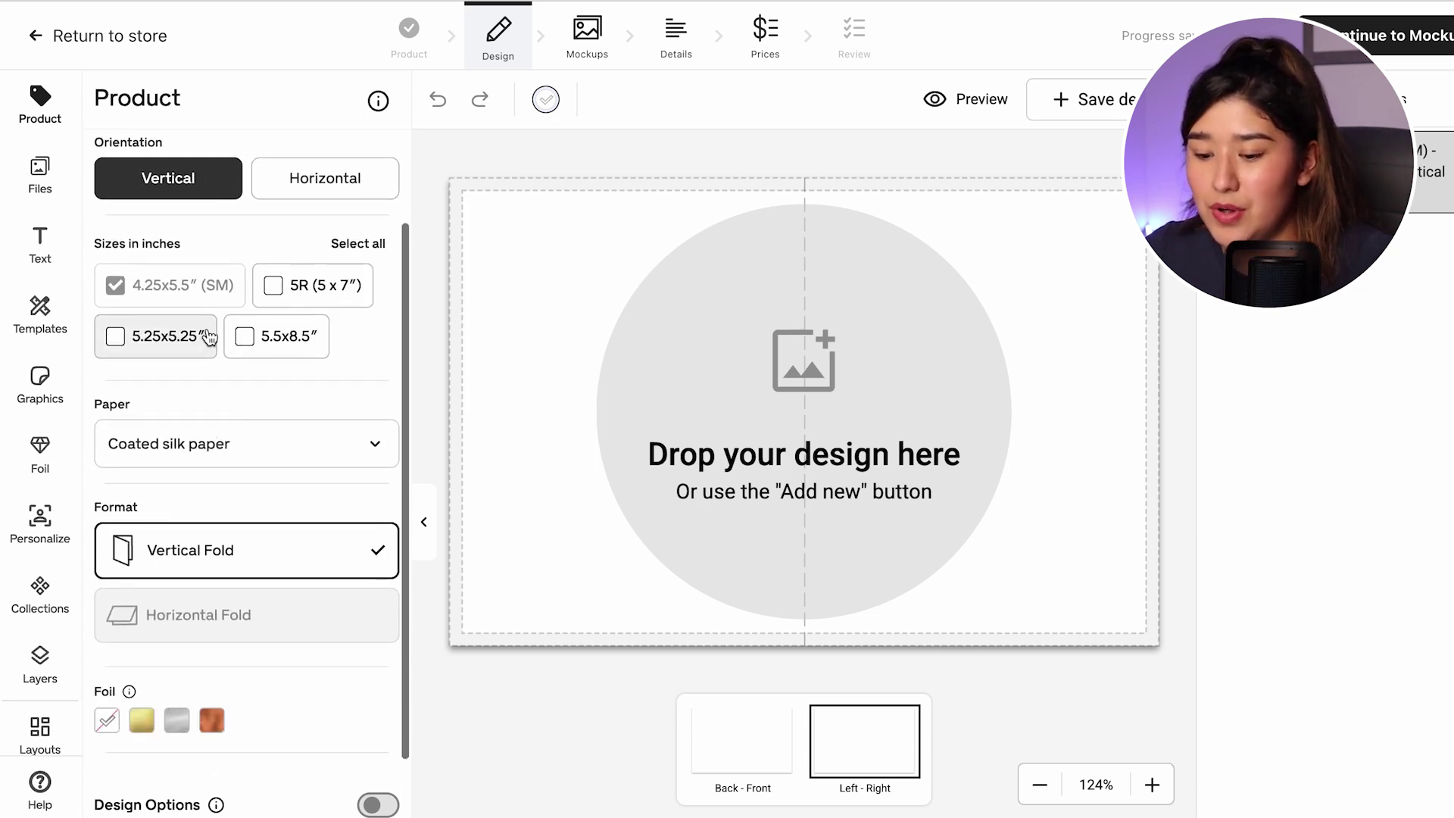
pyautogui.click(274, 304)
pyautogui.click(242, 335)
pyautogui.click(152, 333)
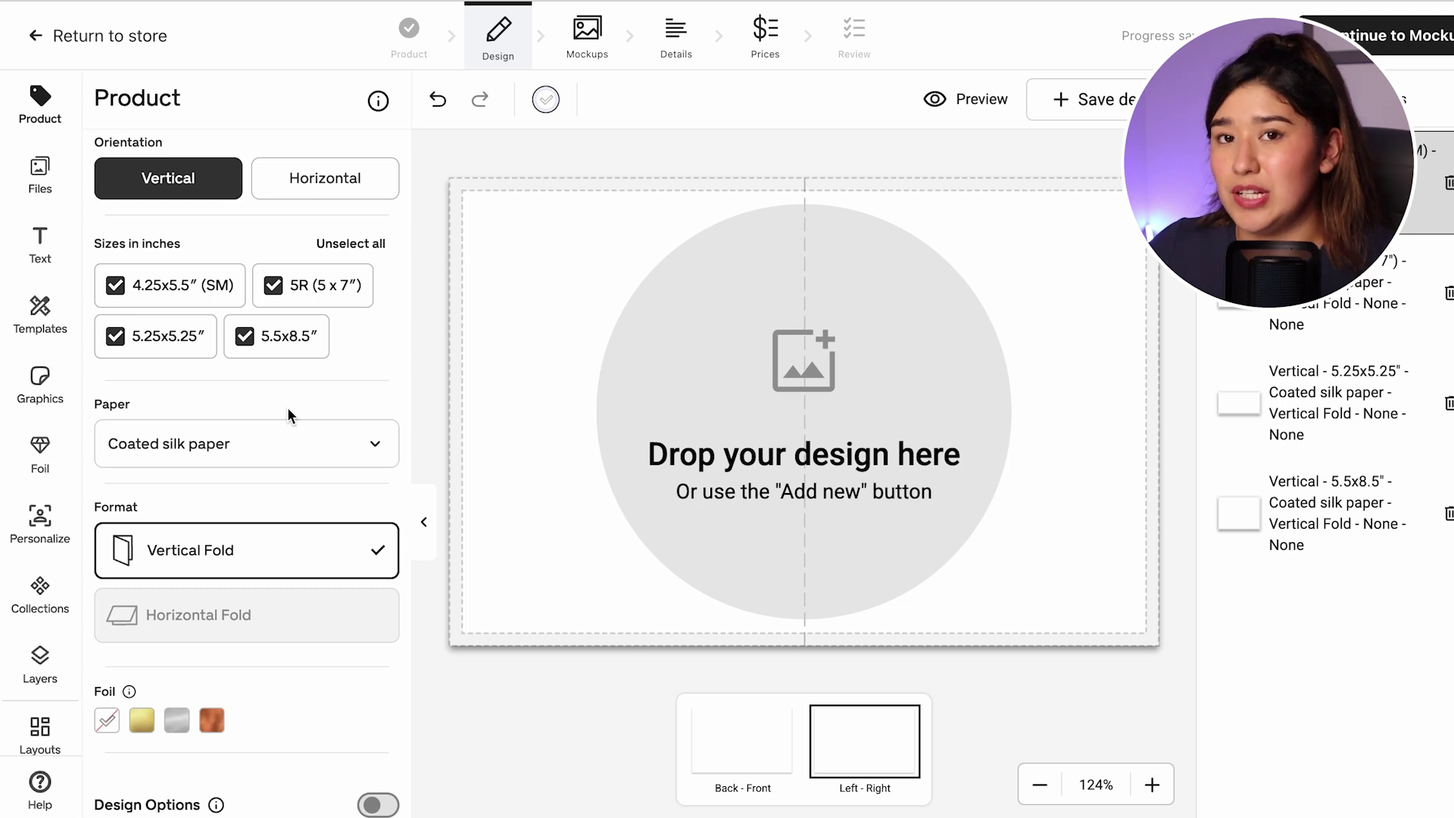
# Step: Deselect the 5R (5 x 7″), 5.25x5.25″ and 5.5x8.5″ sizes, and review the paper, format, foil and envelope options
pyautogui.scroll(-1, 292, 428)
pyautogui.click(244, 316)
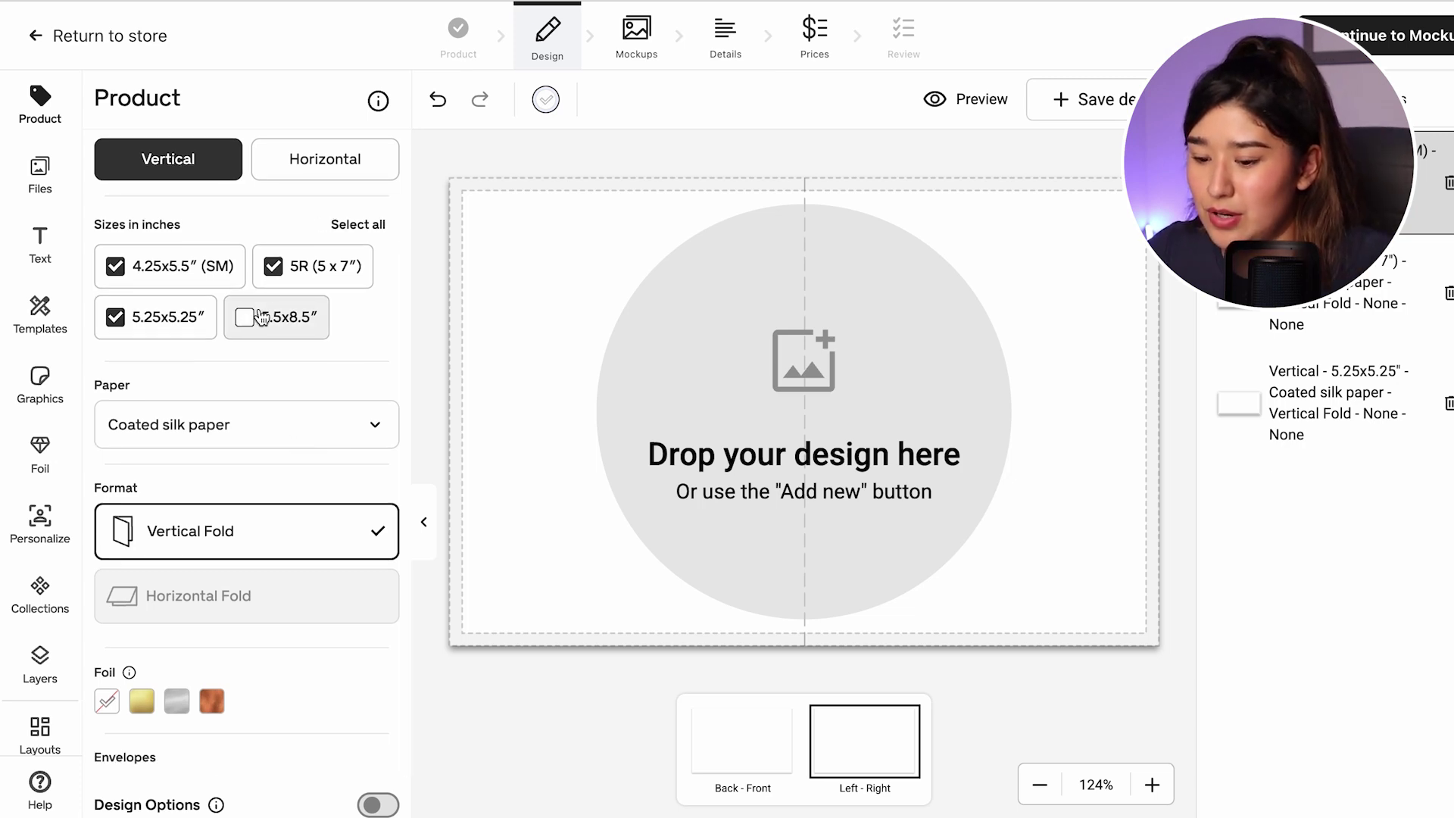
pyautogui.click(272, 267)
pyautogui.click(115, 317)
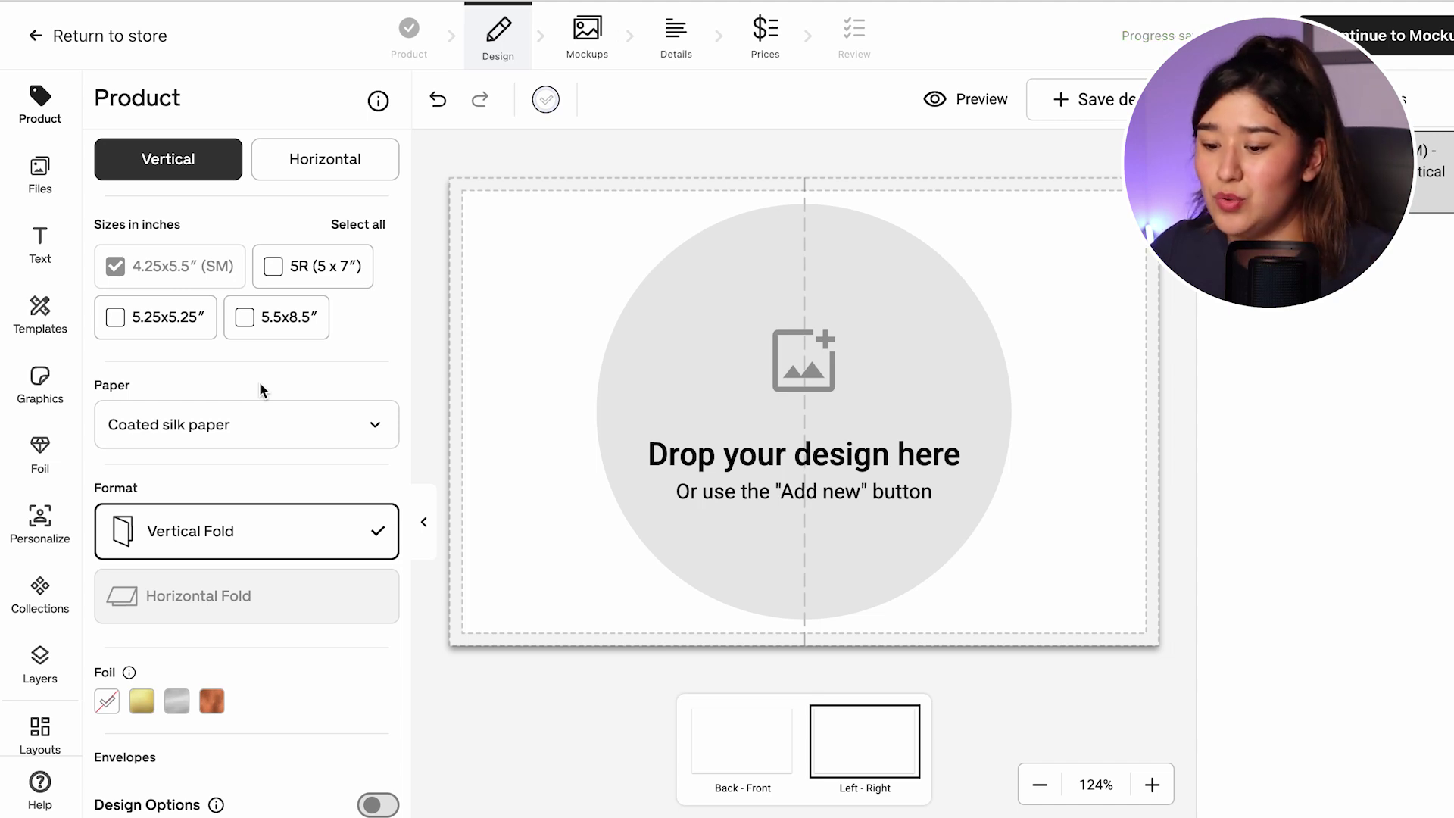
pyautogui.scroll(-1, 259, 382)
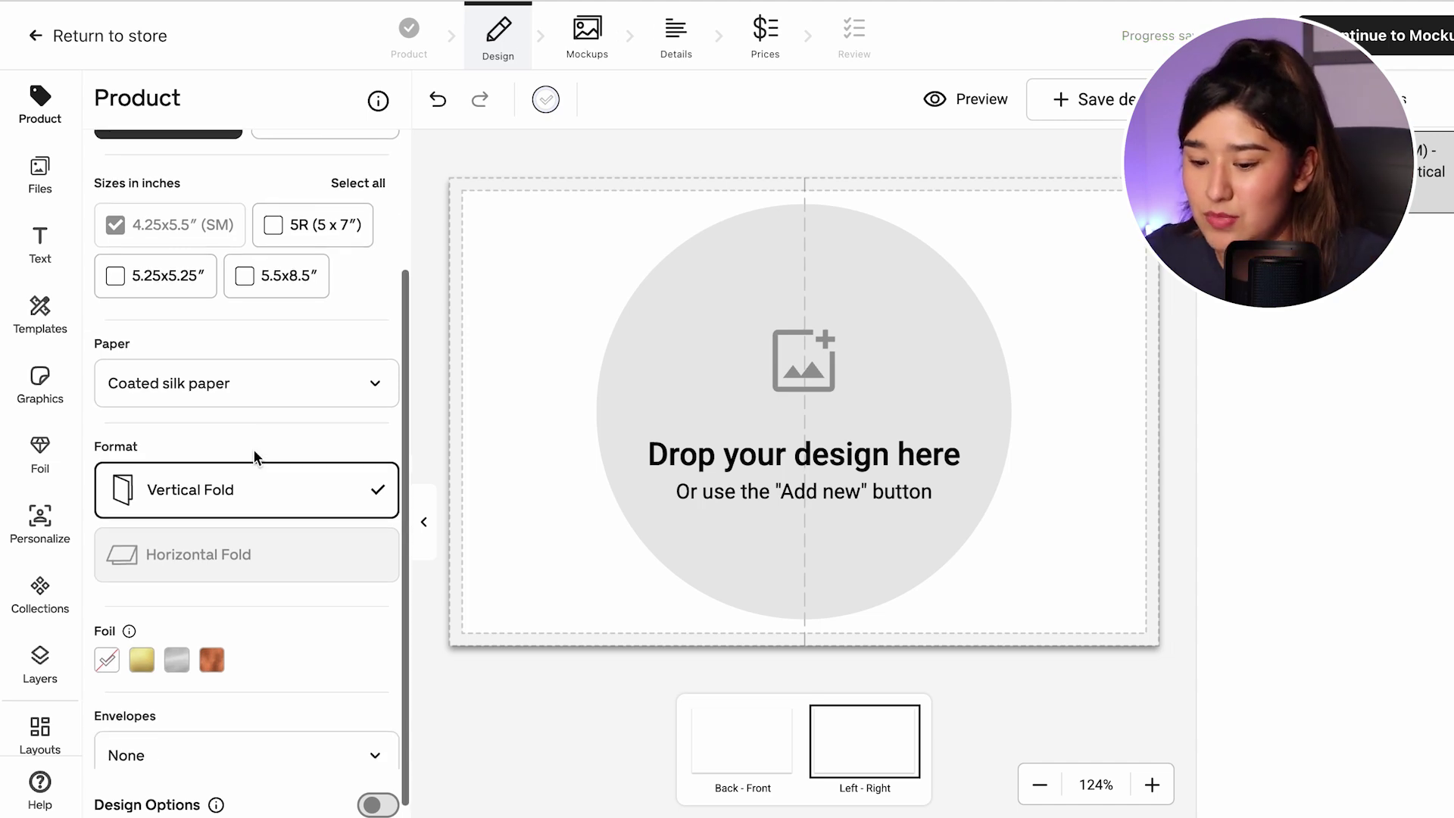
pyautogui.scroll(2, 225, 410)
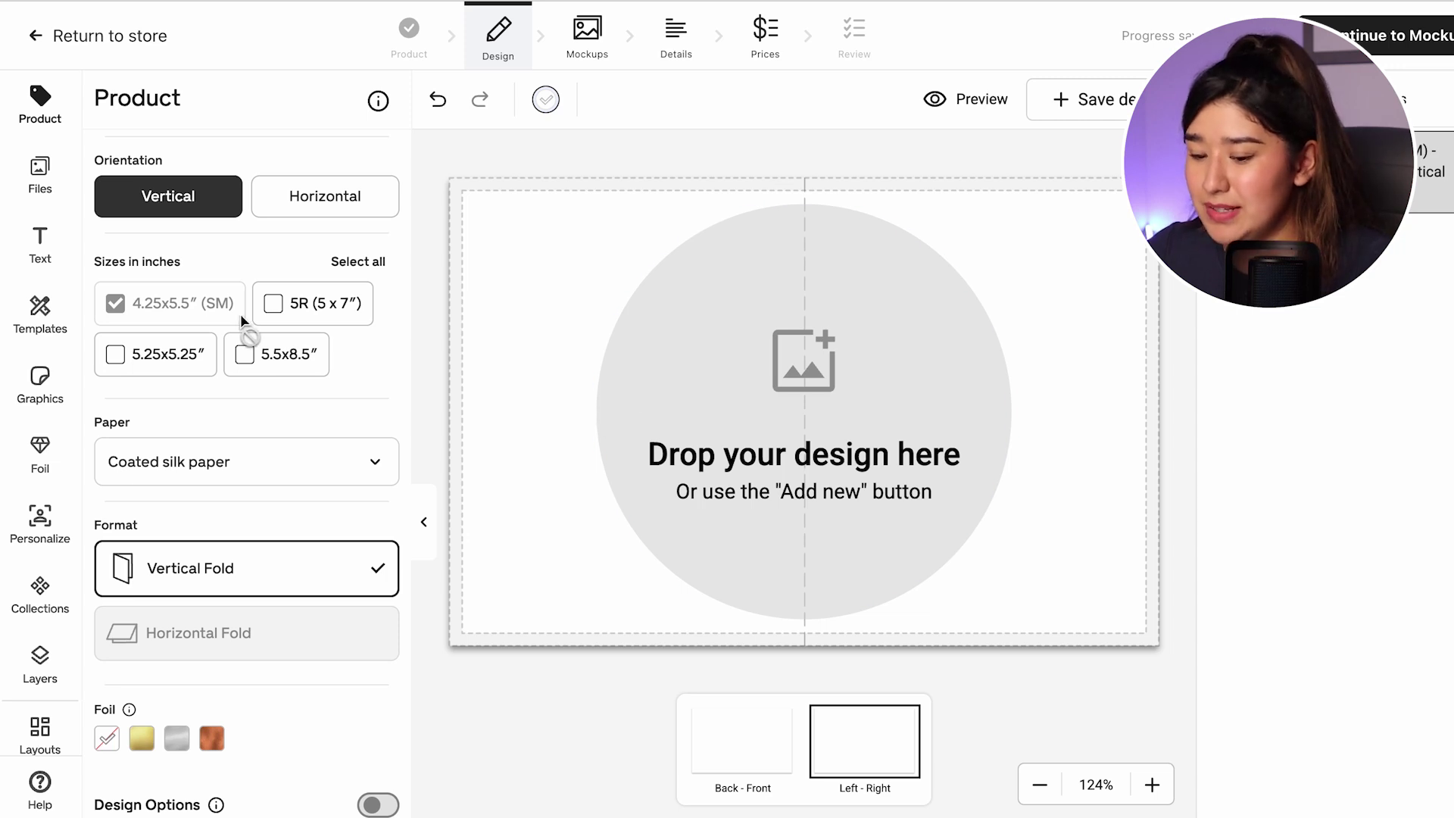
# Step: Try out a sample text element on the card's Left - Right side, and check the Back - Front side as well
pyautogui.click(50, 262)
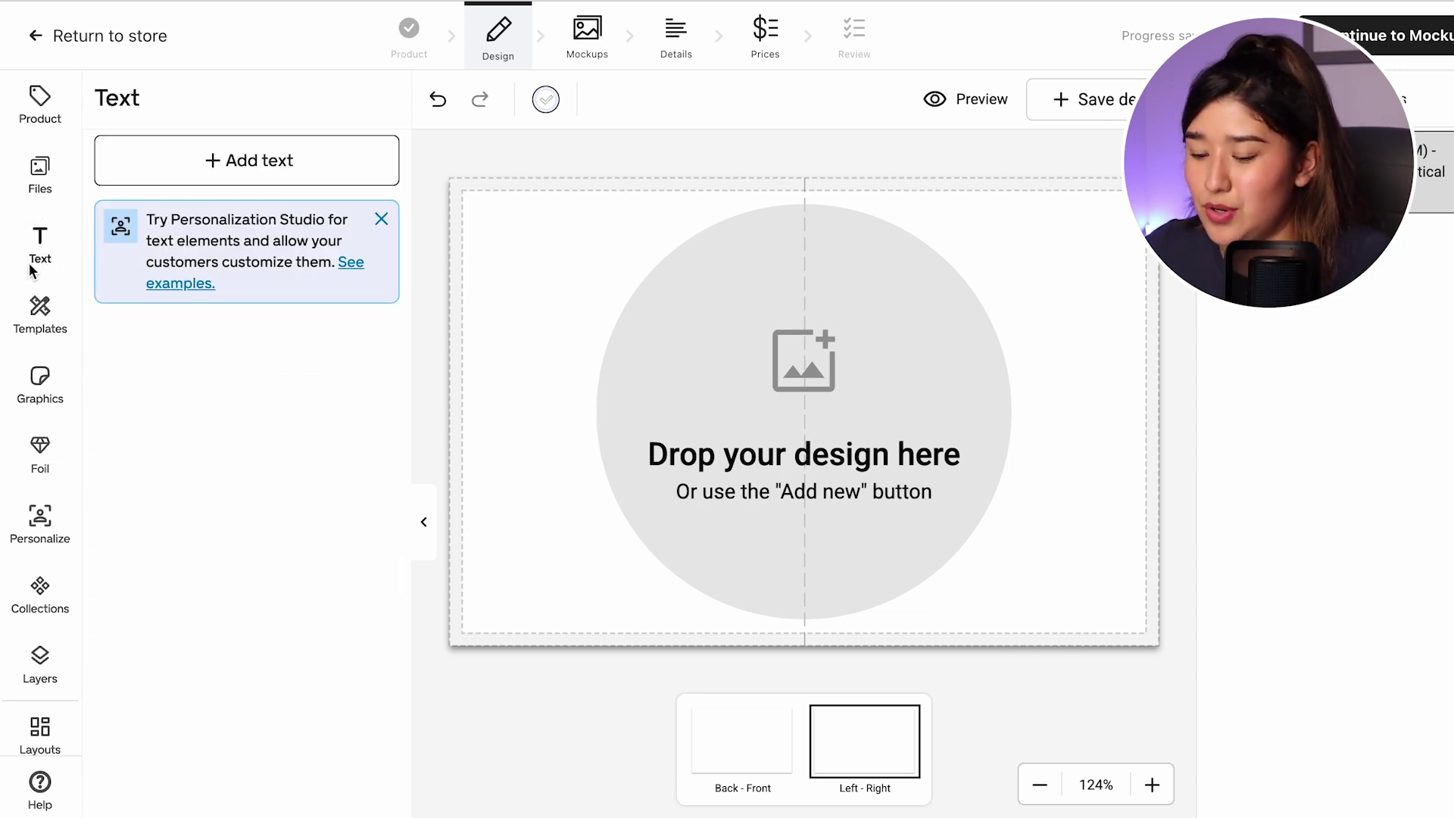
pyautogui.click(220, 162)
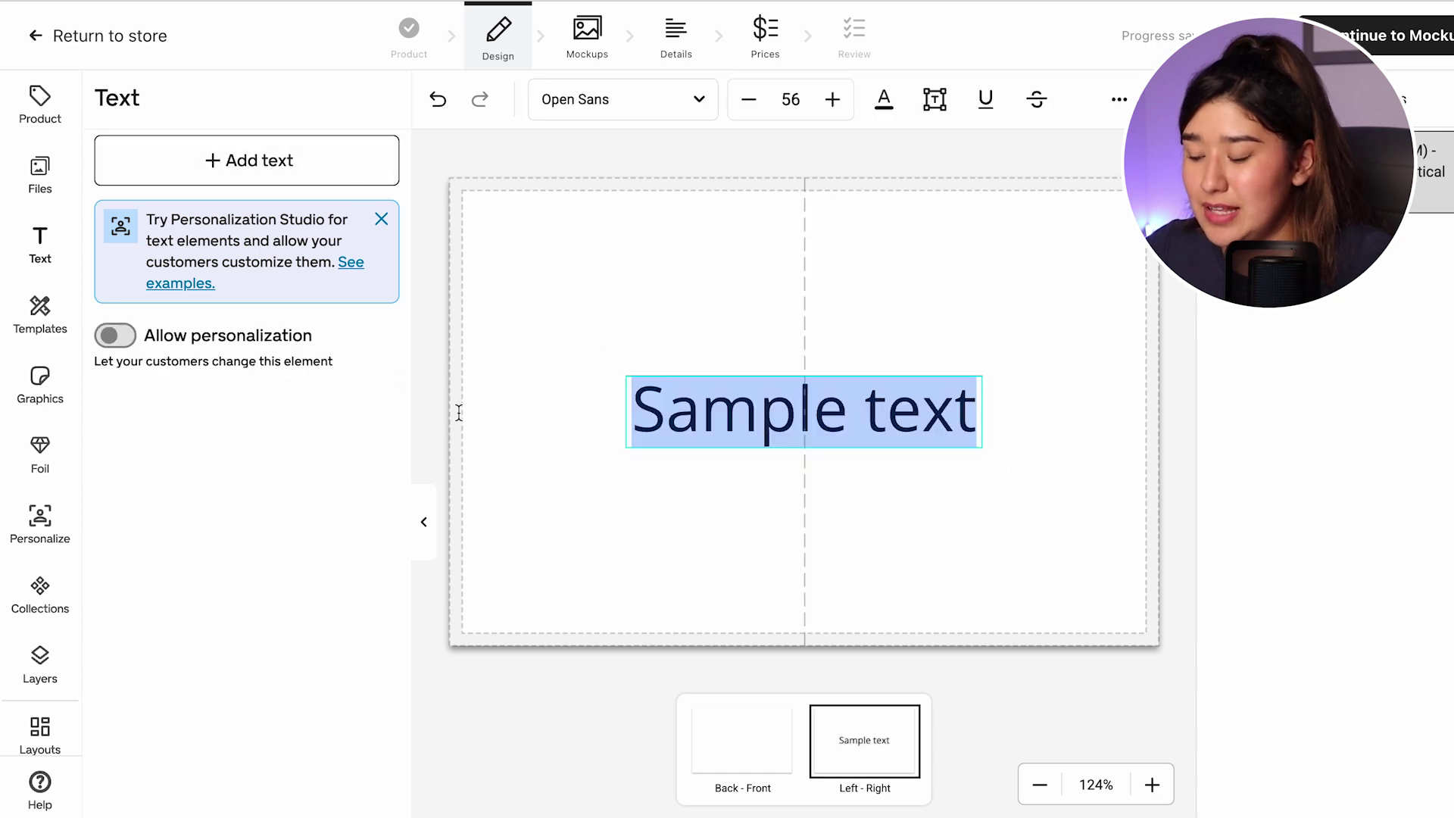
pyautogui.click(723, 487)
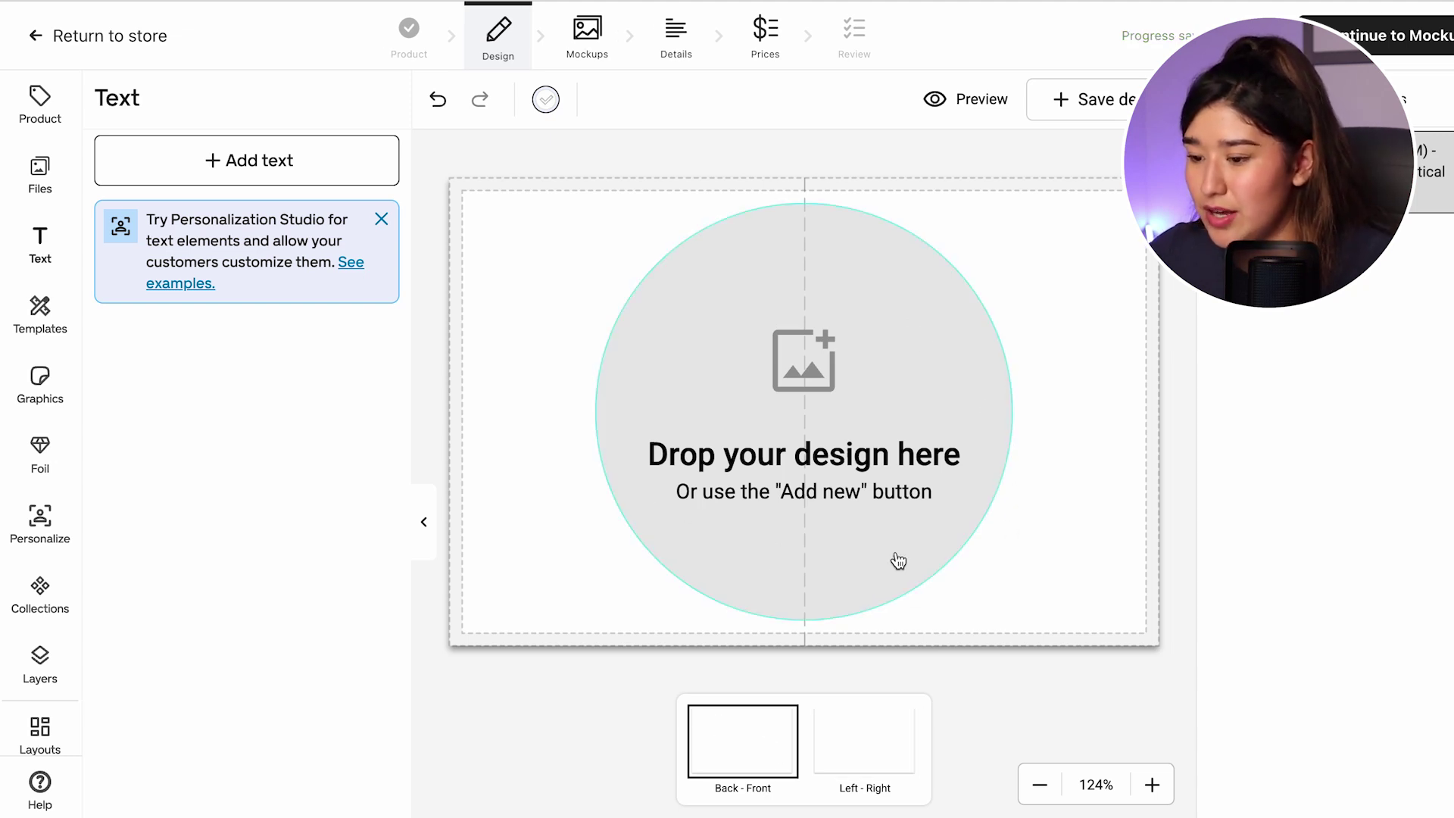
pyautogui.click(844, 715)
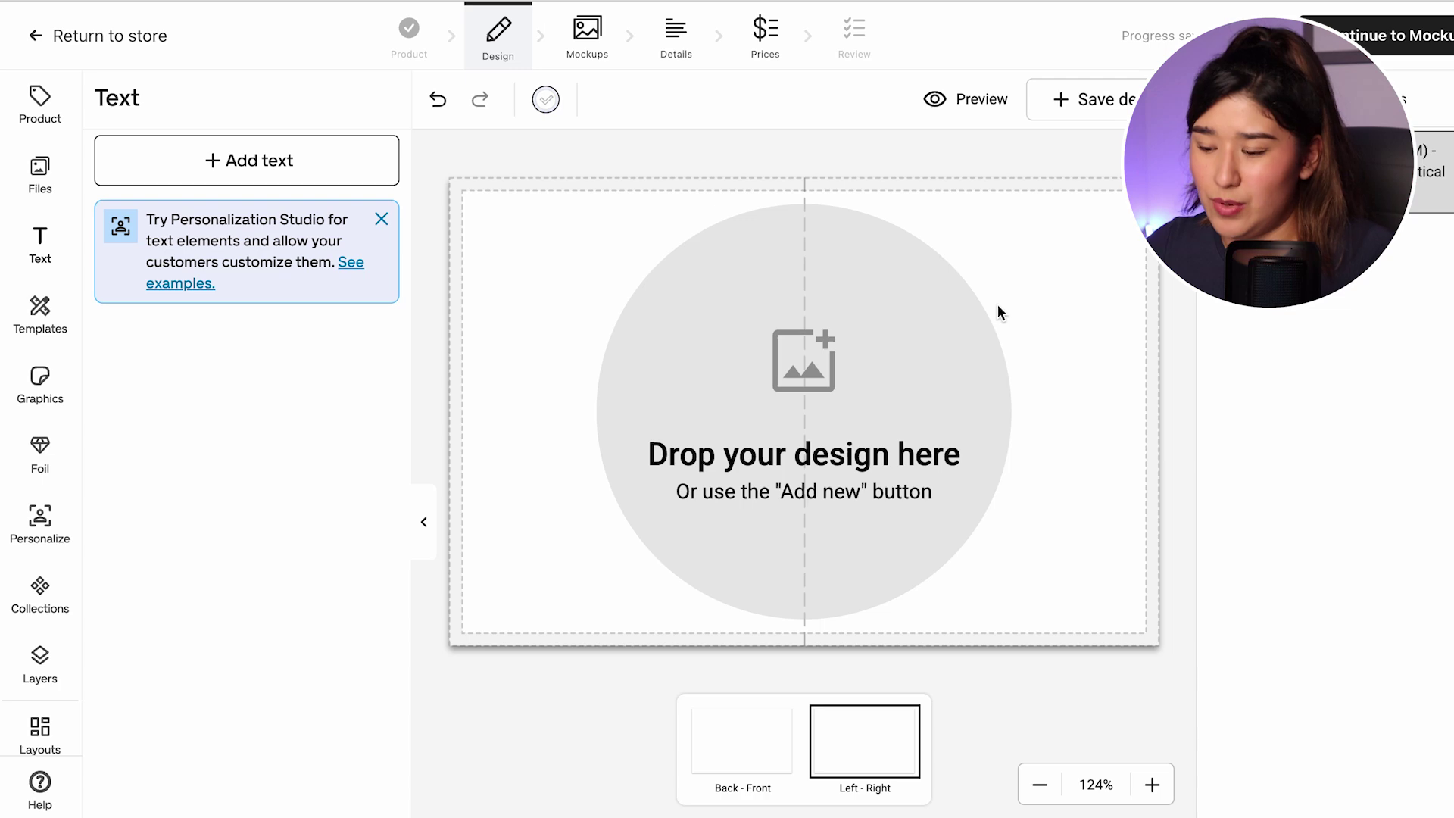
# Step: Add a sample text element to the card's Back - Front side and shrink it to about size 39 near the top of the front panel
pyautogui.click(742, 769)
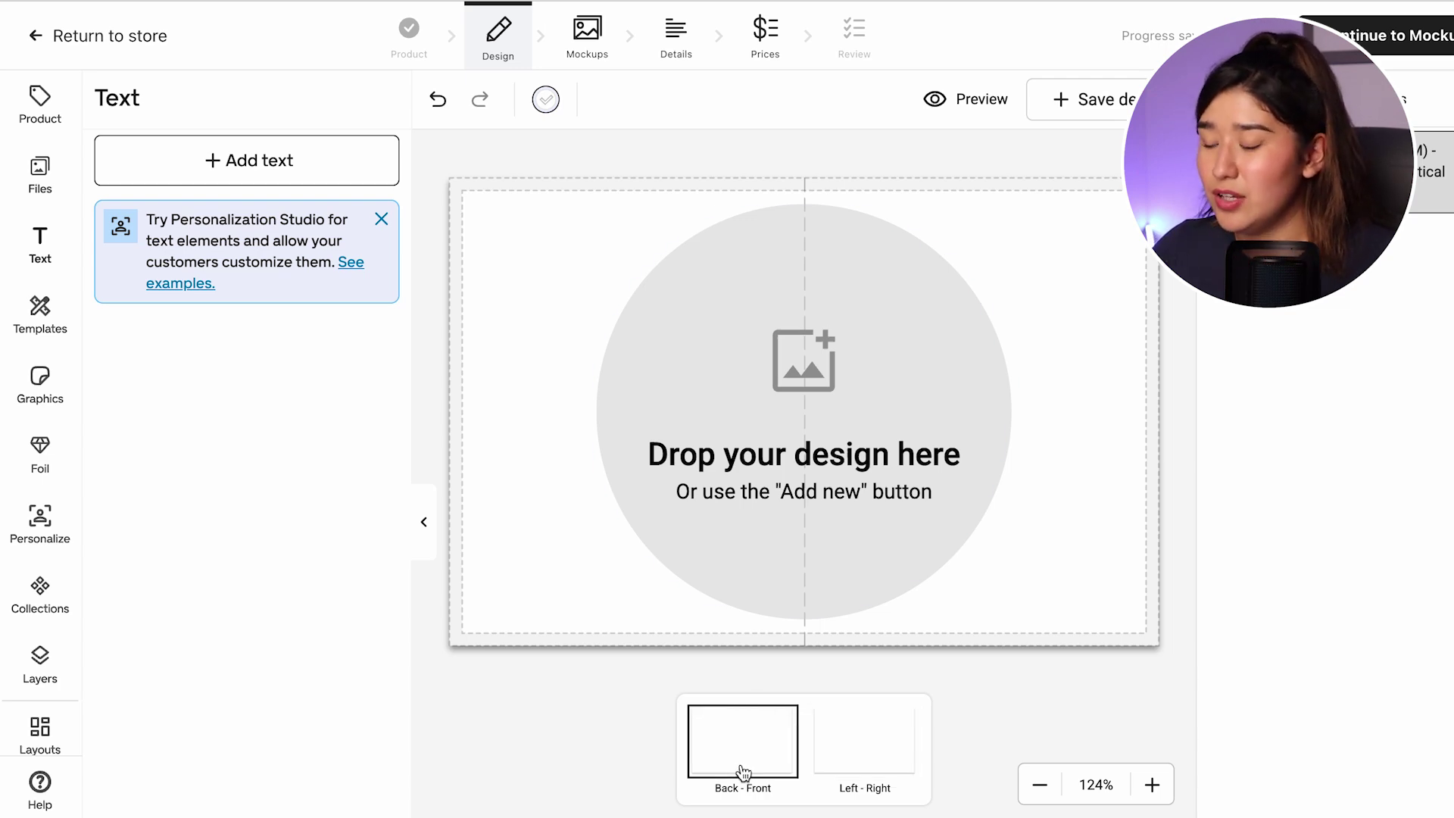
pyautogui.click(862, 754)
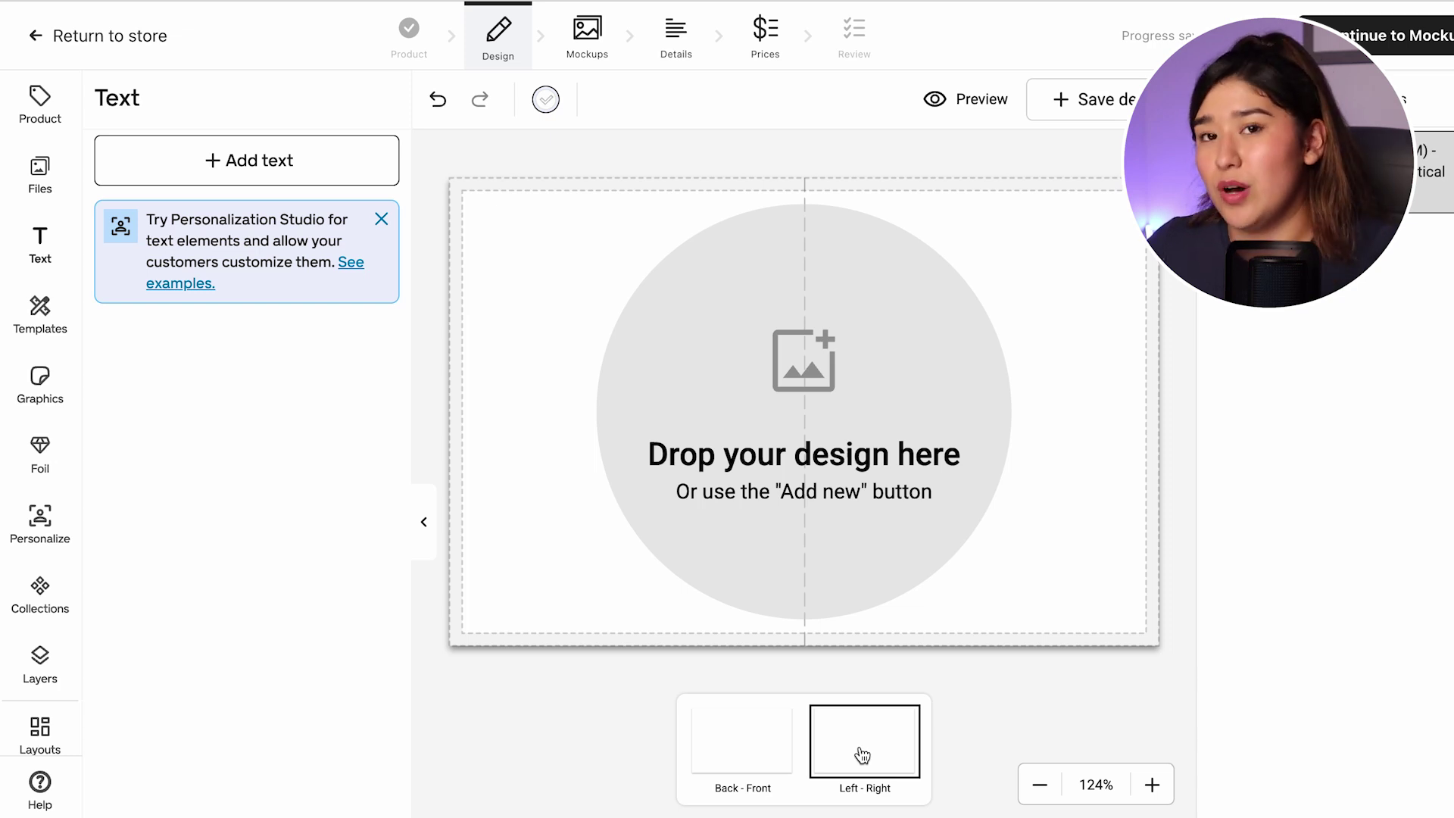
pyautogui.click(729, 708)
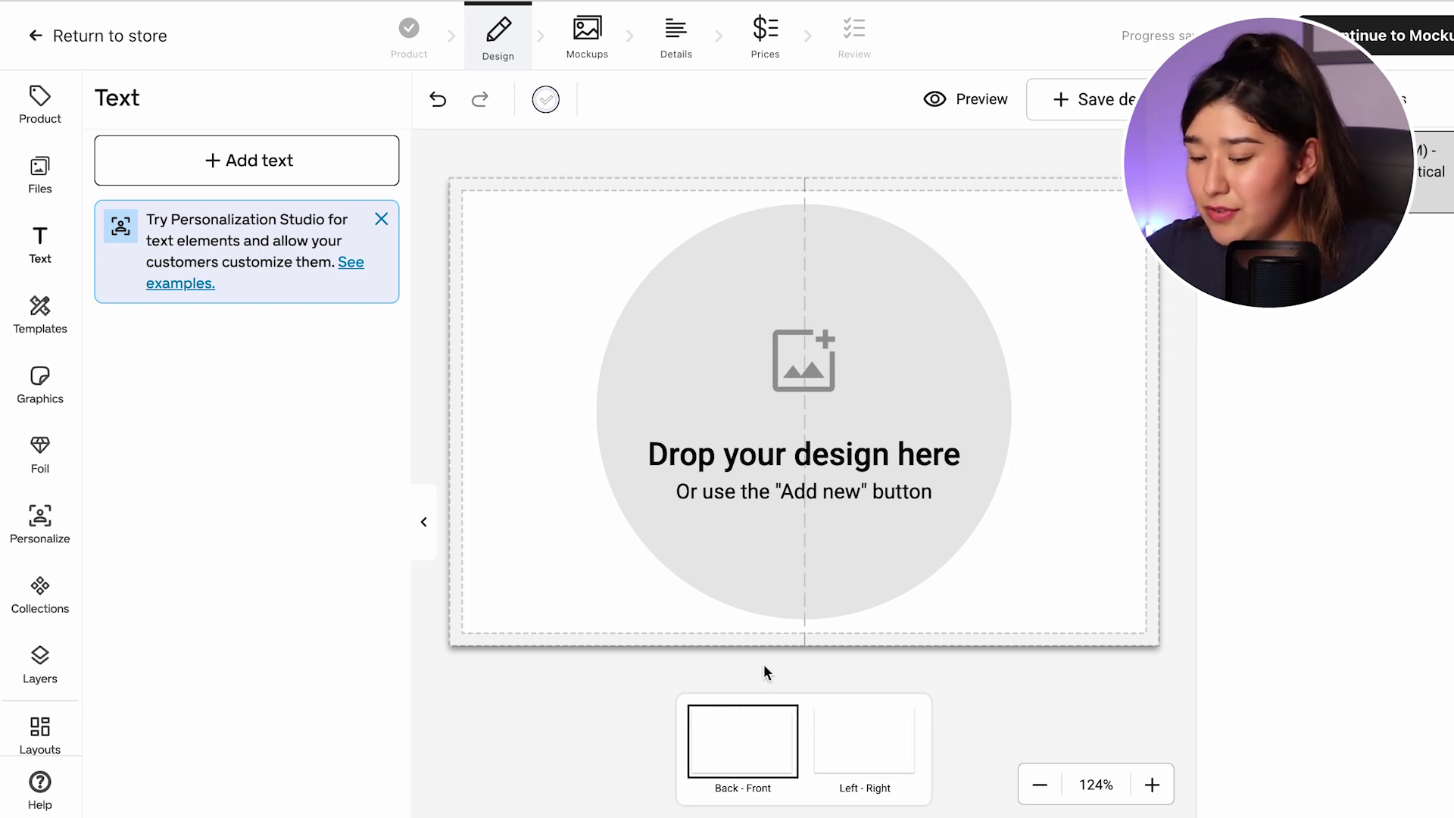
pyautogui.click(717, 435)
pyautogui.moveTo(711, 422); pyautogui.dragTo(821, 381)
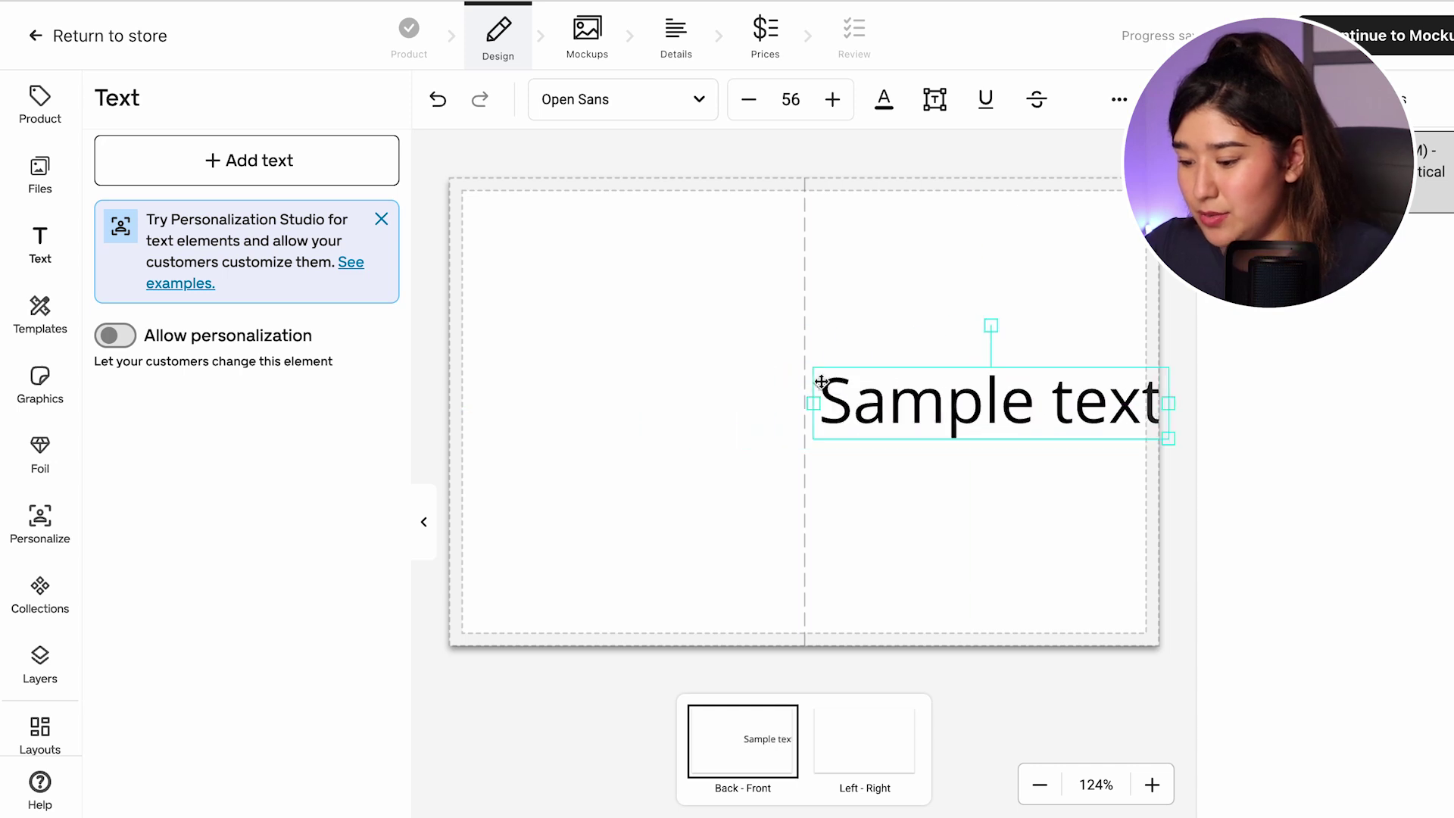
pyautogui.moveTo(1165, 426); pyautogui.dragTo(1105, 298)
pyautogui.click(1087, 337)
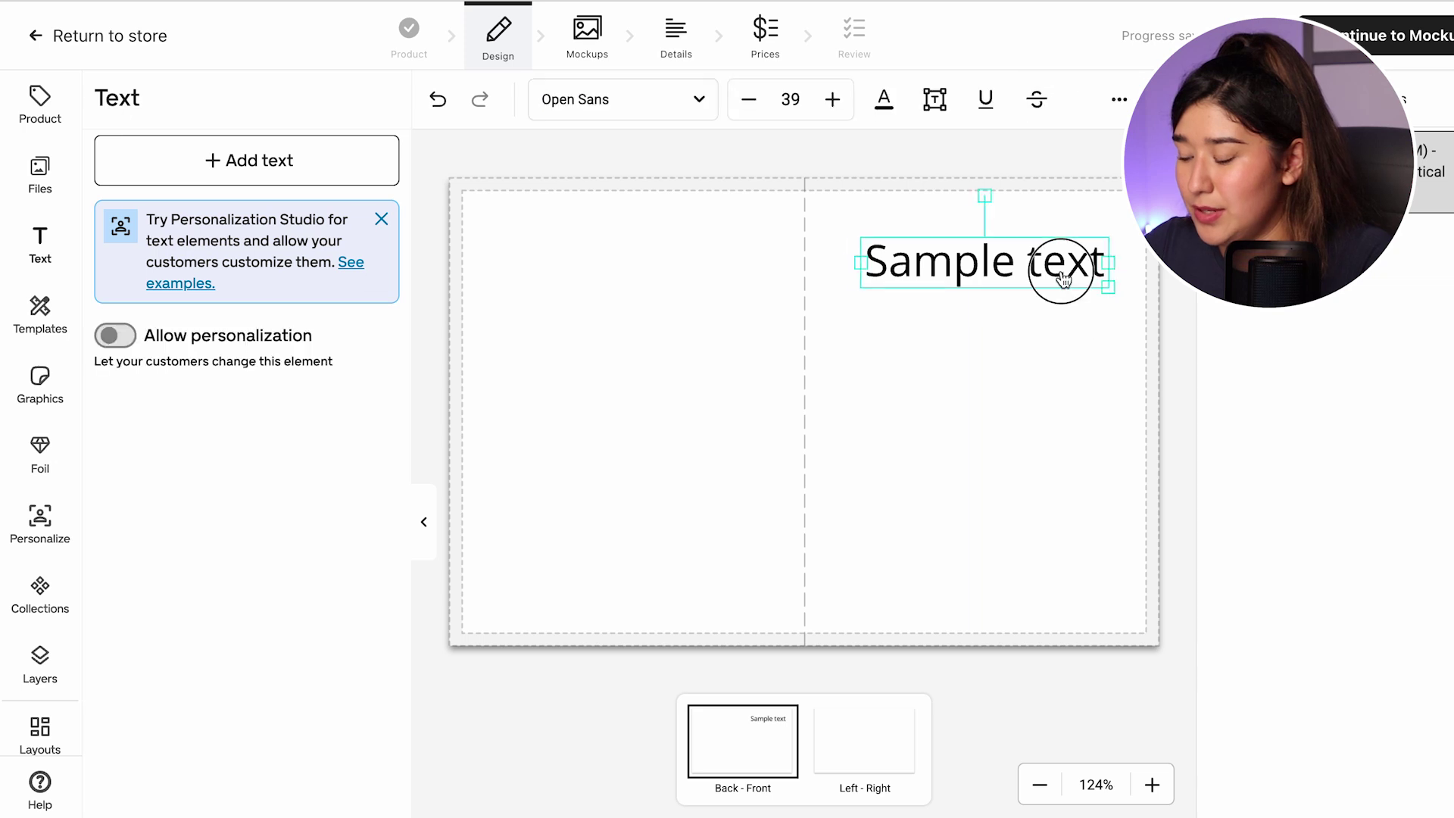
# Step: Replace the sample text with "Happy birthday!" and enlarge it to about size 43 in the upper part of the front panel
pyautogui.moveTo(1061, 276); pyautogui.dragTo(1050, 276)
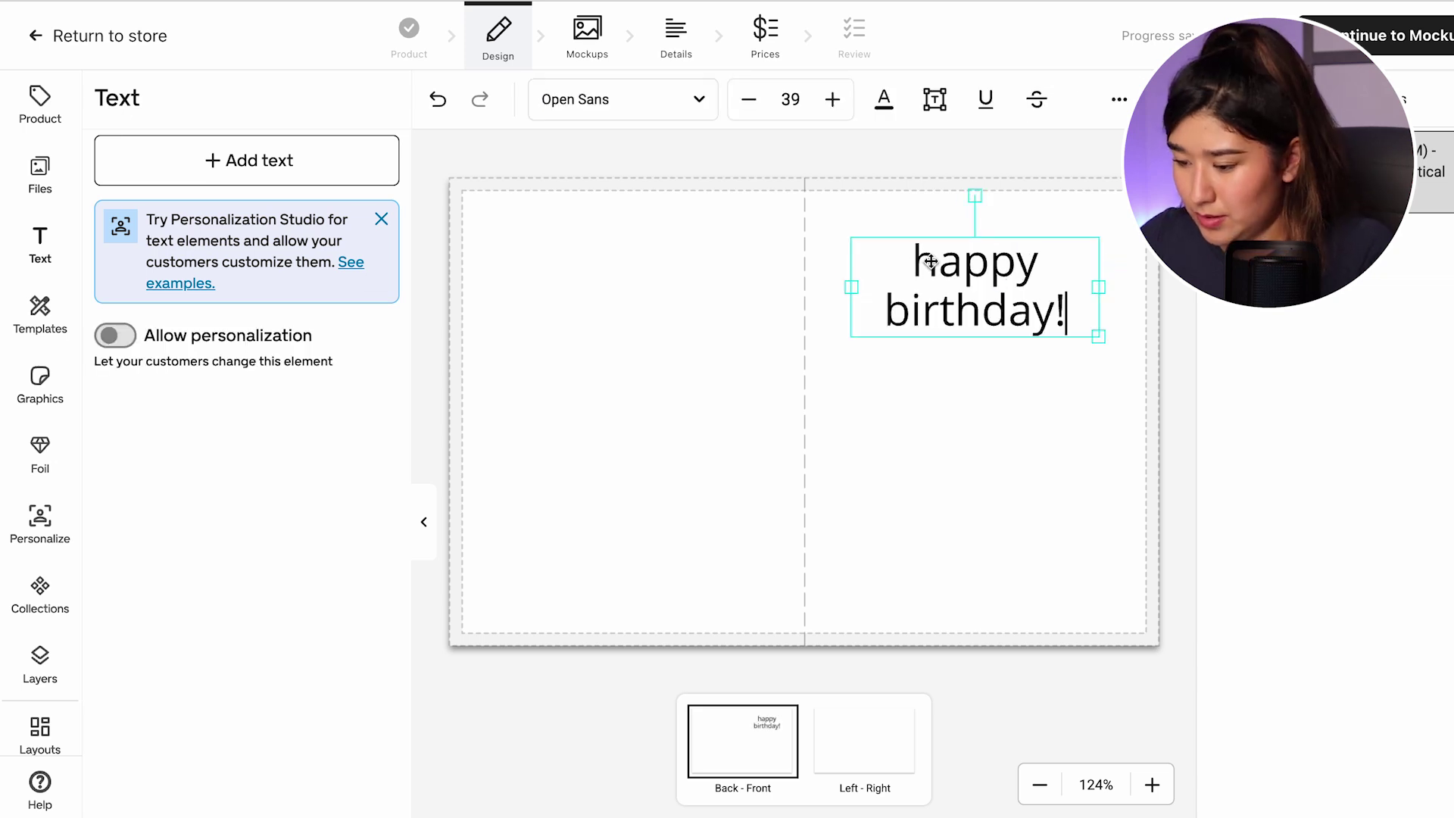
pyautogui.click(928, 262)
pyautogui.press('Right')
pyautogui.press('BackSpace')
pyautogui.write('G')
pyautogui.press('BackSpace')
pyautogui.write('H')
pyautogui.click(994, 456)
pyautogui.moveTo(1004, 317); pyautogui.dragTo(1028, 298)
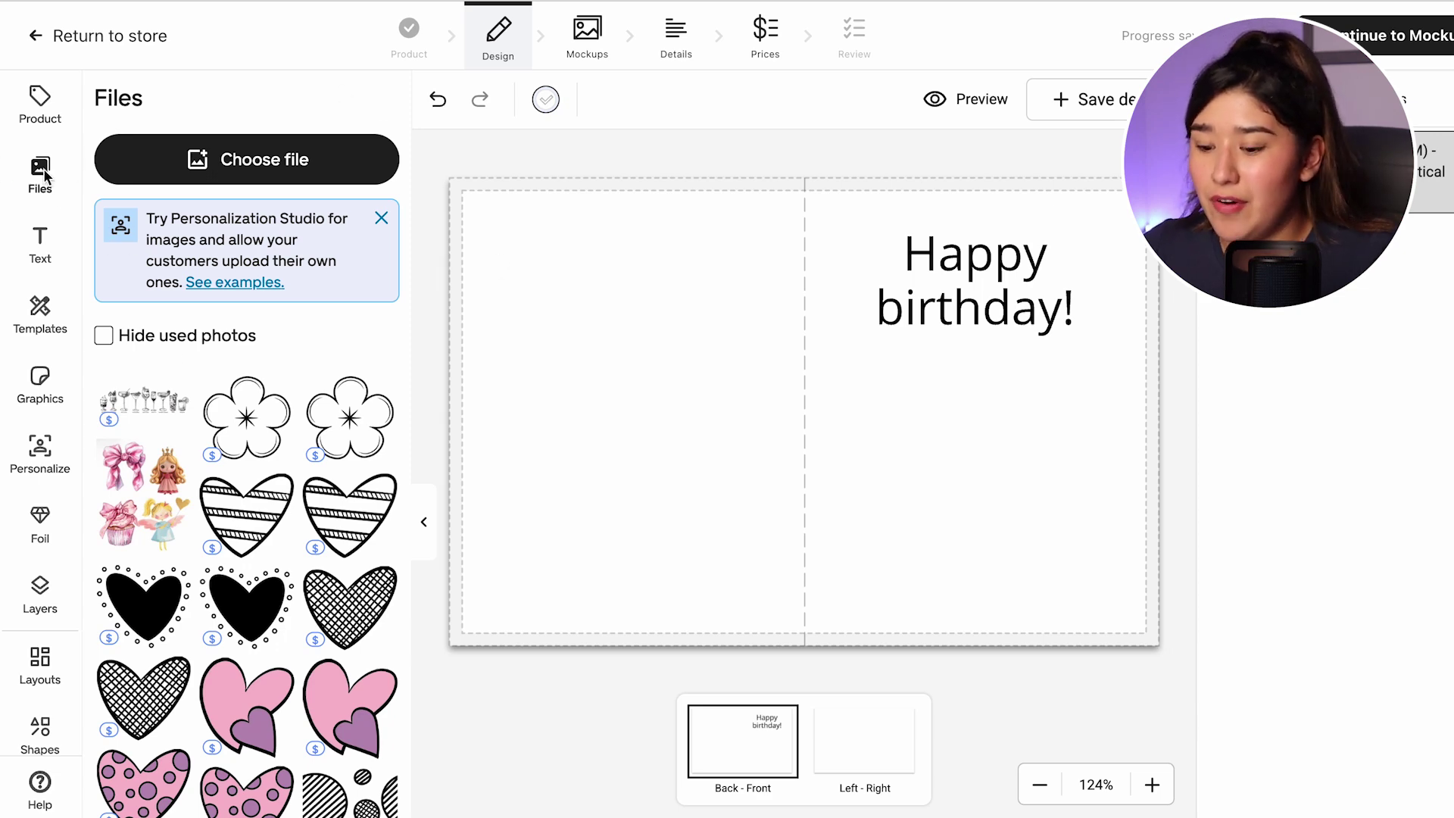
# Step: Upload the smiley pattern screenshot from the device and stretch the image across both halves of the card's Back - Front side
pyautogui.click(233, 179)
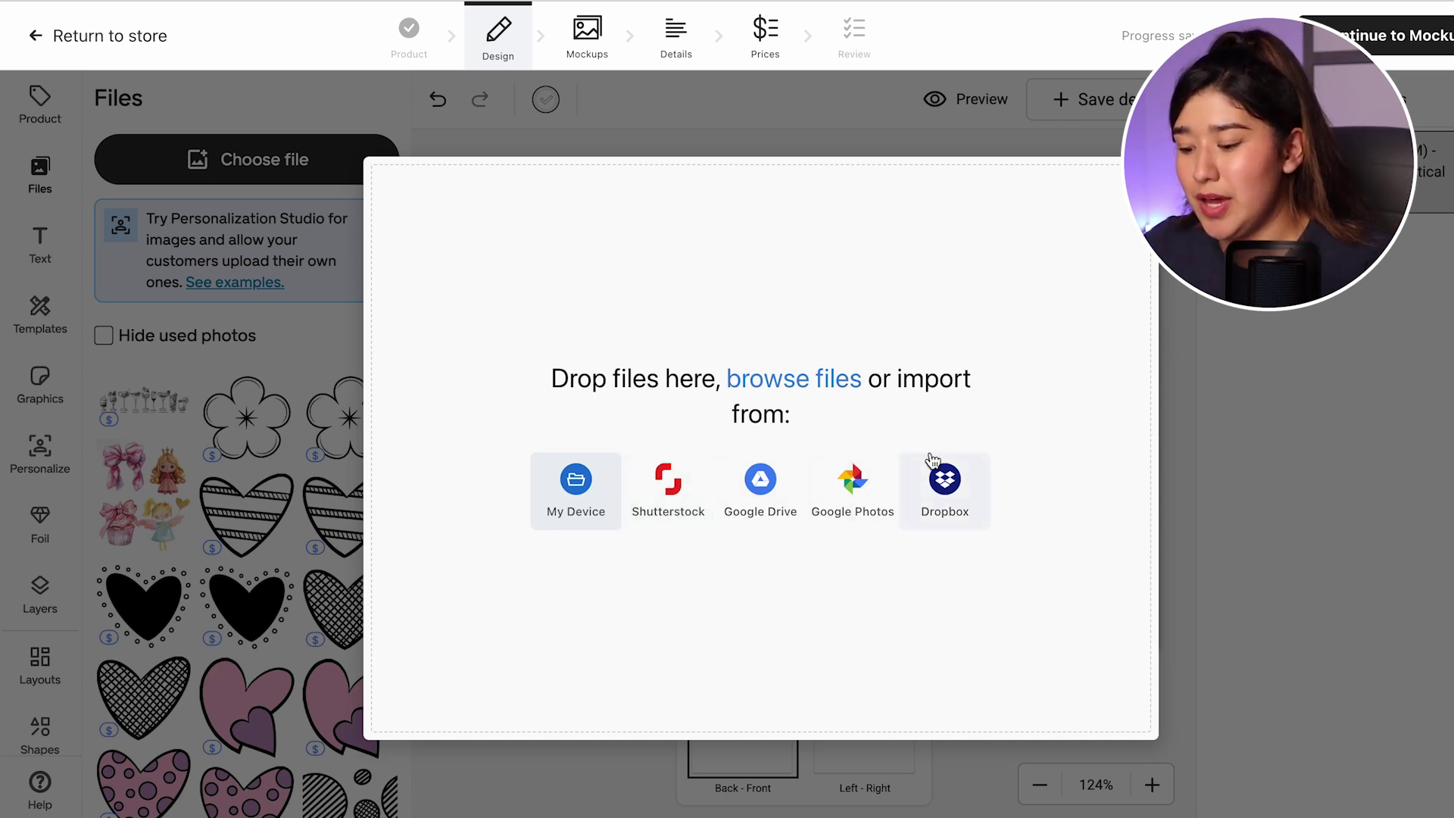
pyautogui.click(568, 504)
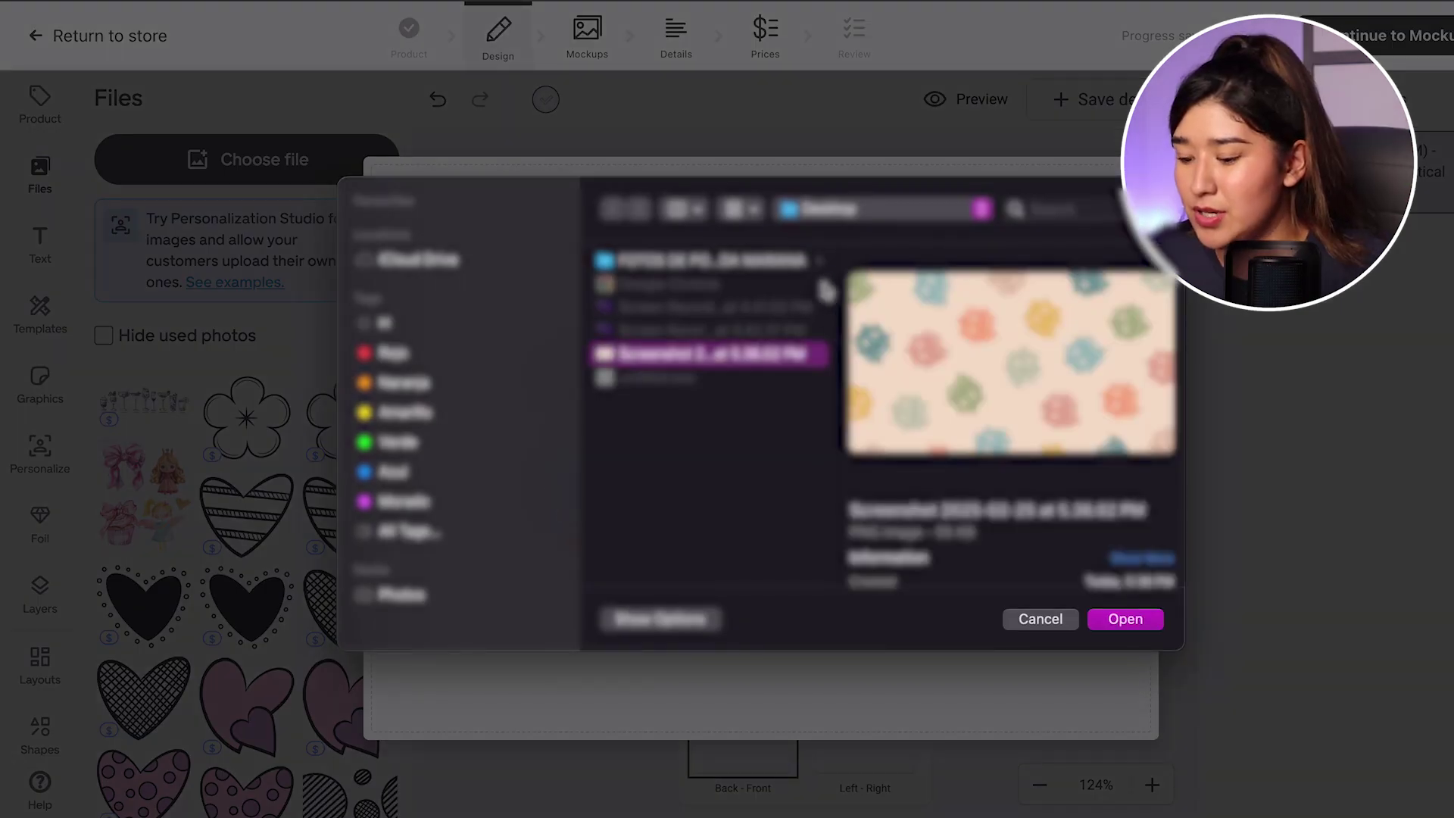
pyautogui.click(1132, 622)
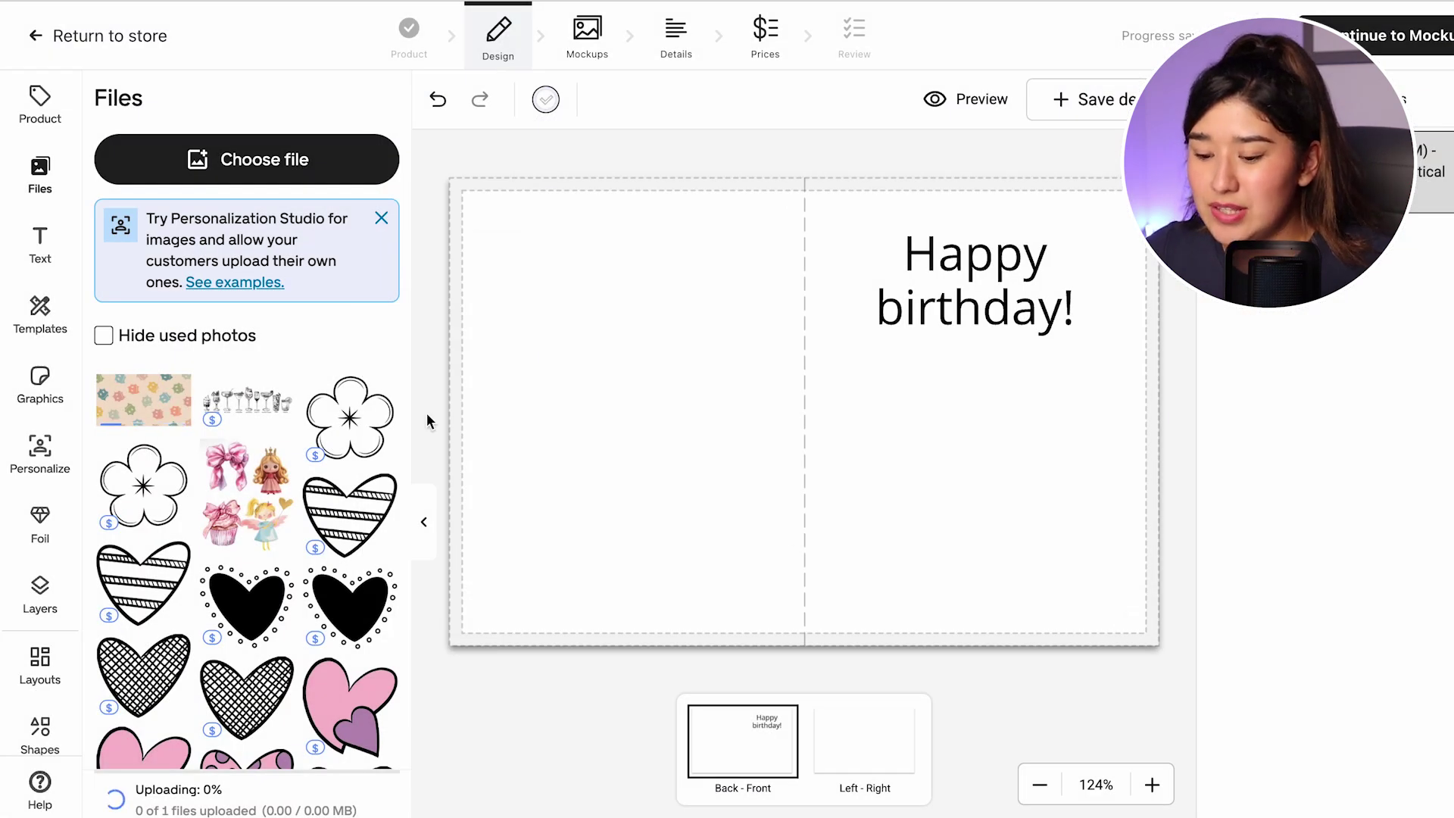
pyautogui.moveTo(235, 544)
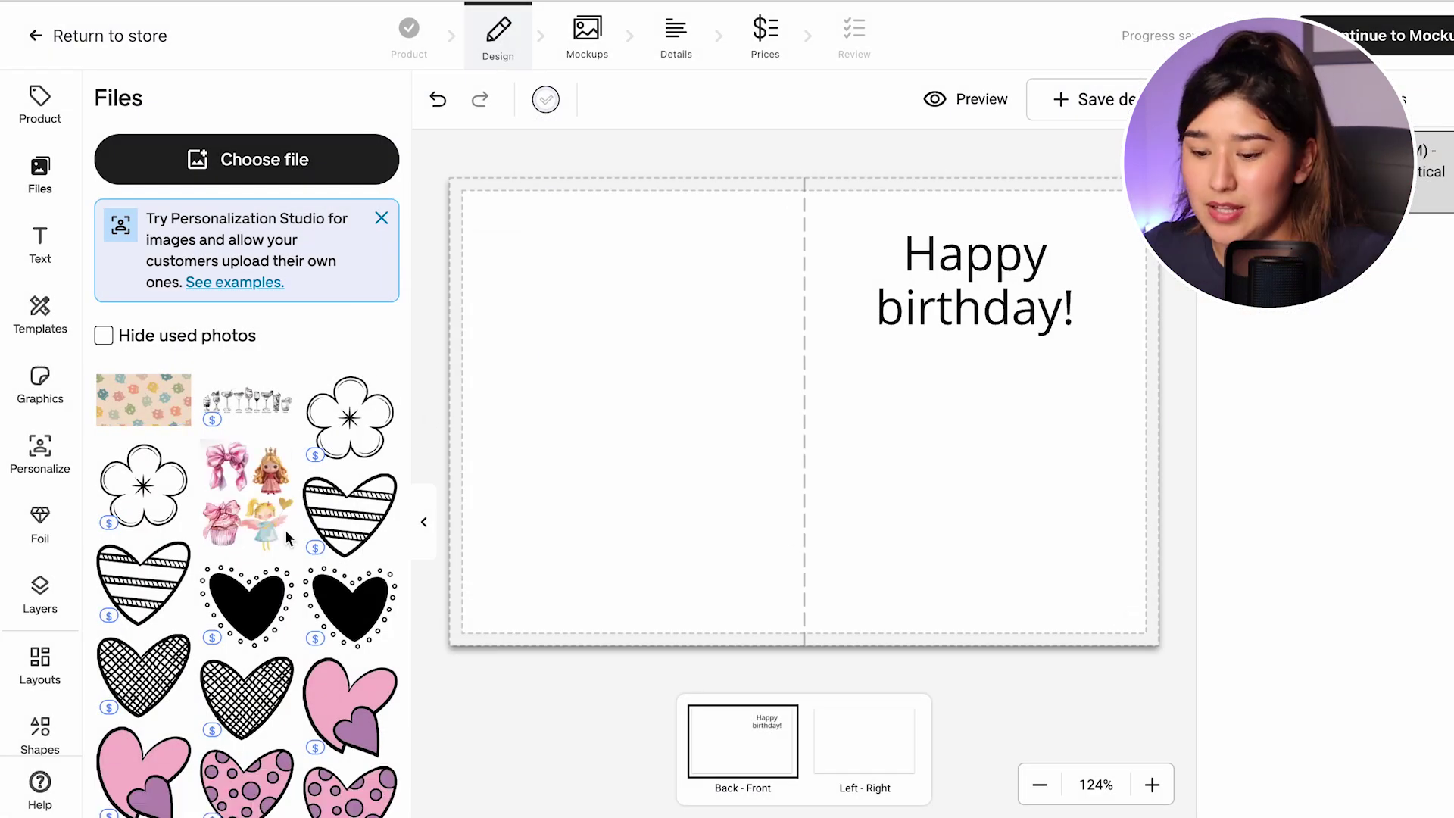
pyautogui.click(138, 400)
pyautogui.moveTo(708, 448); pyautogui.dragTo(643, 365)
pyautogui.moveTo(1027, 504); pyautogui.dragTo(1174, 510)
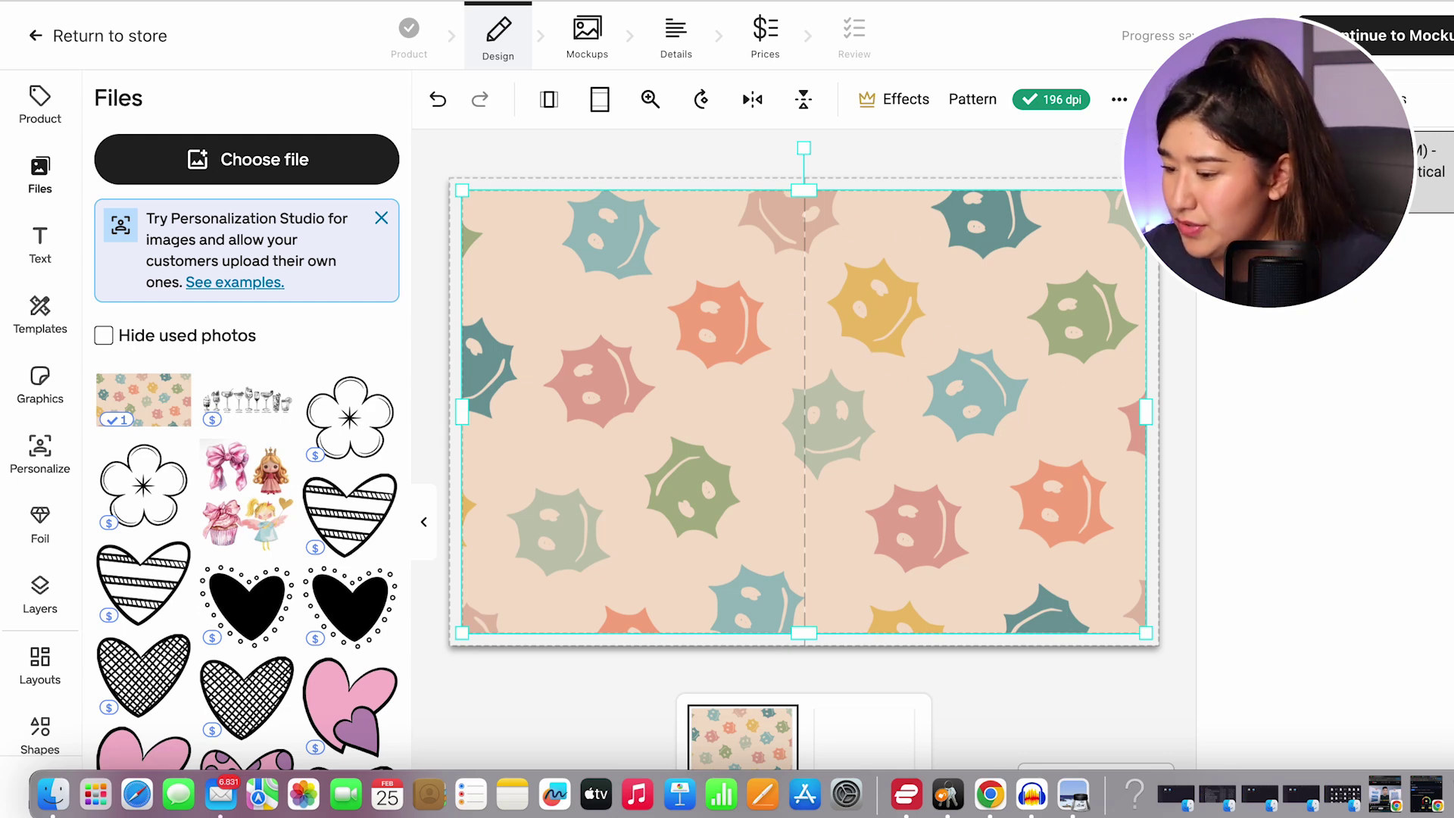
# Step: Send the smiley pattern image backward behind the birthday text and align it with the card's inner margins
pyautogui.click(1119, 106)
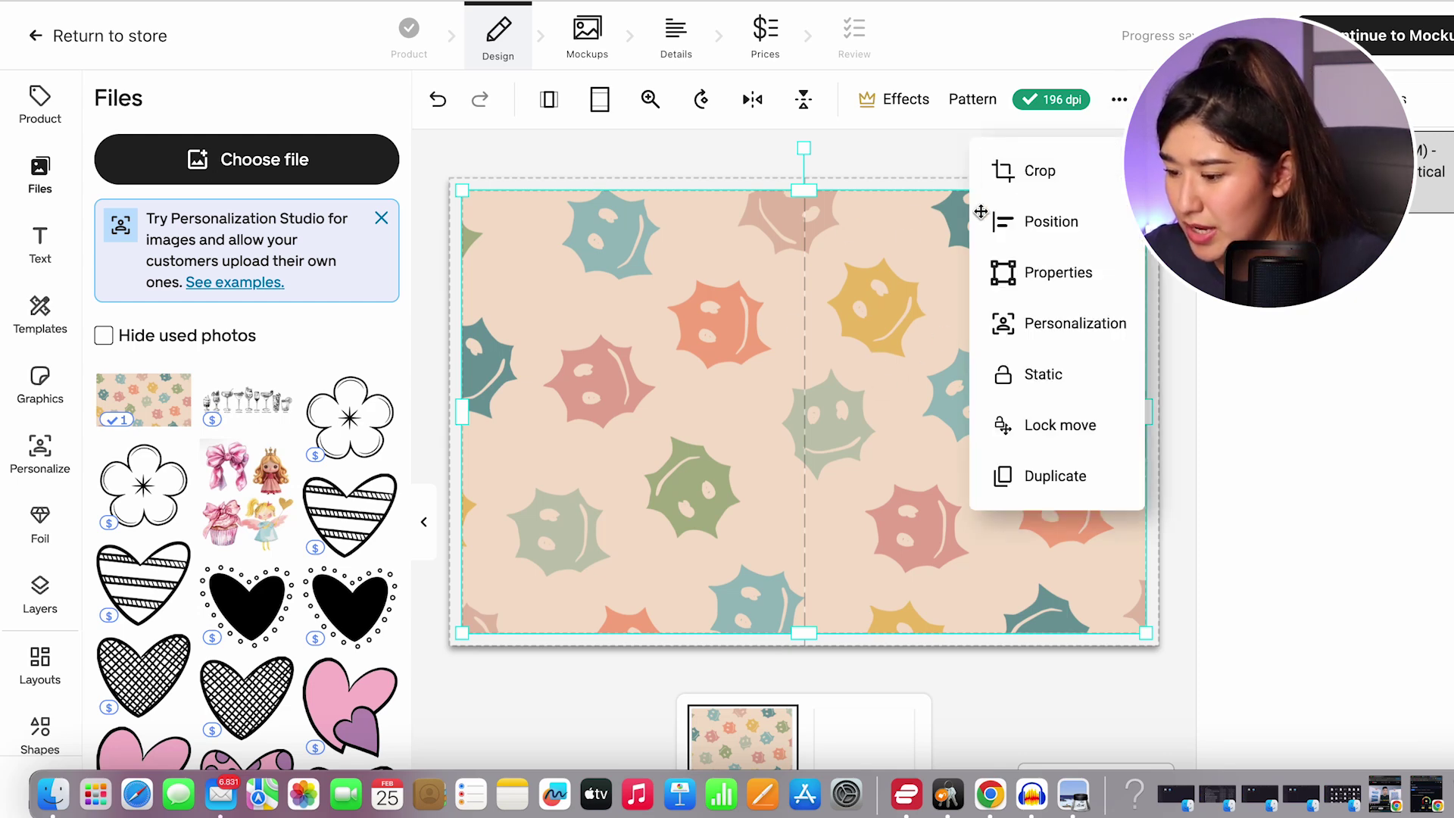
pyautogui.click(1054, 223)
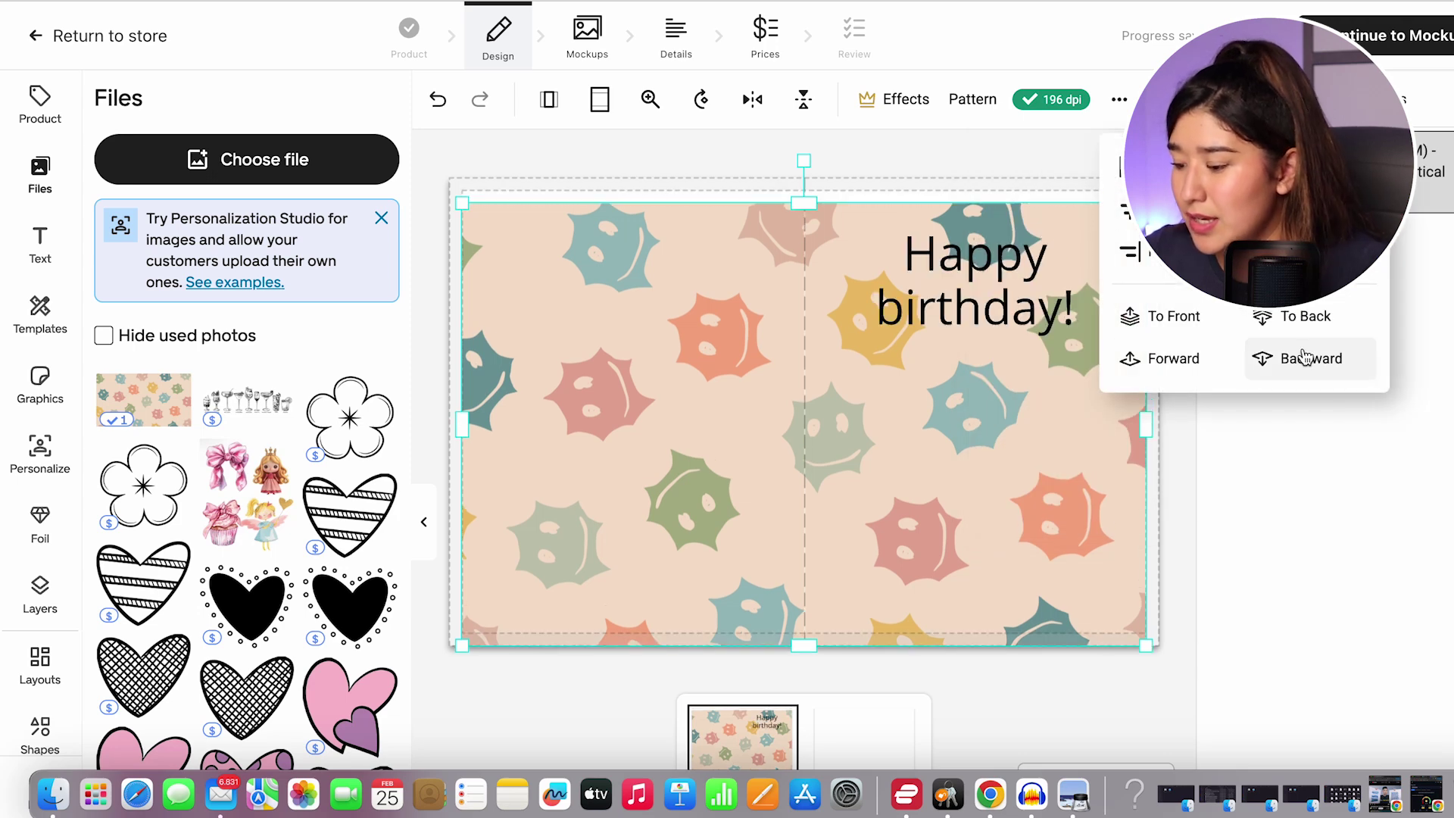
pyautogui.click(954, 516)
pyautogui.moveTo(954, 515); pyautogui.dragTo(951, 496)
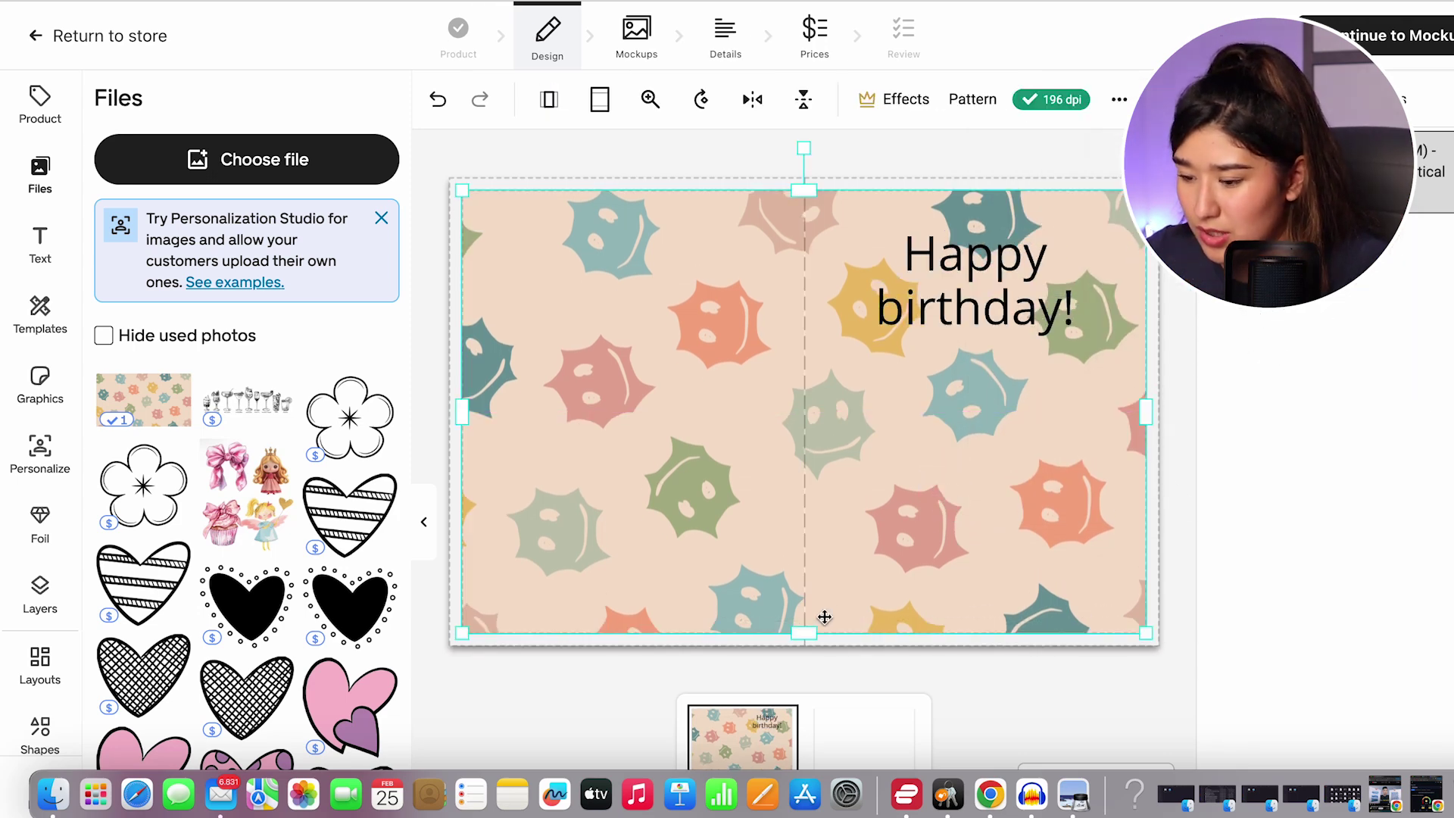
pyautogui.scroll(5, 565, 253)
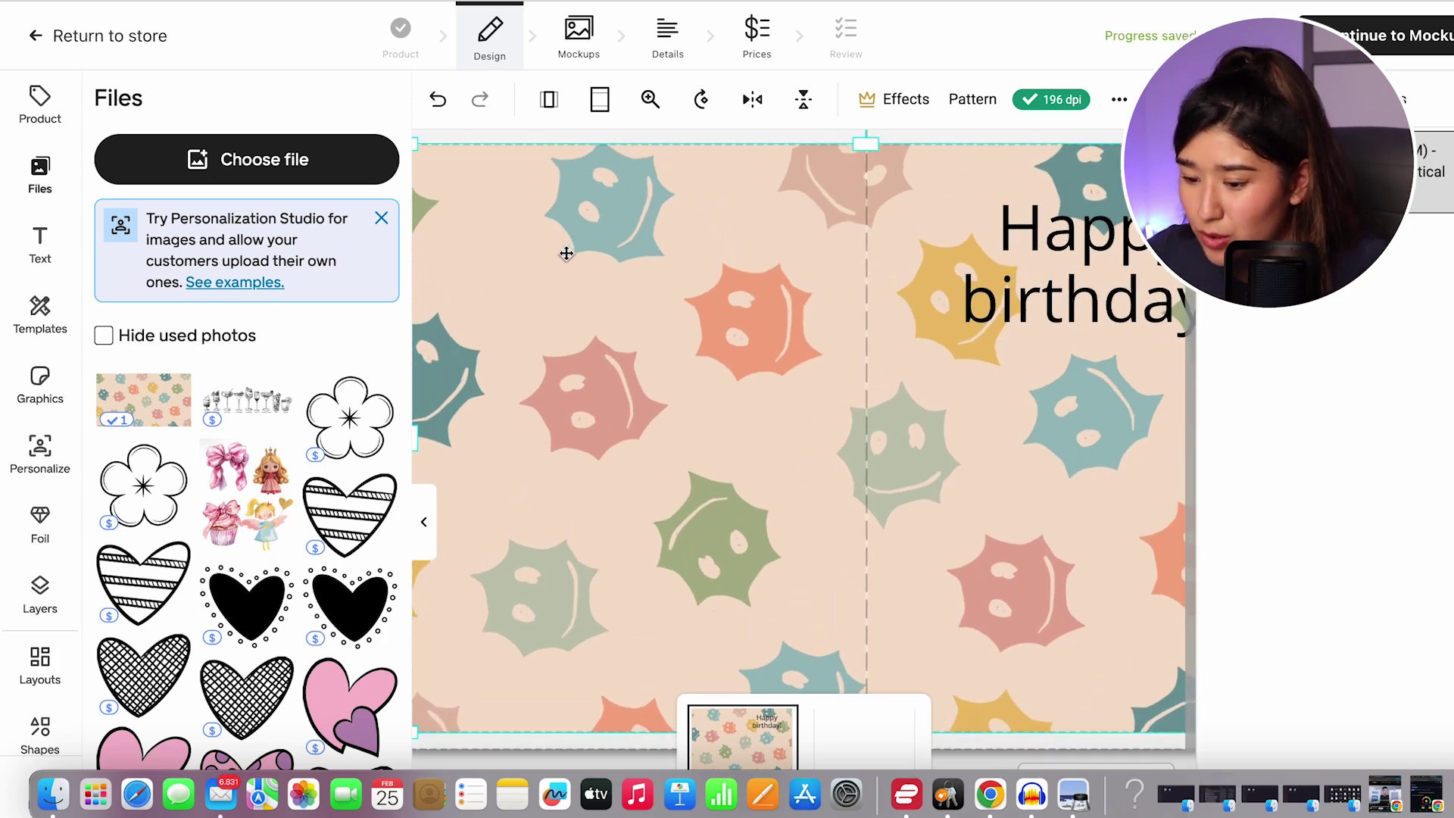
pyautogui.scroll(-4, 565, 253)
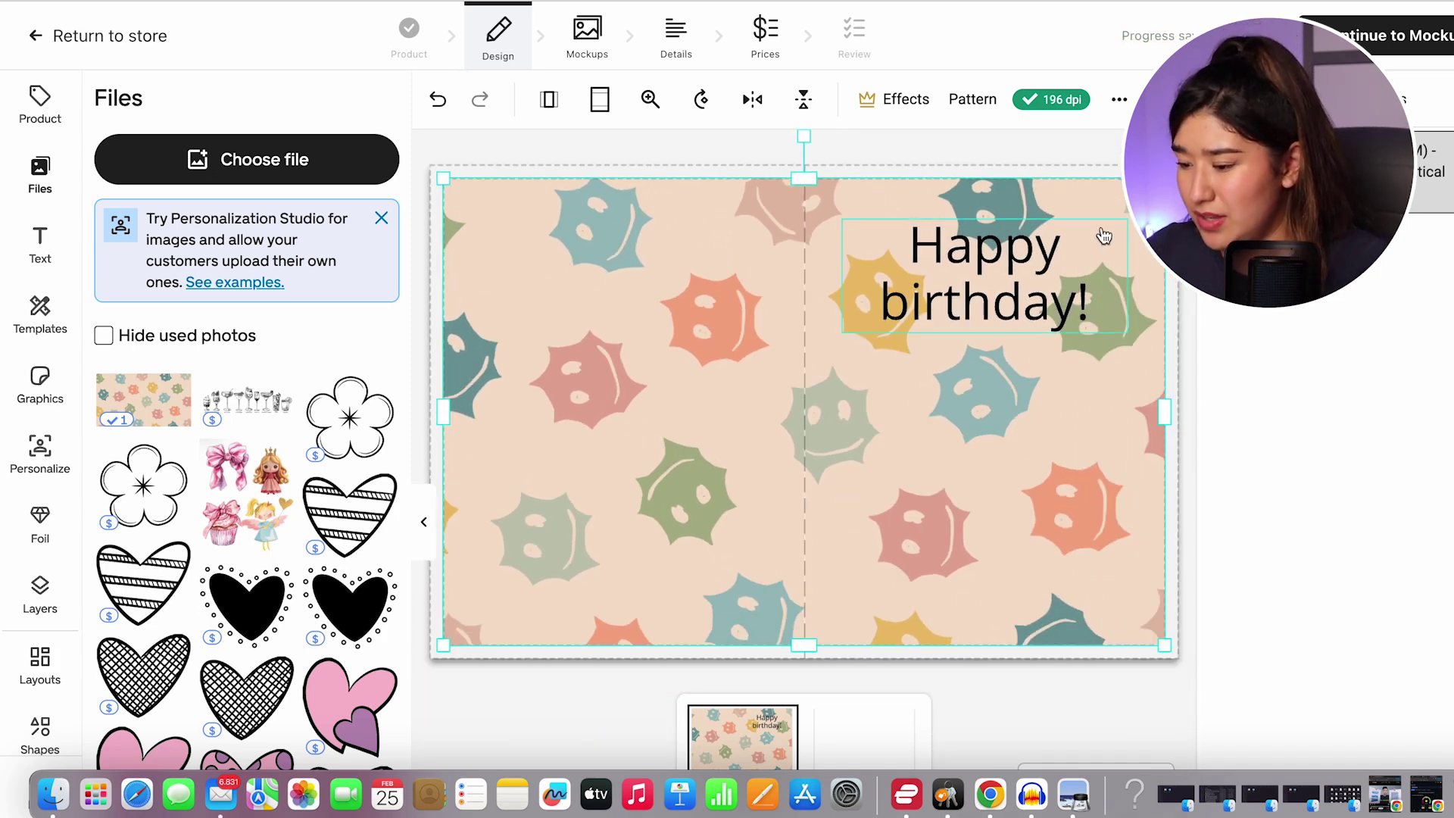
pyautogui.click(1186, 199)
# Step: Change the font of the "Happy birthday!" text to Arista 2.0
pyautogui.click(1069, 280)
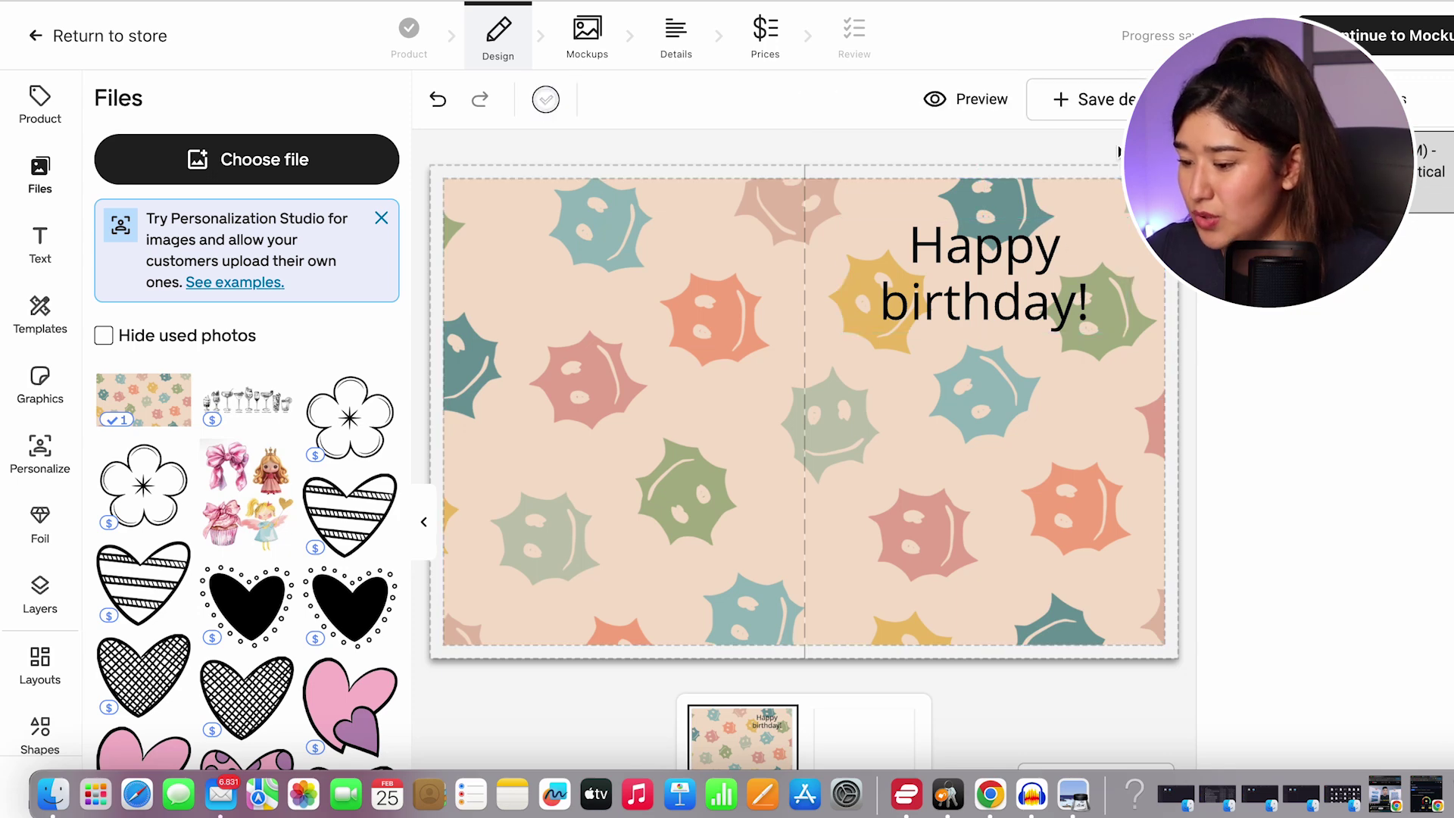
pyautogui.doubleClick(1050, 238)
pyautogui.moveTo(1089, 312); pyautogui.dragTo(911, 235)
pyautogui.click(681, 98)
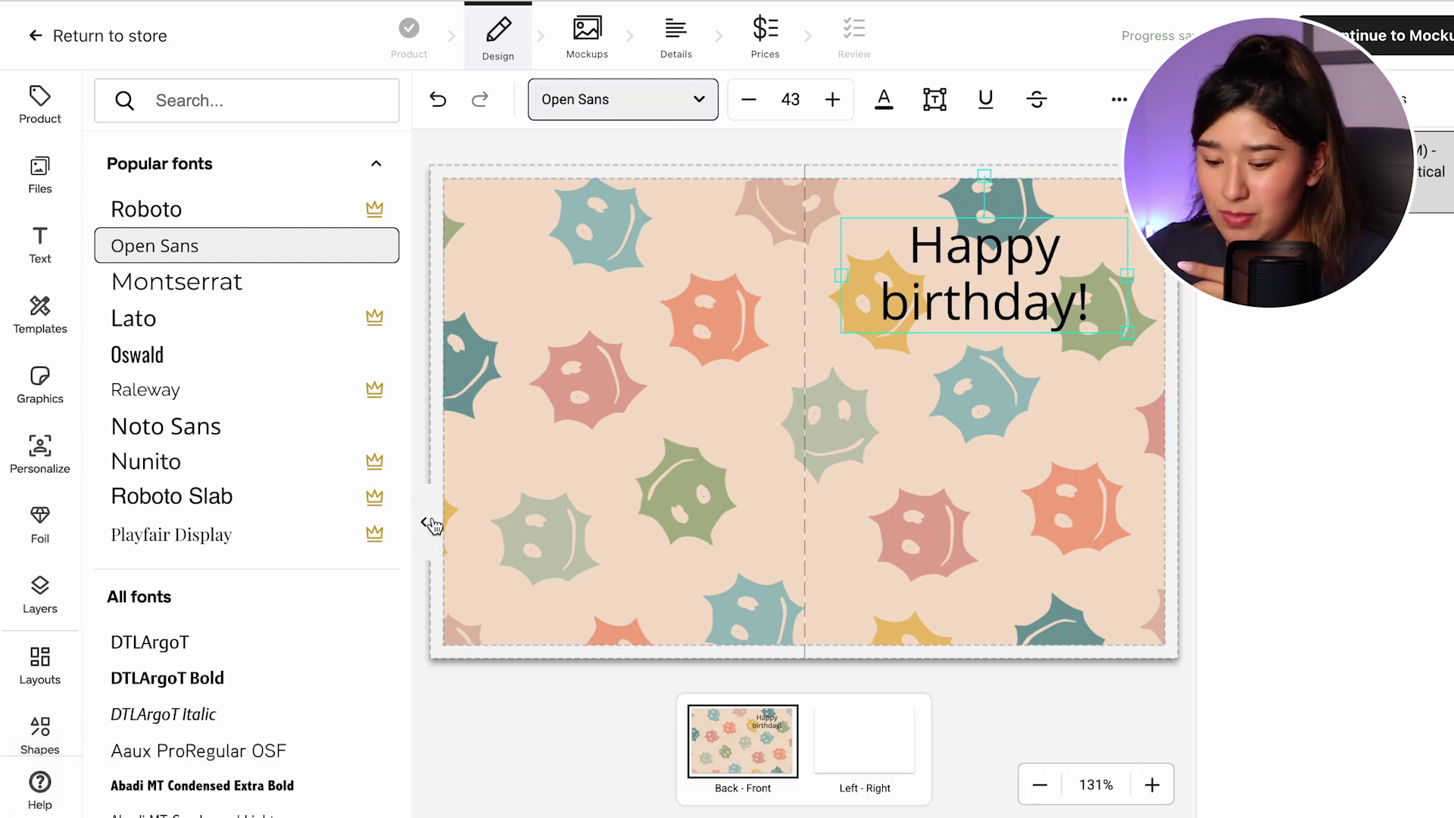
pyautogui.scroll(-7, 260, 542)
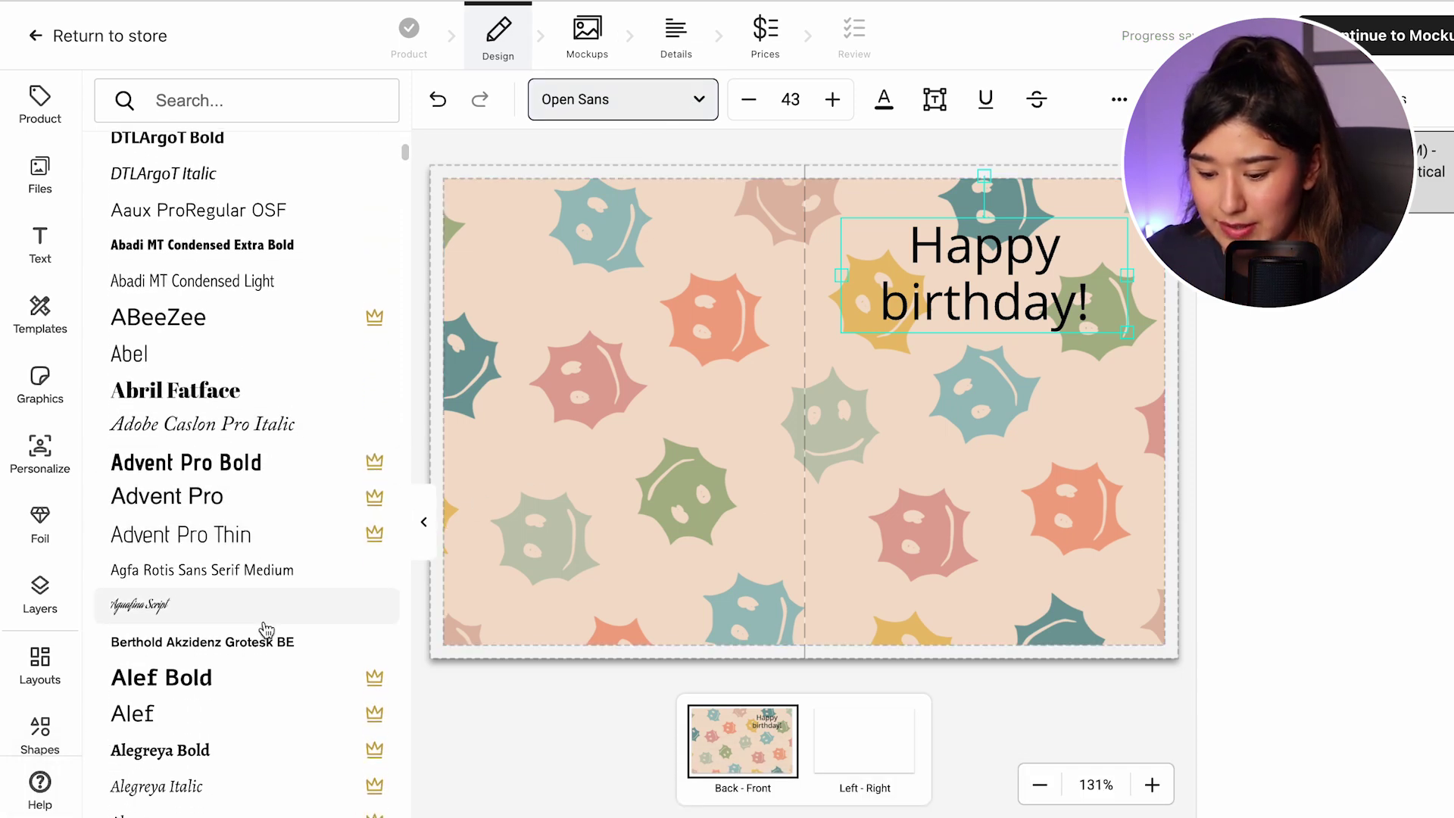
pyautogui.scroll(-6, 239, 674)
pyautogui.scroll(-6, 241, 674)
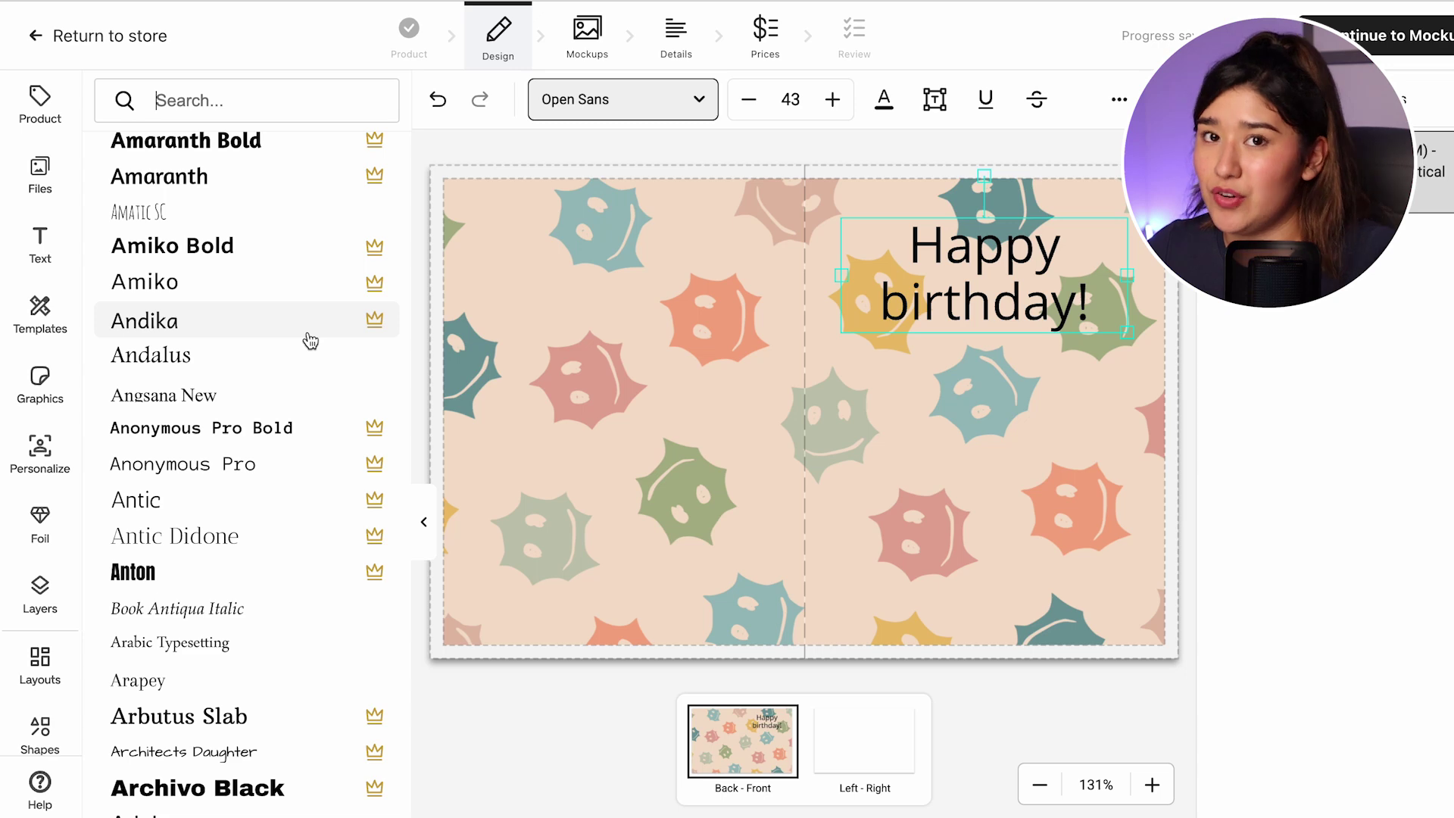
pyautogui.scroll(1, 263, 385)
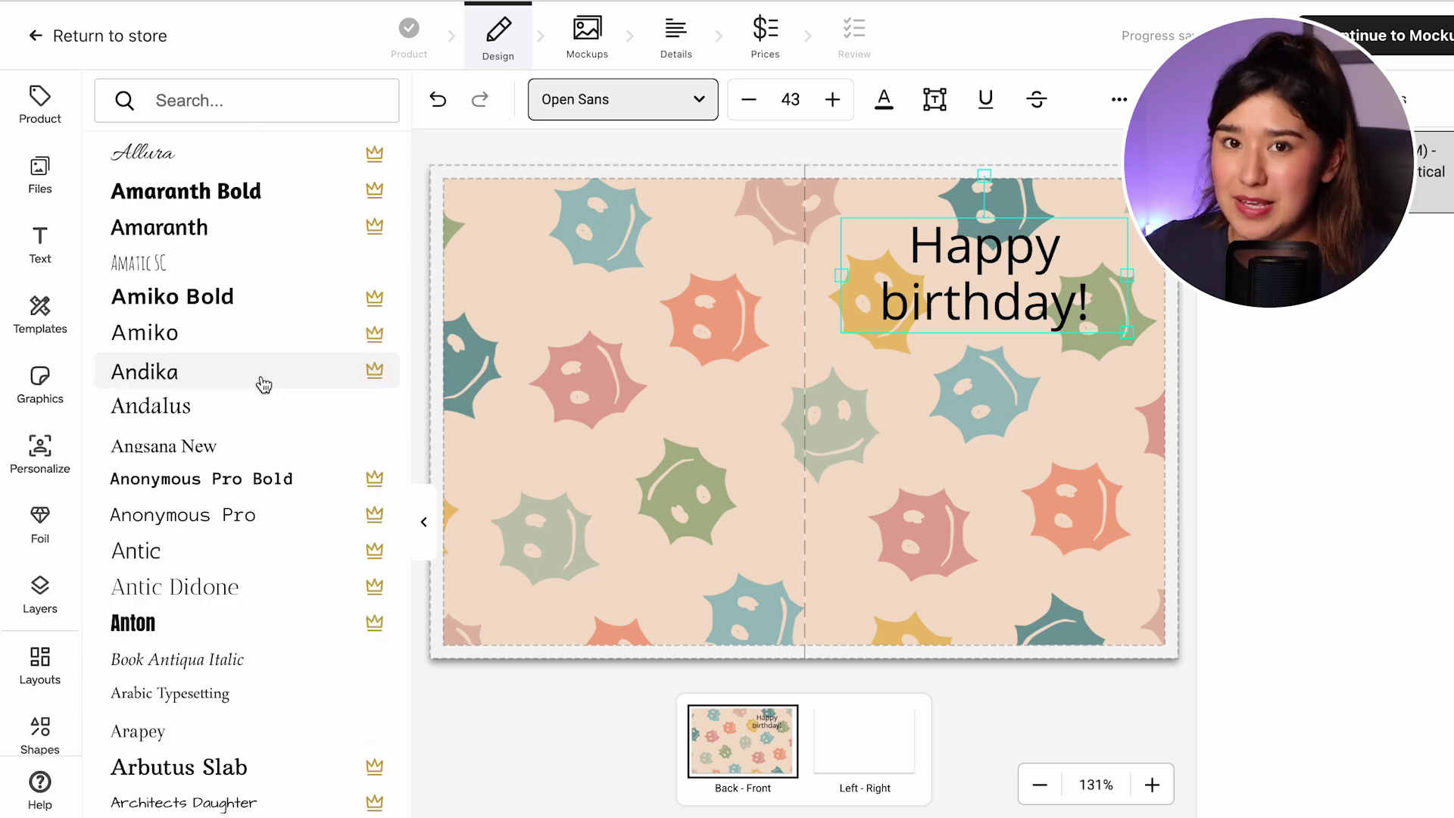
pyautogui.scroll(-10, 263, 385)
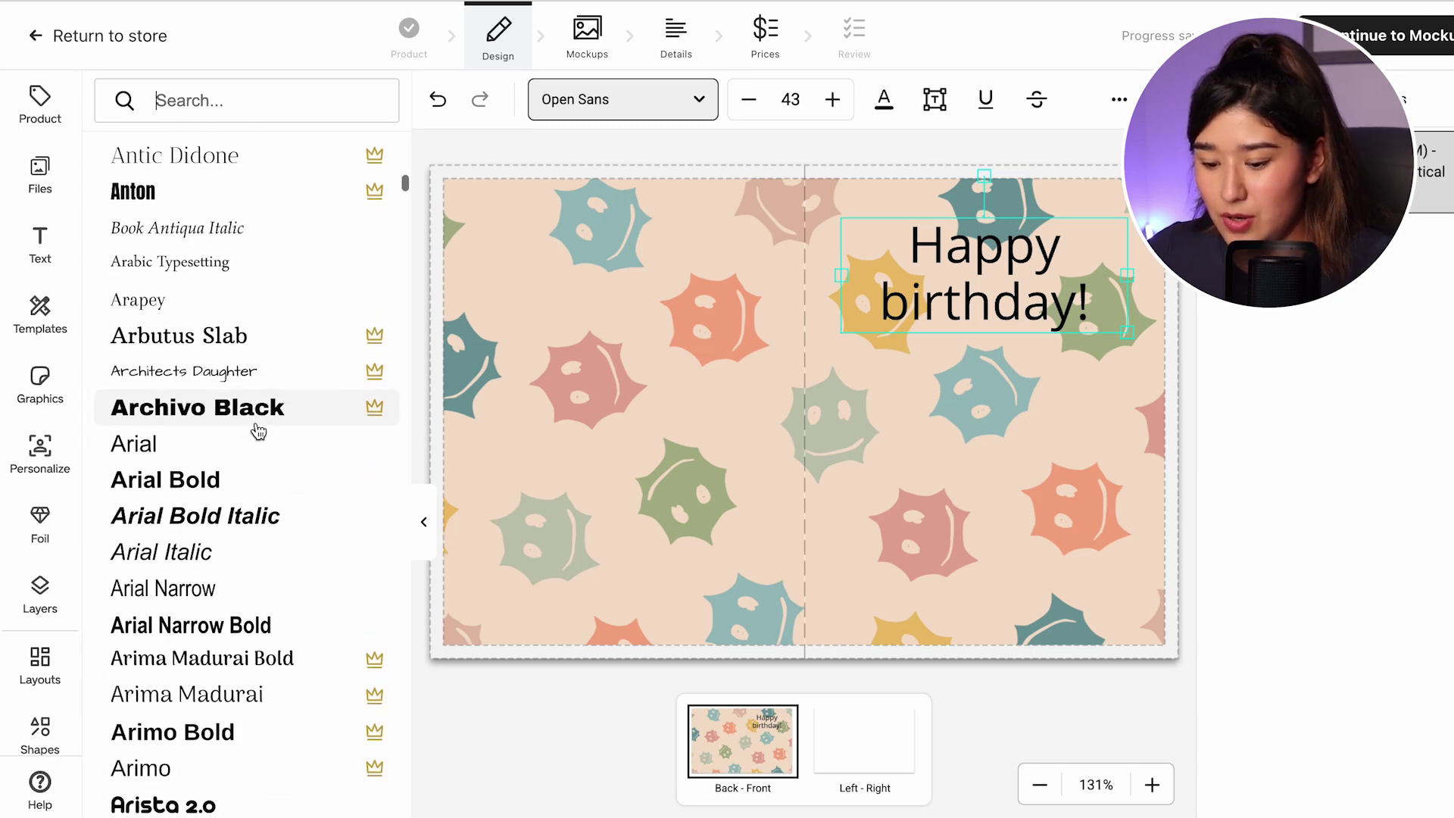
pyautogui.click(258, 555)
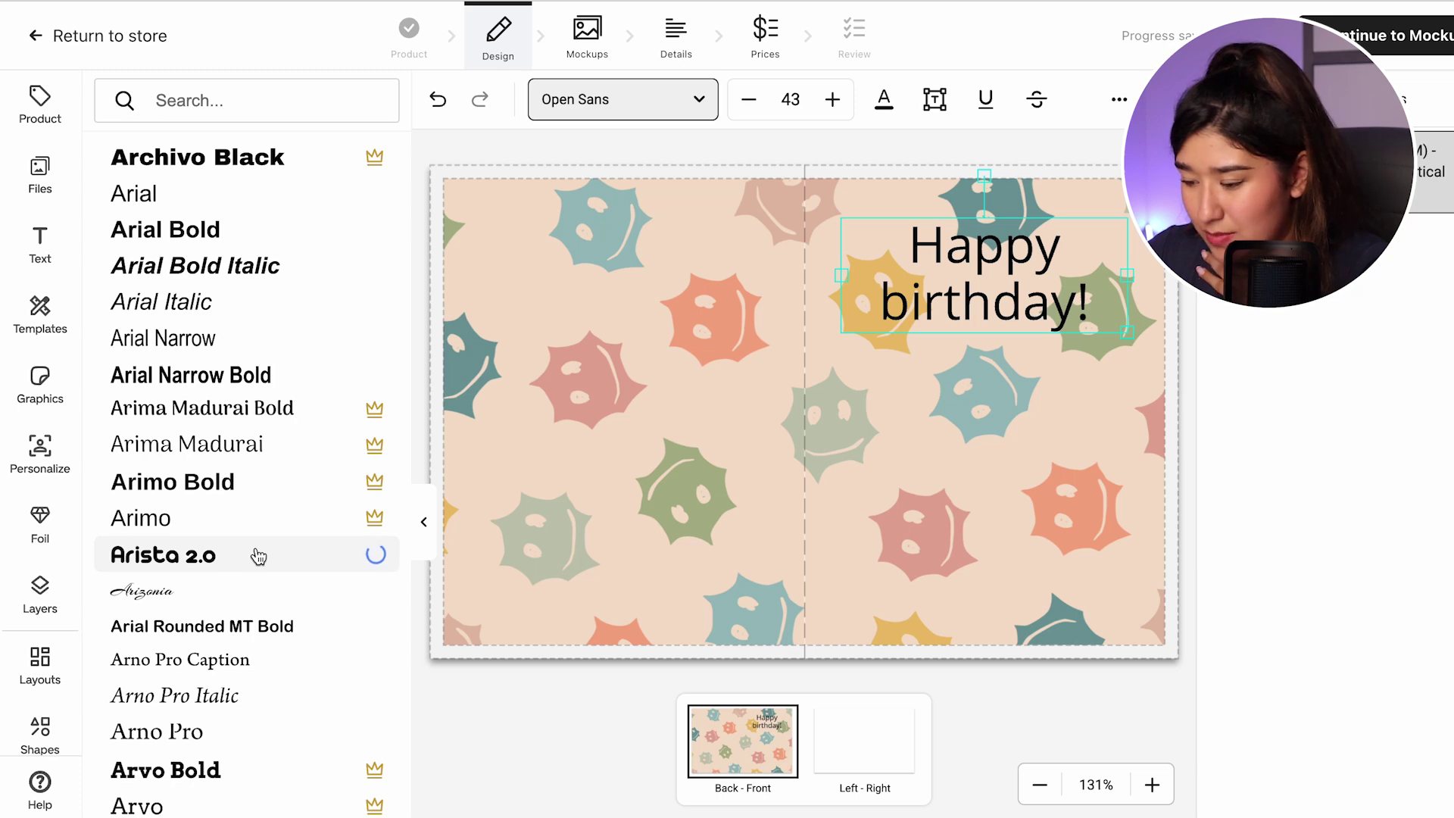
pyautogui.scroll(-1, 258, 555)
pyautogui.click(1030, 155)
# Step: Enlarge the "Happy birthday!" text to about size 59 and position it across the top of the front panel
pyautogui.click(1009, 291)
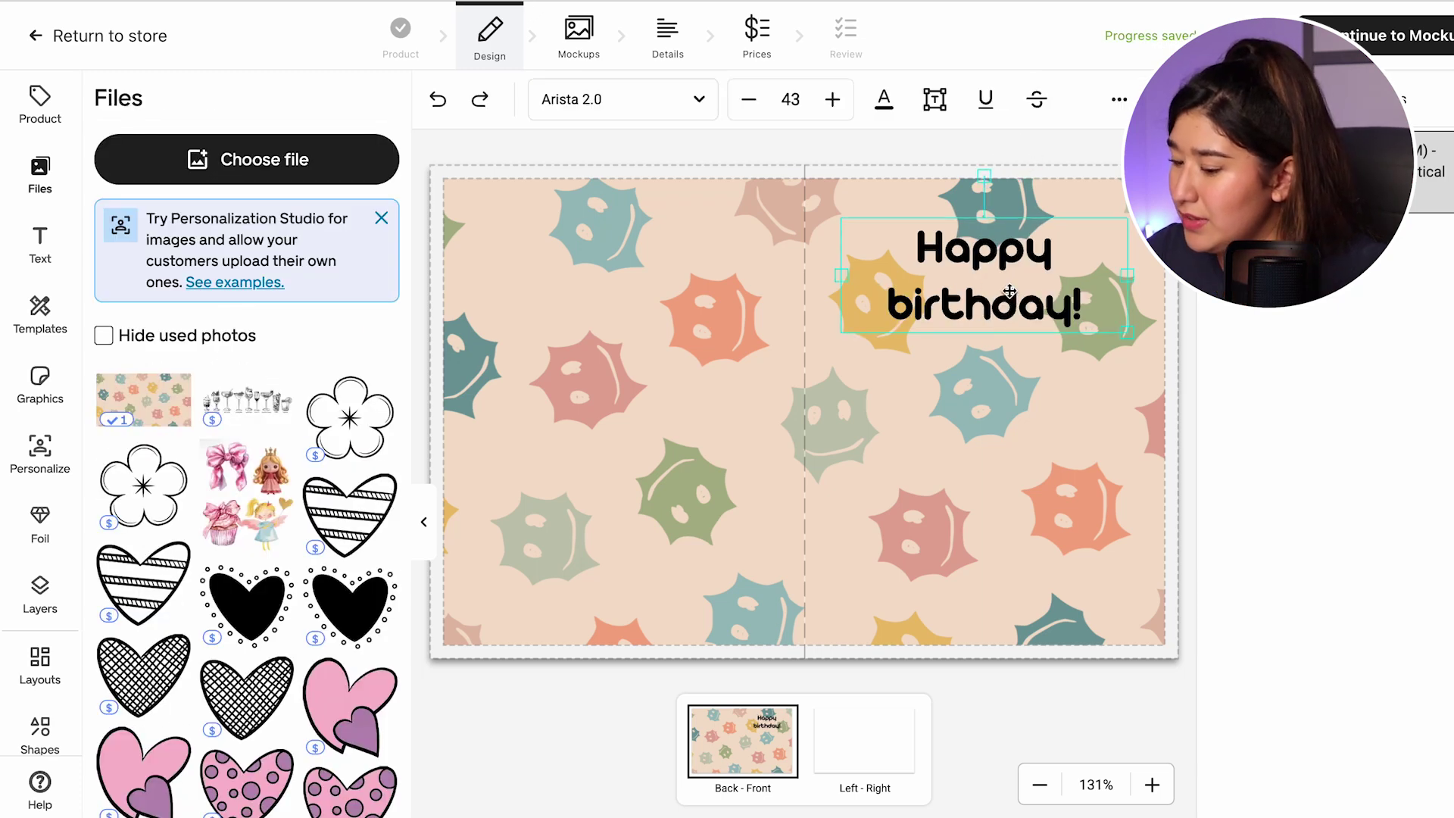
pyautogui.moveTo(1127, 274); pyautogui.dragTo(1091, 278)
pyautogui.moveTo(1091, 330); pyautogui.dragTo(1142, 375)
pyautogui.hotkey('ctrl', 'z')
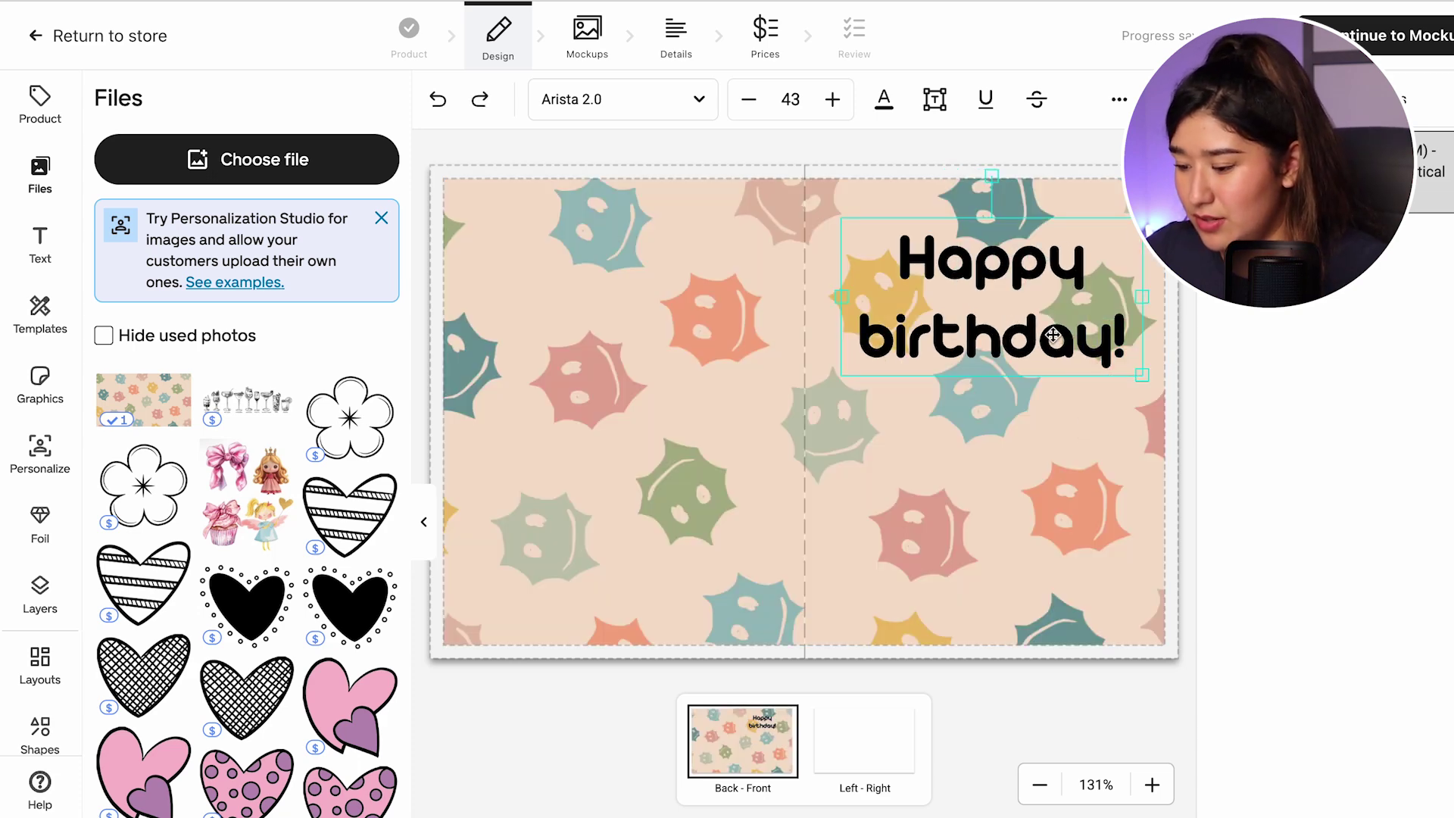
pyautogui.moveTo(1045, 300); pyautogui.dragTo(1034, 269)
pyautogui.moveTo(1130, 340); pyautogui.dragTo(1146, 346)
# Step: Reduce the line spacing and slightly tighten the letter spacing of the "Happy birthday!" text
pyautogui.click(1119, 99)
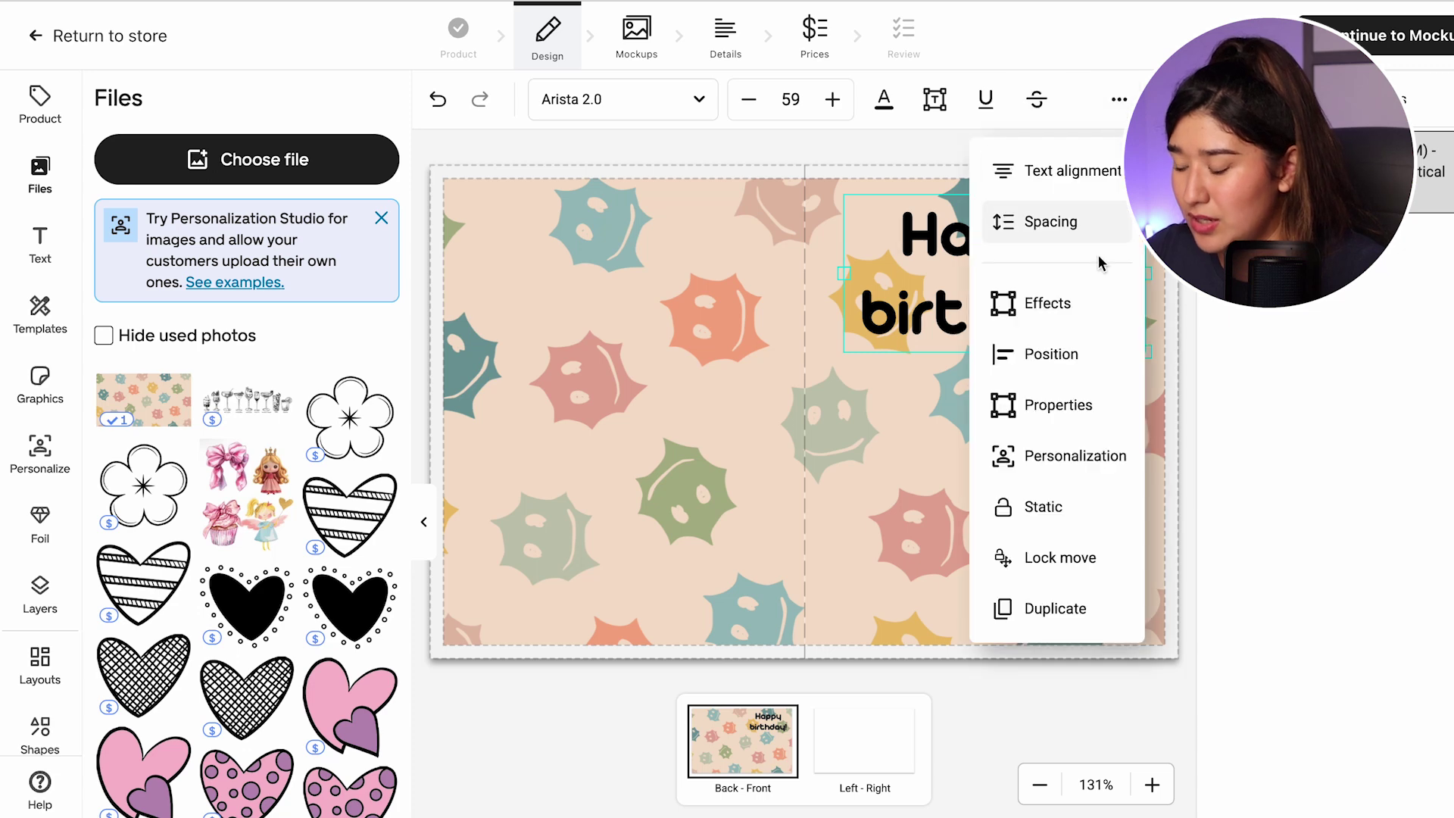
pyautogui.click(1041, 222)
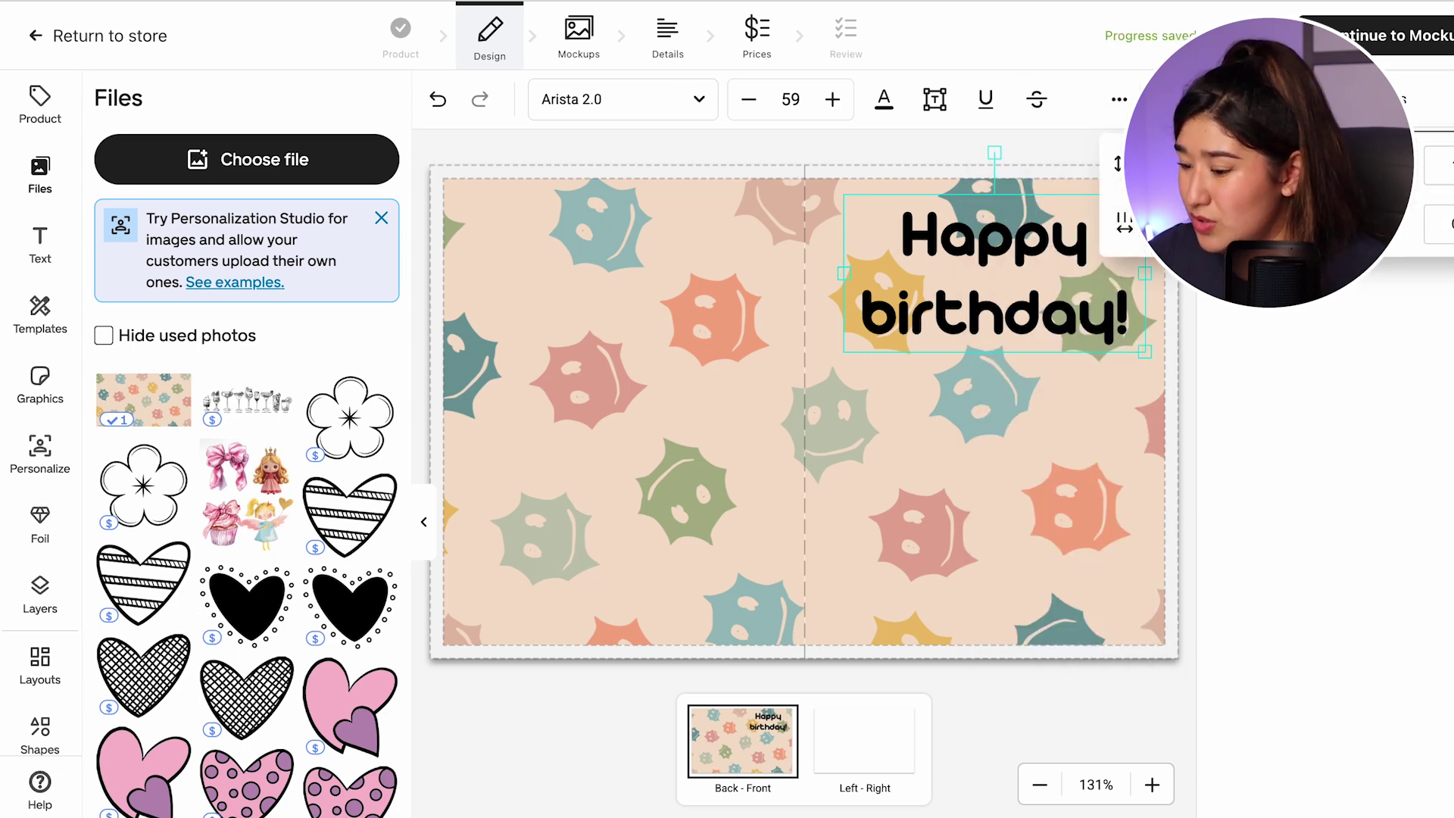
pyautogui.moveTo(1280, 224)
pyautogui.mouseDown()
pyautogui.moveTo(1253, 224)
pyautogui.moveTo(1273, 224)
pyautogui.mouseUp()
pyautogui.moveTo(1279, 165); pyautogui.dragTo(1256, 164)
pyautogui.click(1035, 171)
# Step: Recolor the whole "Happy birthday!" text dark blue, fine-tuned to the custom color #2F4D83
pyautogui.click(1052, 293)
pyautogui.doubleClick(1052, 292)
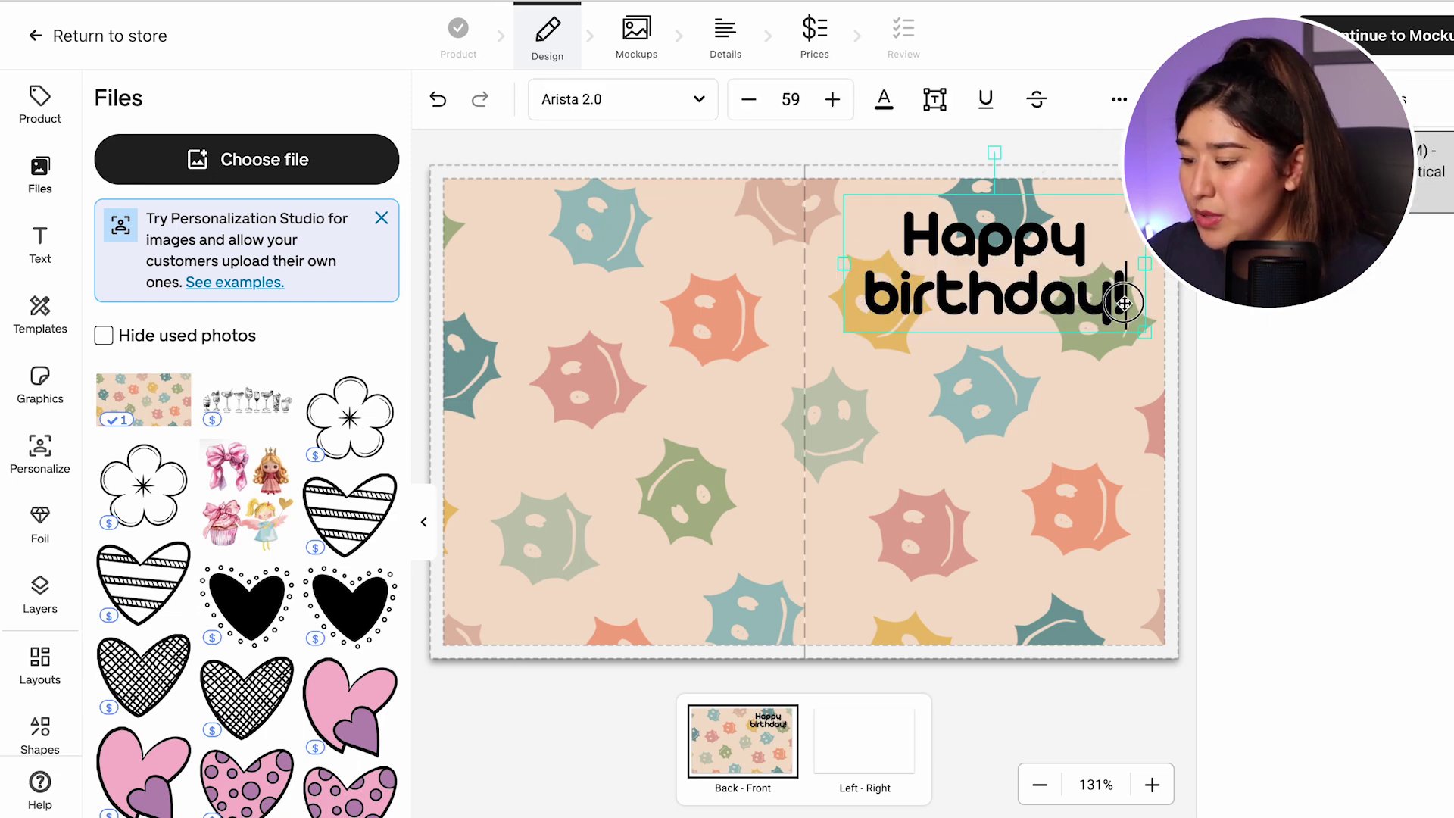
pyautogui.moveTo(1119, 302); pyautogui.dragTo(909, 240)
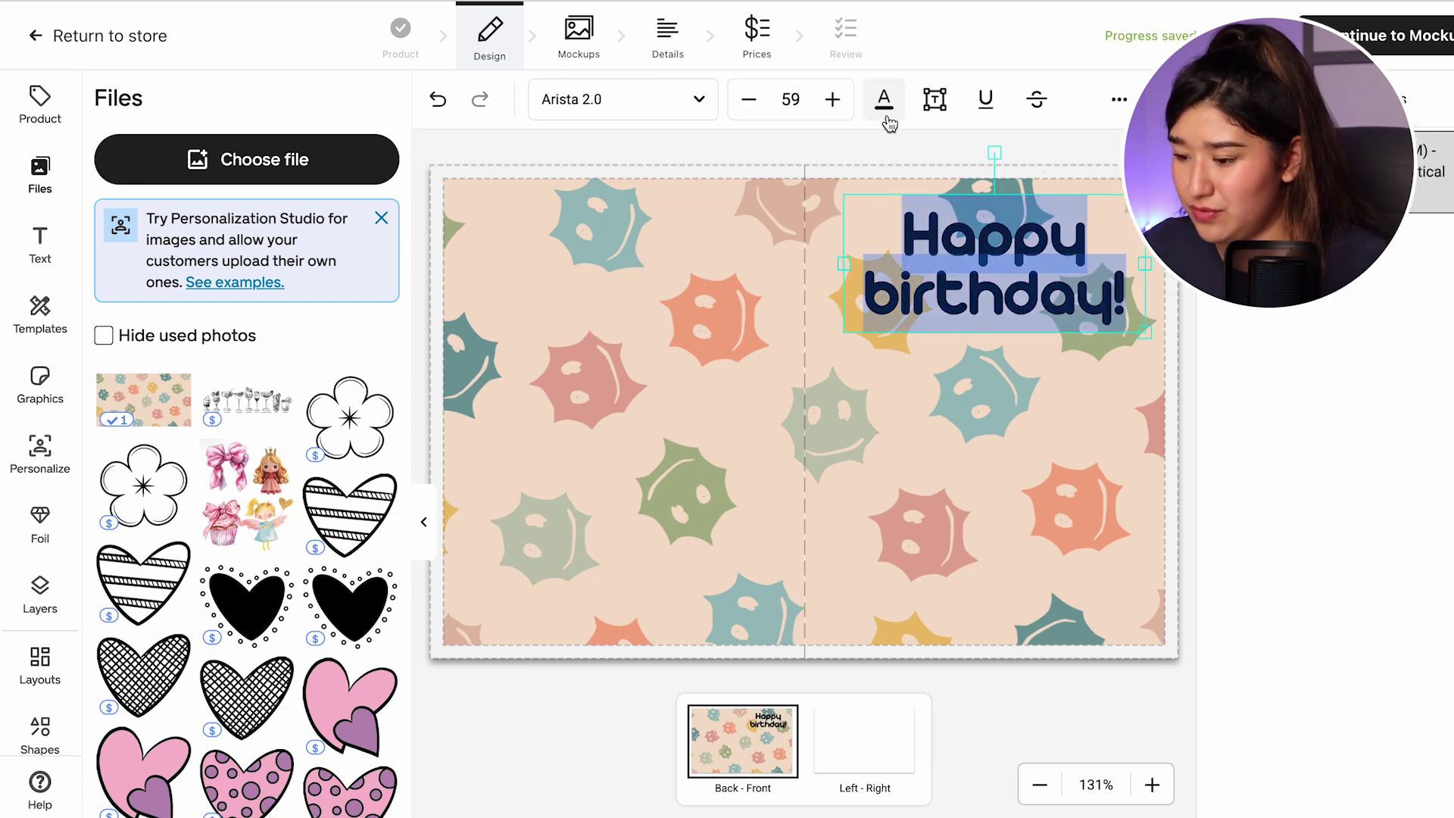
pyautogui.click(884, 99)
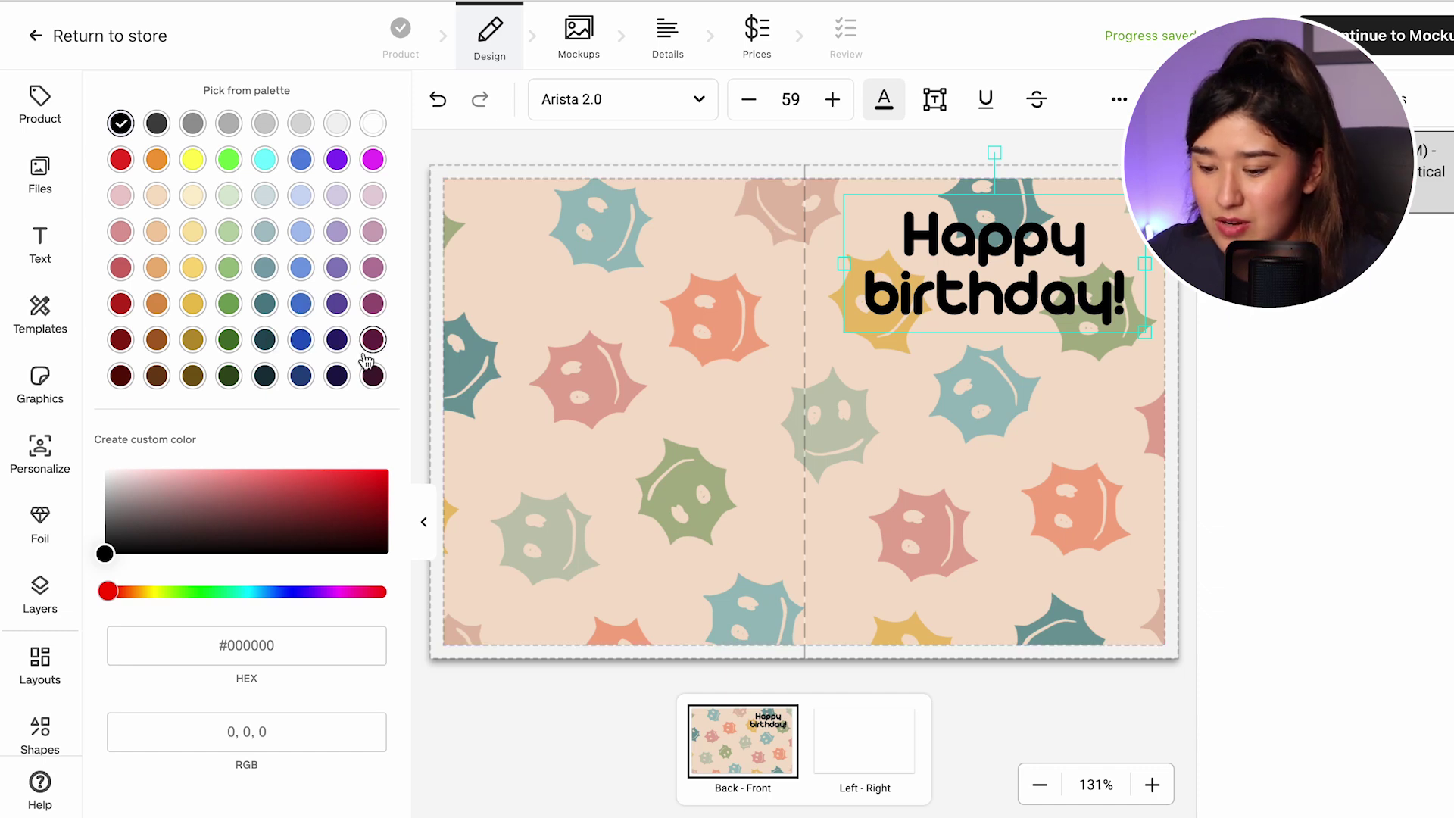
pyautogui.click(301, 375)
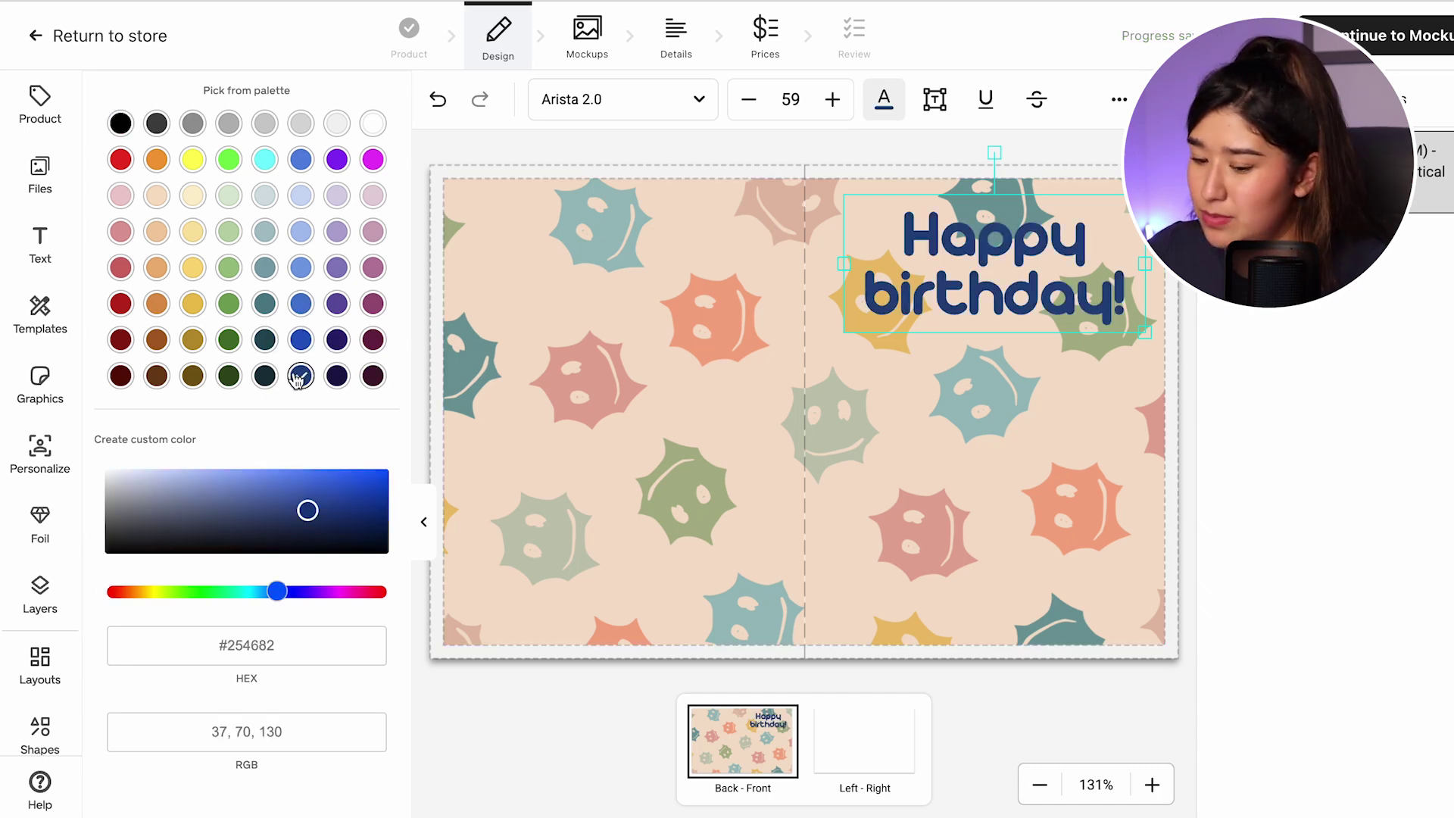
pyautogui.moveTo(306, 517)
pyautogui.mouseDown()
pyautogui.moveTo(302, 497)
pyautogui.moveTo(327, 509)
pyautogui.moveTo(288, 517)
pyautogui.mouseUp()
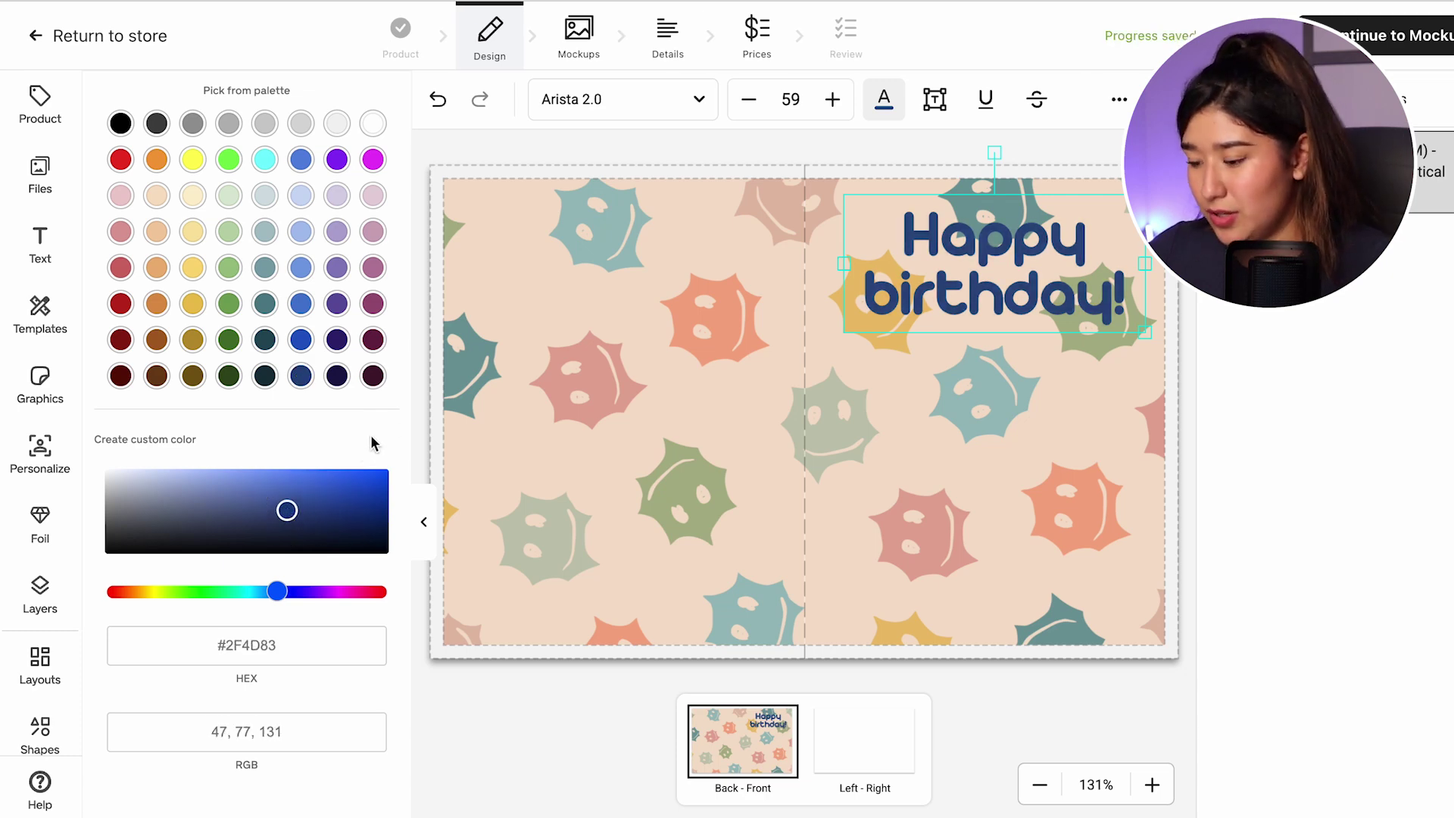
pyautogui.click(935, 404)
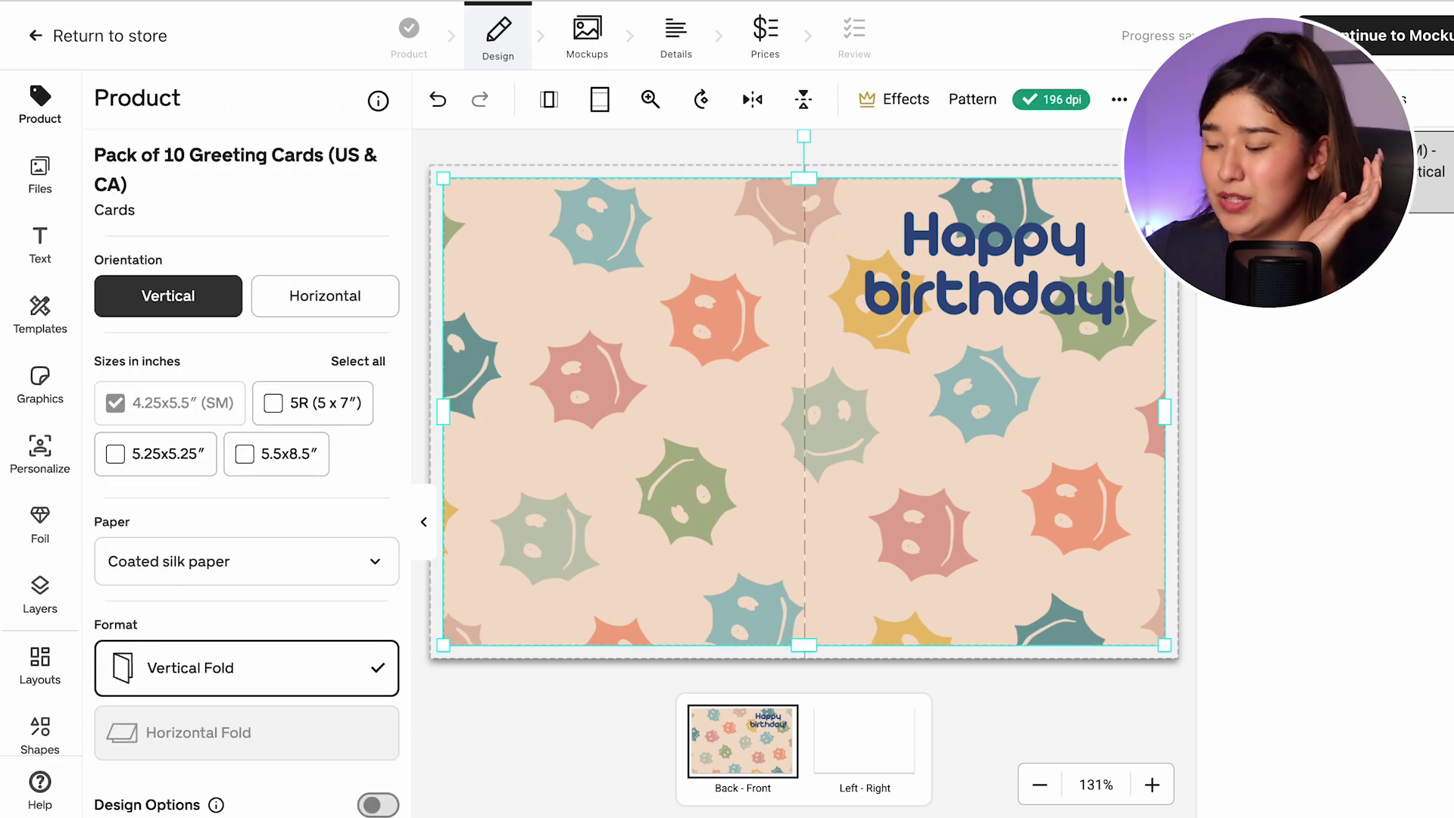
pyautogui.click(1004, 148)
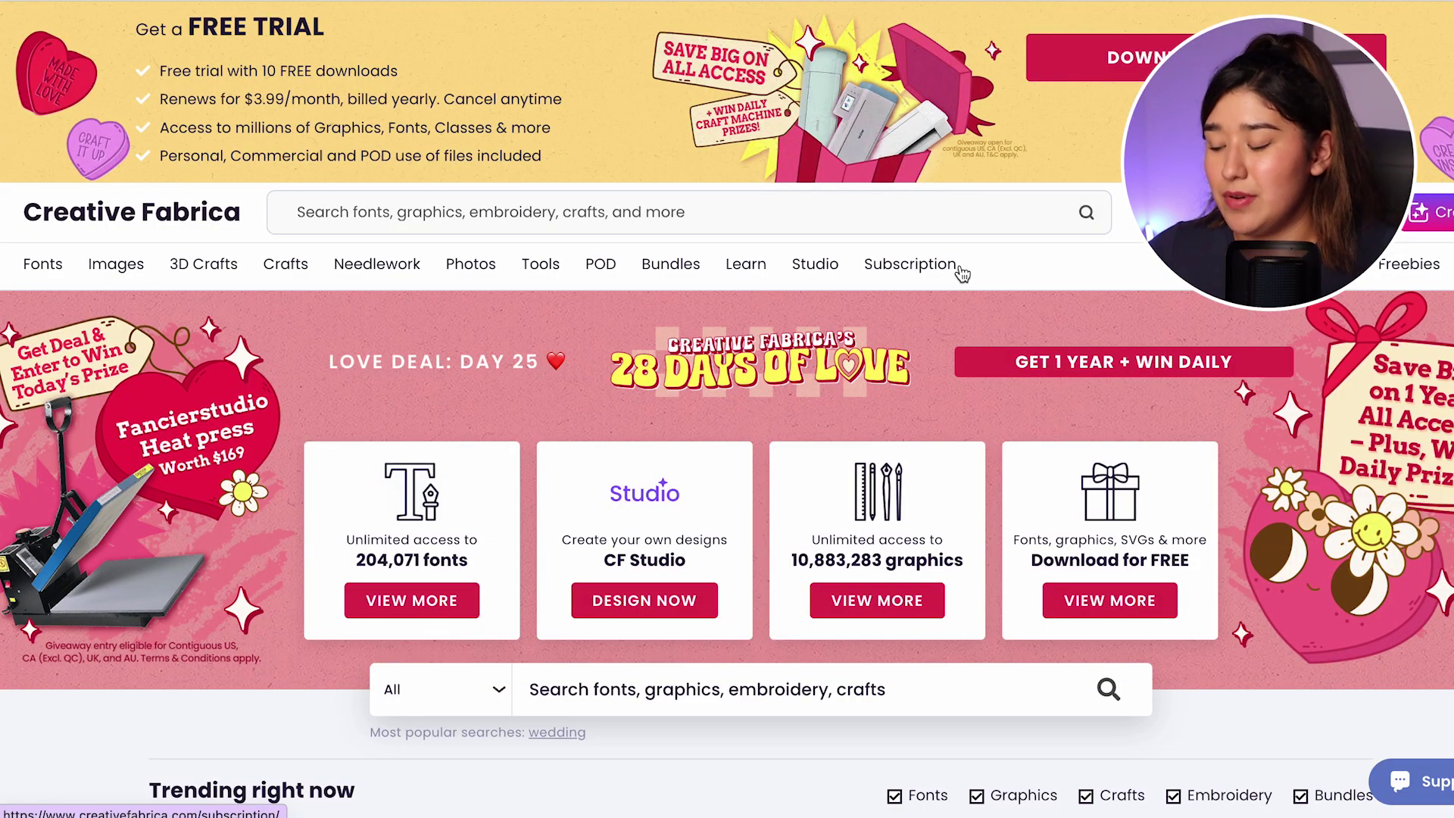
# Step: Search Creative Fabrica for cat designs and browse the graphics and clipart results for card artwork
pyautogui.scroll(-4, 957, 354)
pyautogui.scroll(4, 954, 347)
pyautogui.click(759, 215)
pyautogui.write('c')
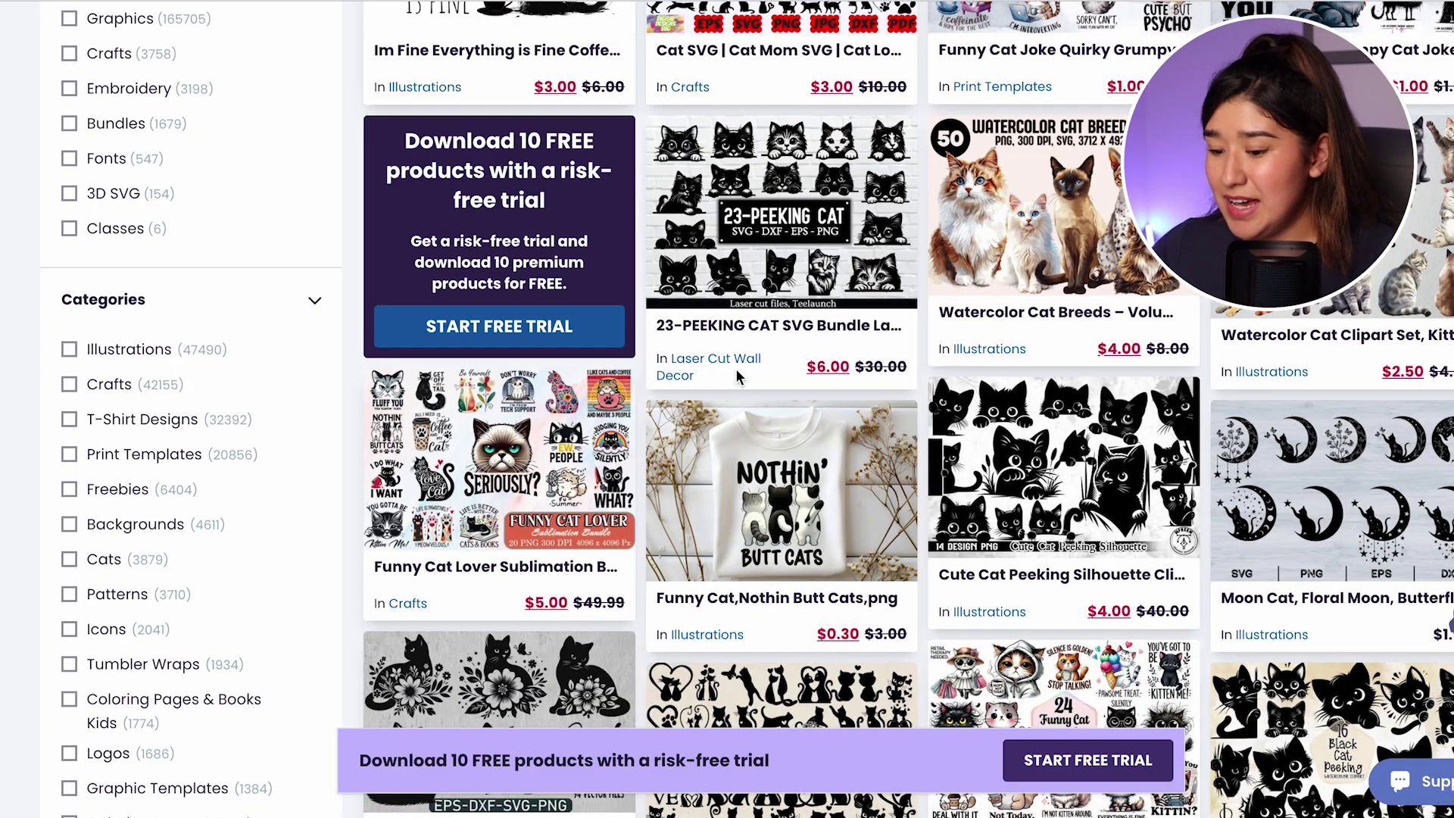
pyautogui.scroll(-6, 912, 421)
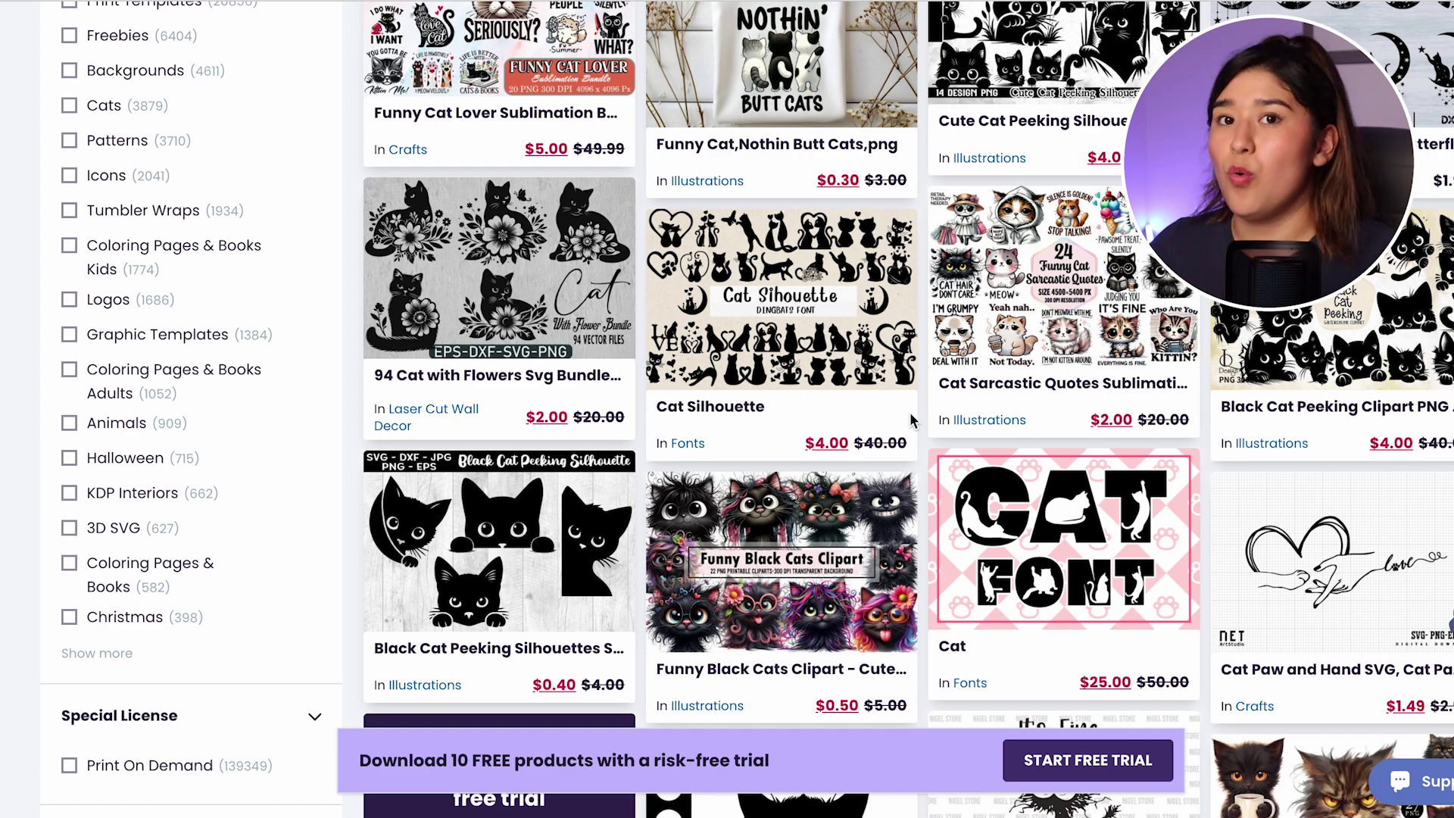
pyautogui.scroll(-10, 912, 421)
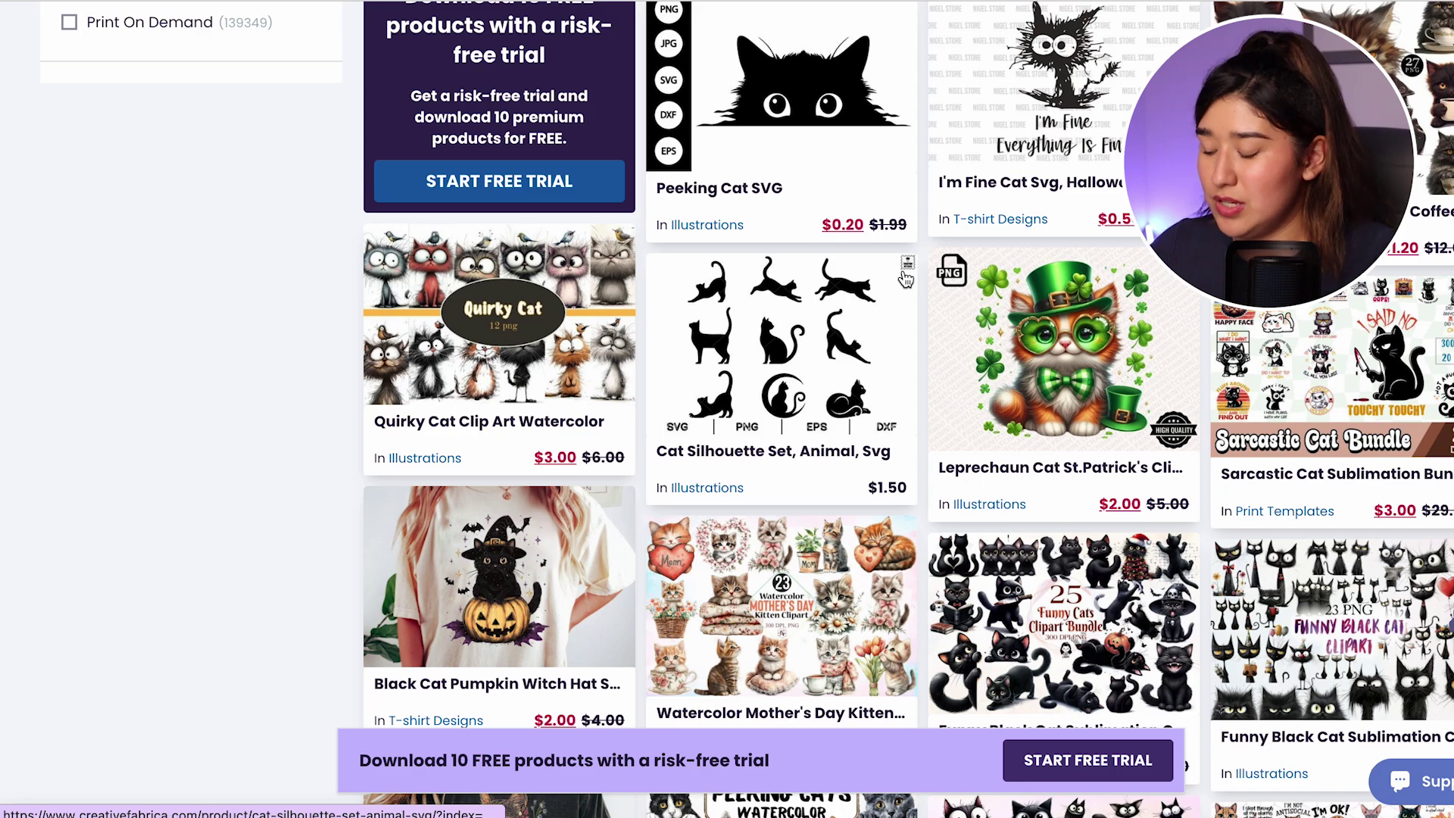
pyautogui.scroll(-9, 905, 279)
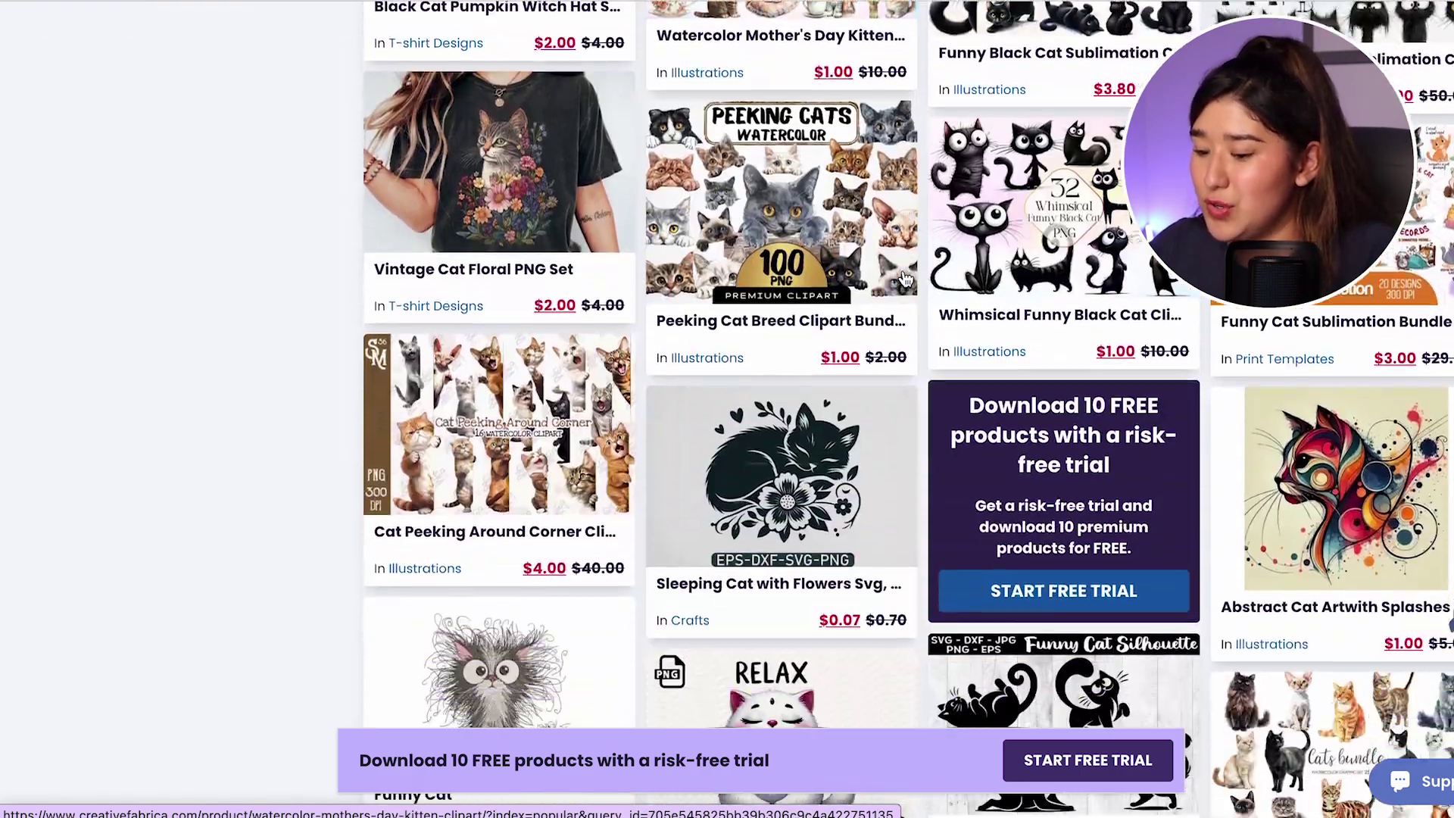
pyautogui.scroll(-3, 905, 279)
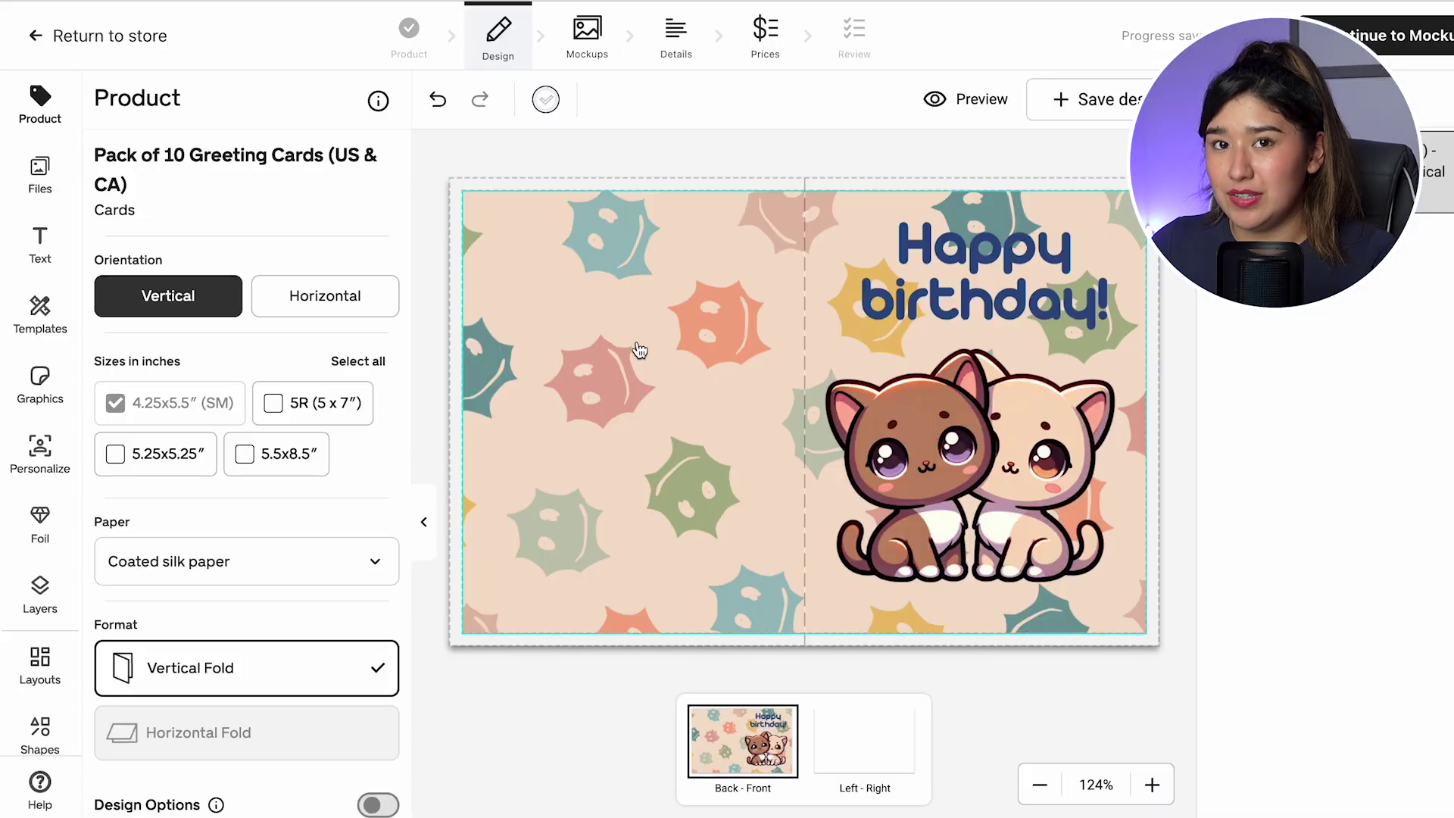
# Step: Open the personalization options and move on to the mockups, adding the front, full-spread and back images to the selection
pyautogui.click(39, 448)
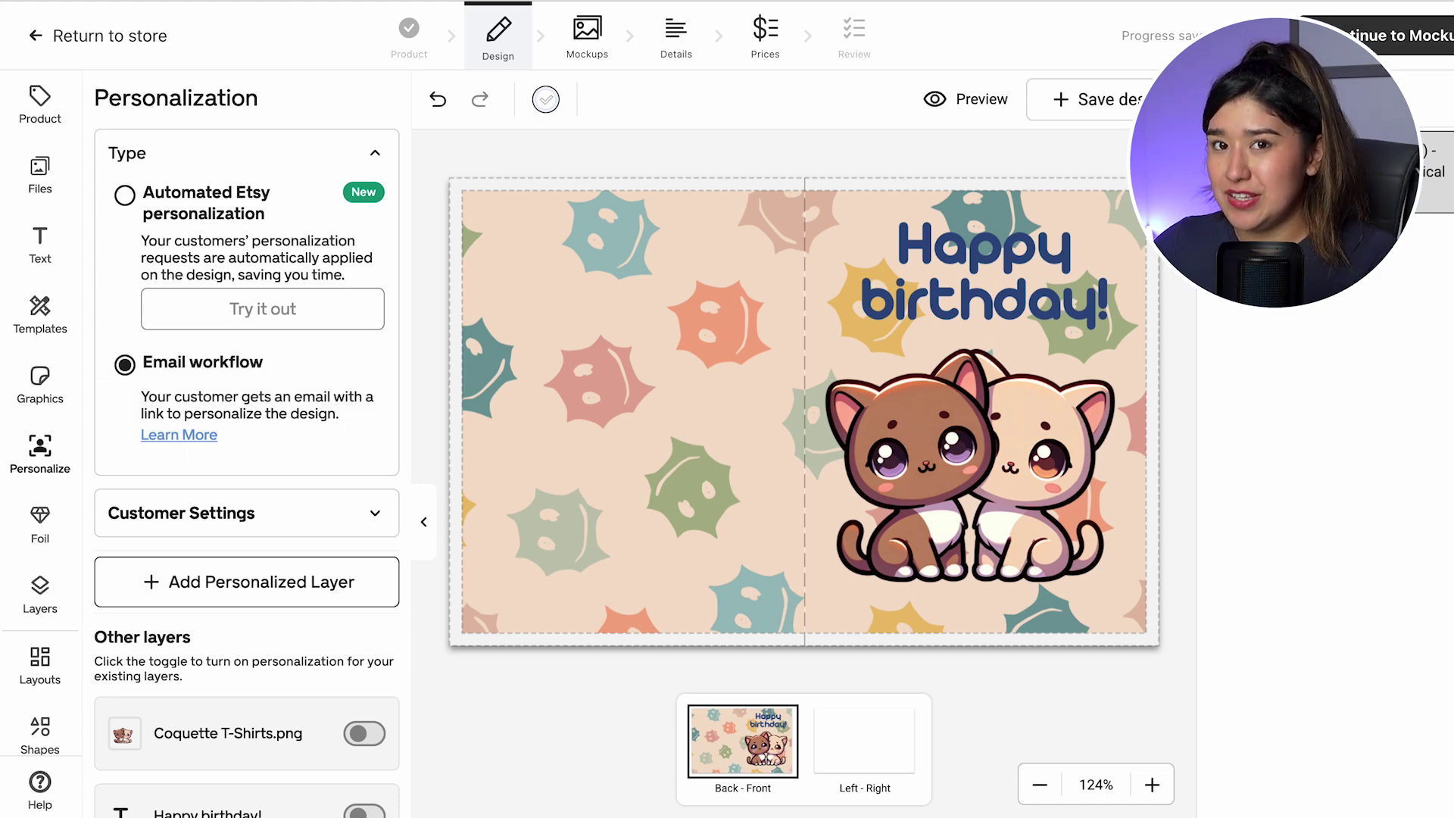
pyautogui.click(1380, 40)
pyautogui.click(413, 214)
pyautogui.click(665, 213)
pyautogui.click(917, 215)
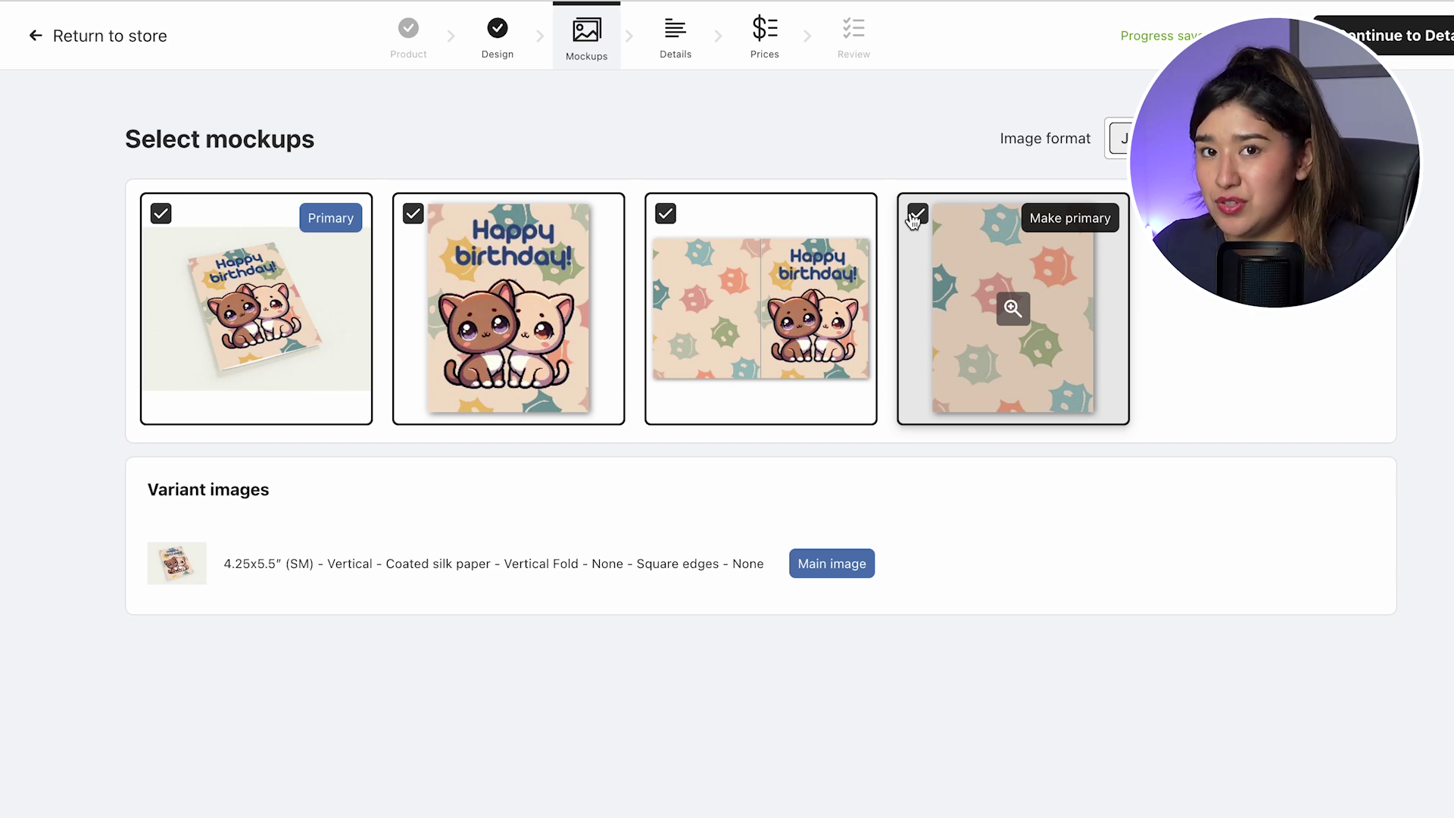
pyautogui.click(160, 213)
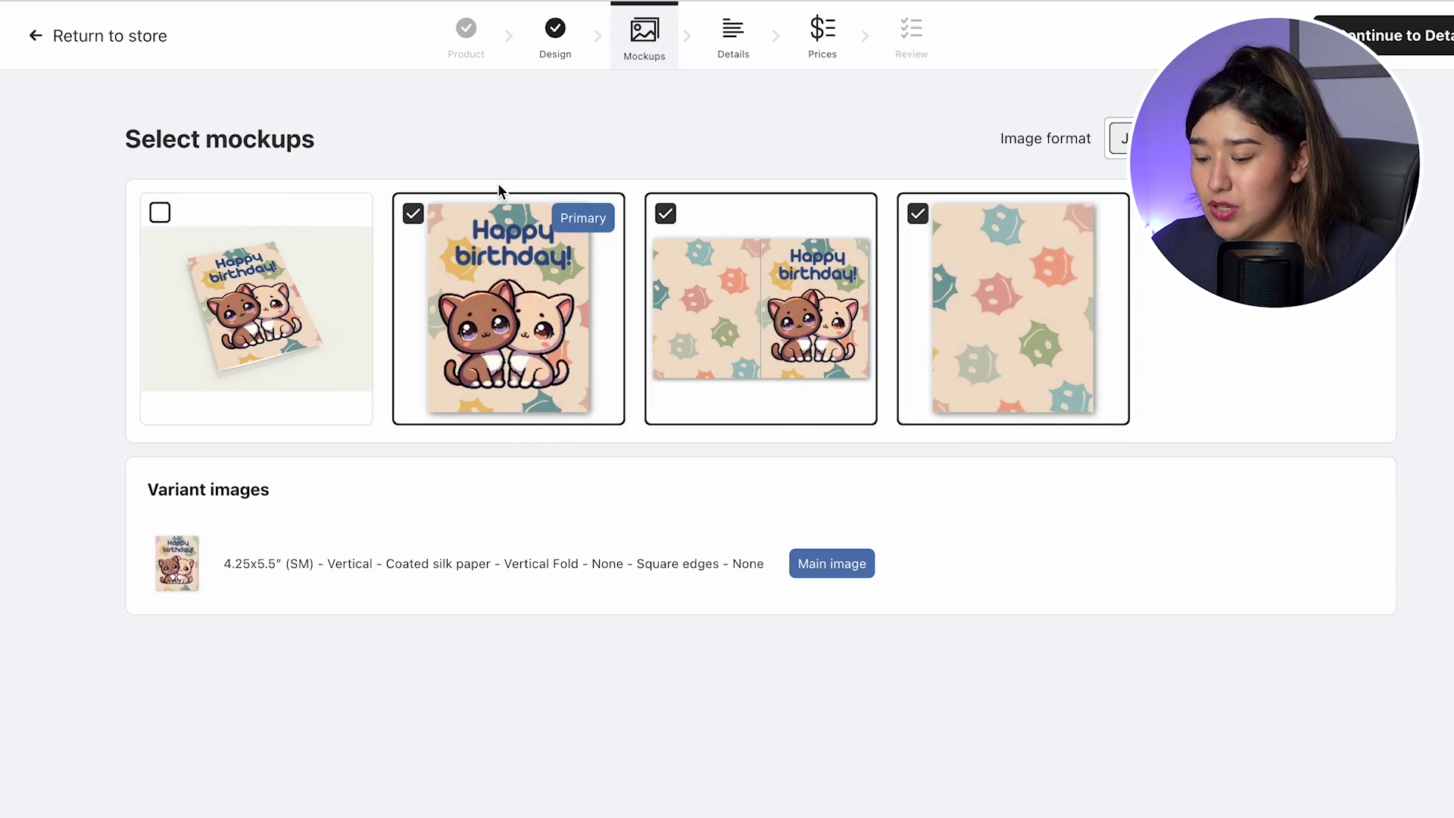
pyautogui.click(160, 213)
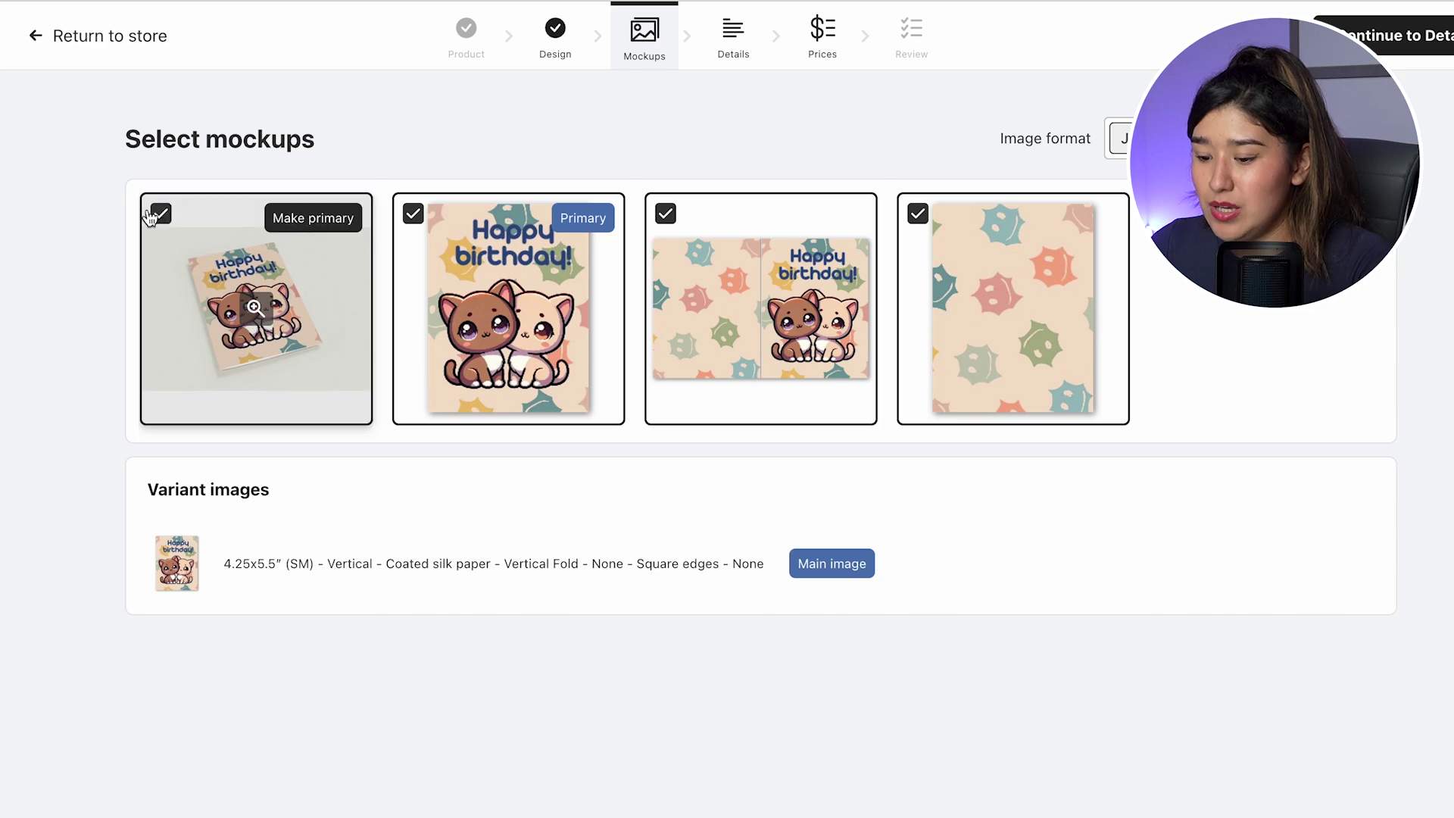
pyautogui.click(412, 212)
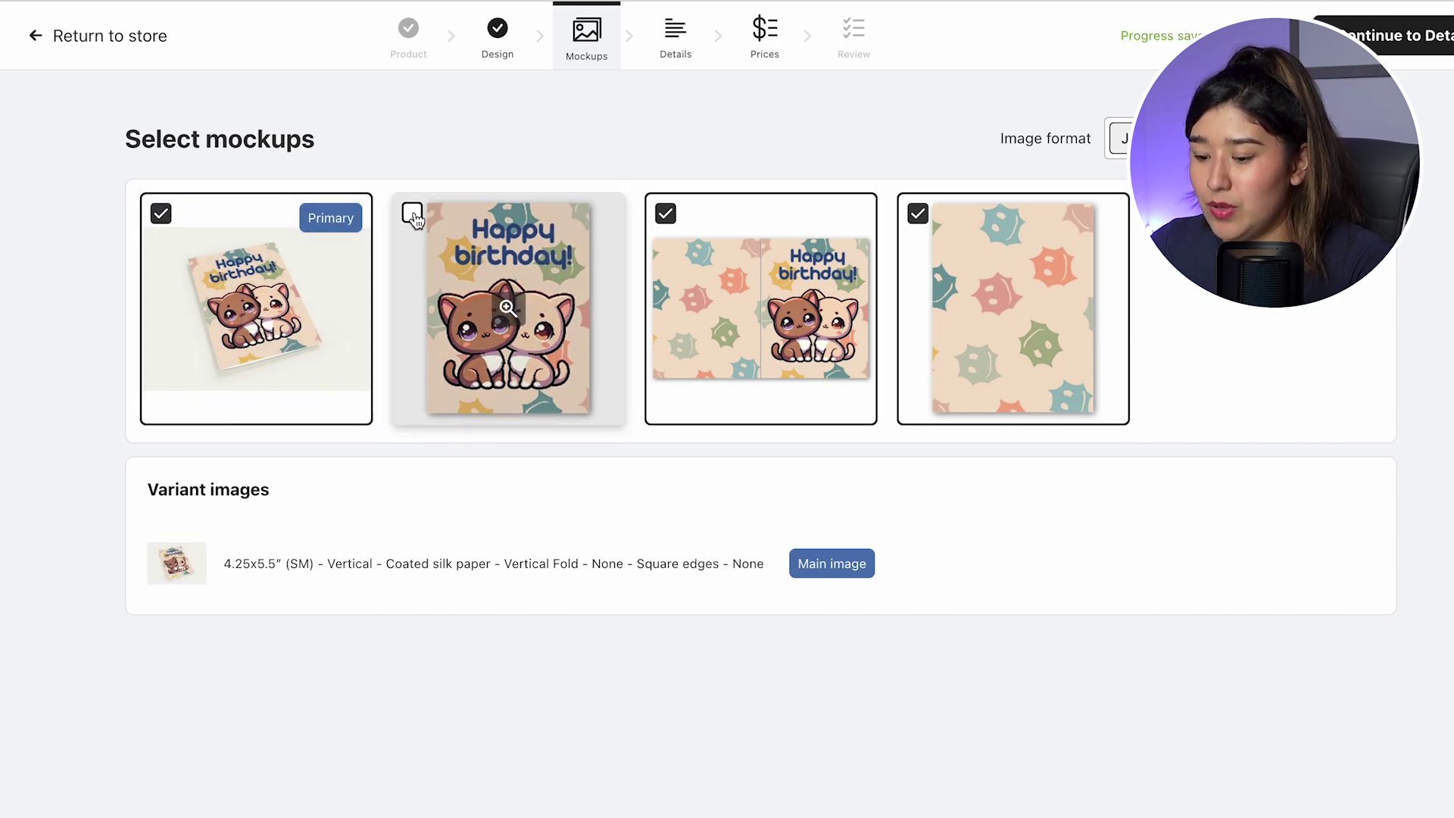
pyautogui.click(412, 213)
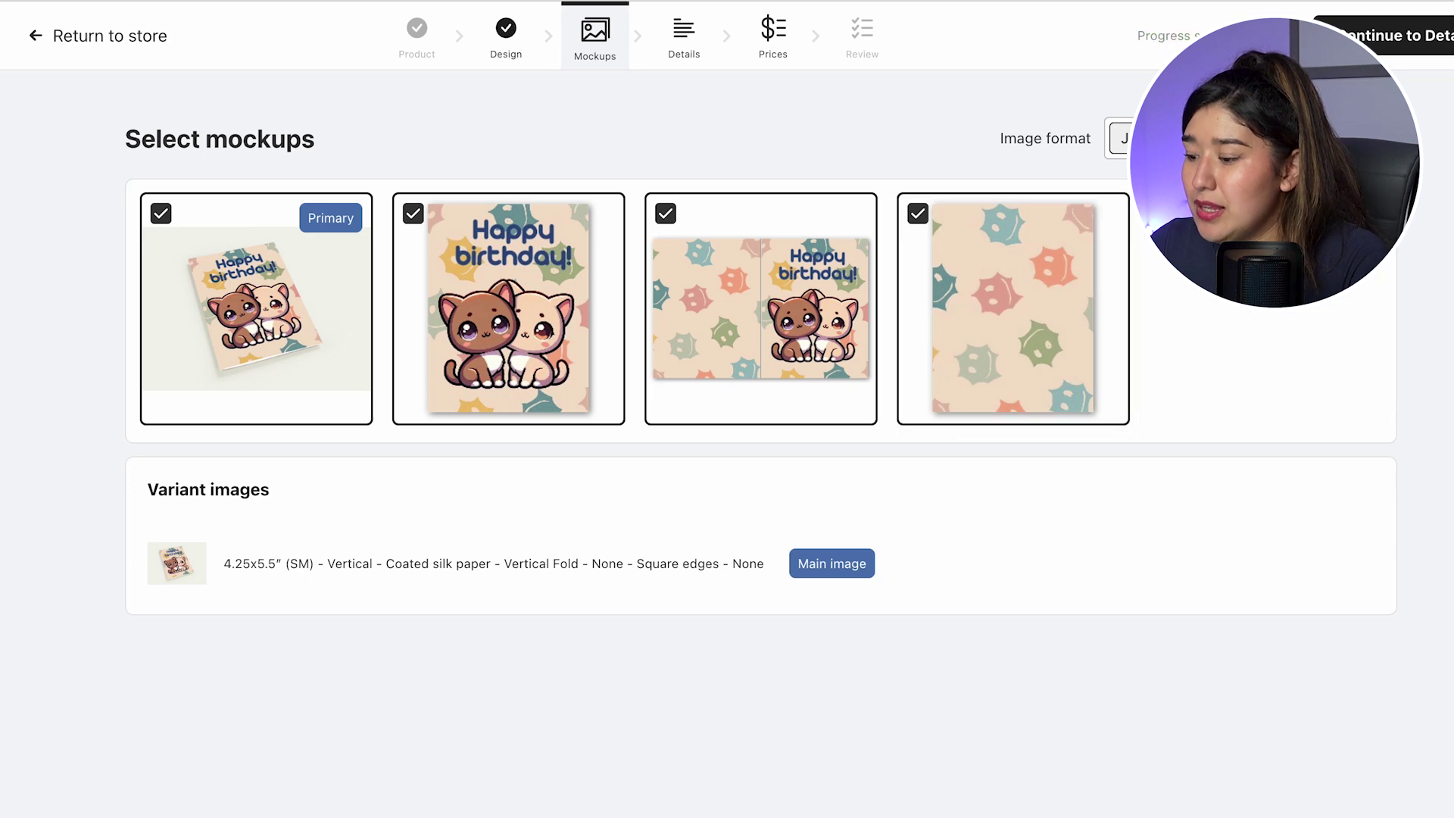
# Step: Continue to the product details and read through the default description
pyautogui.click(1372, 47)
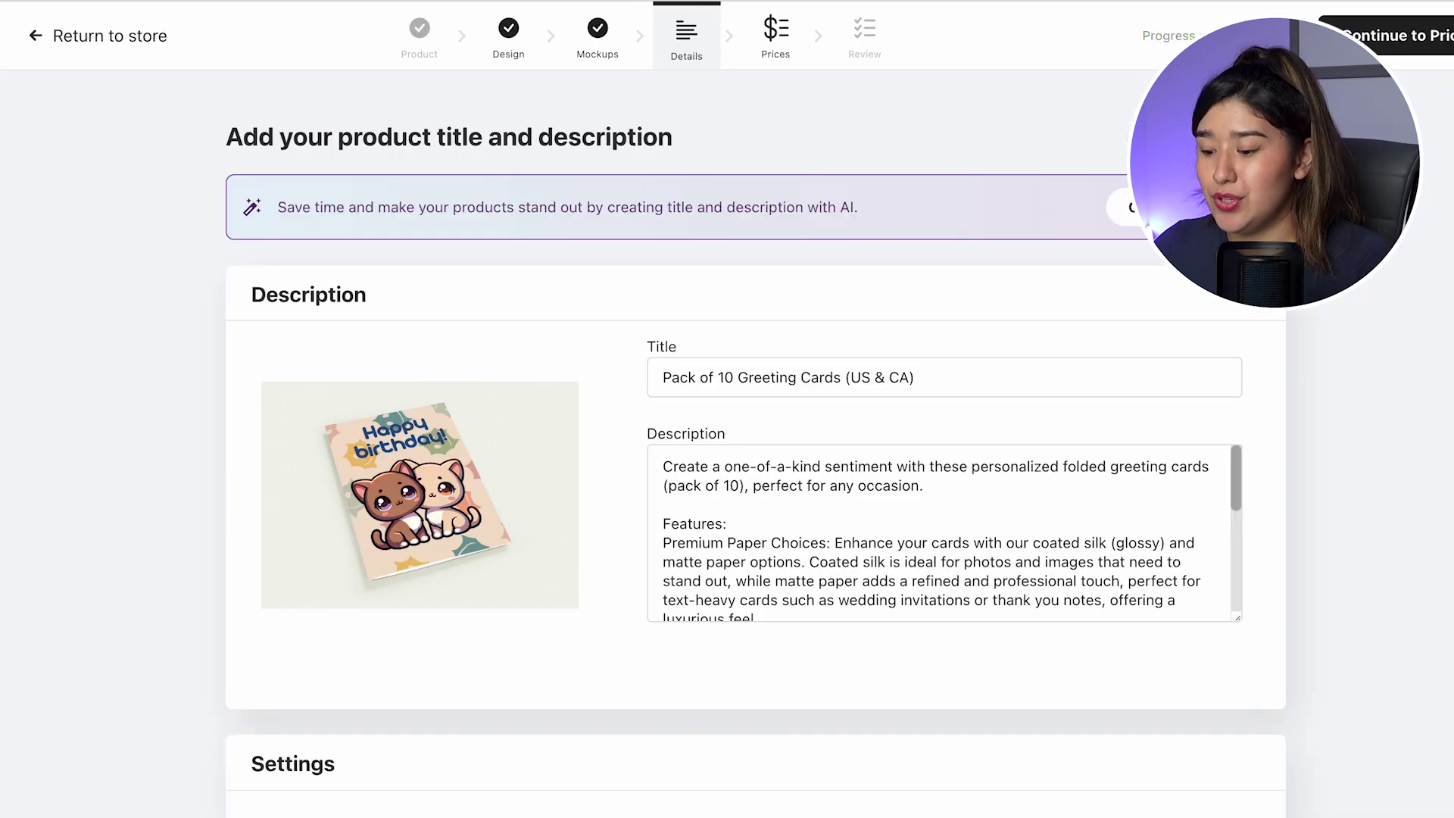
pyautogui.scroll(-1, 1116, 460)
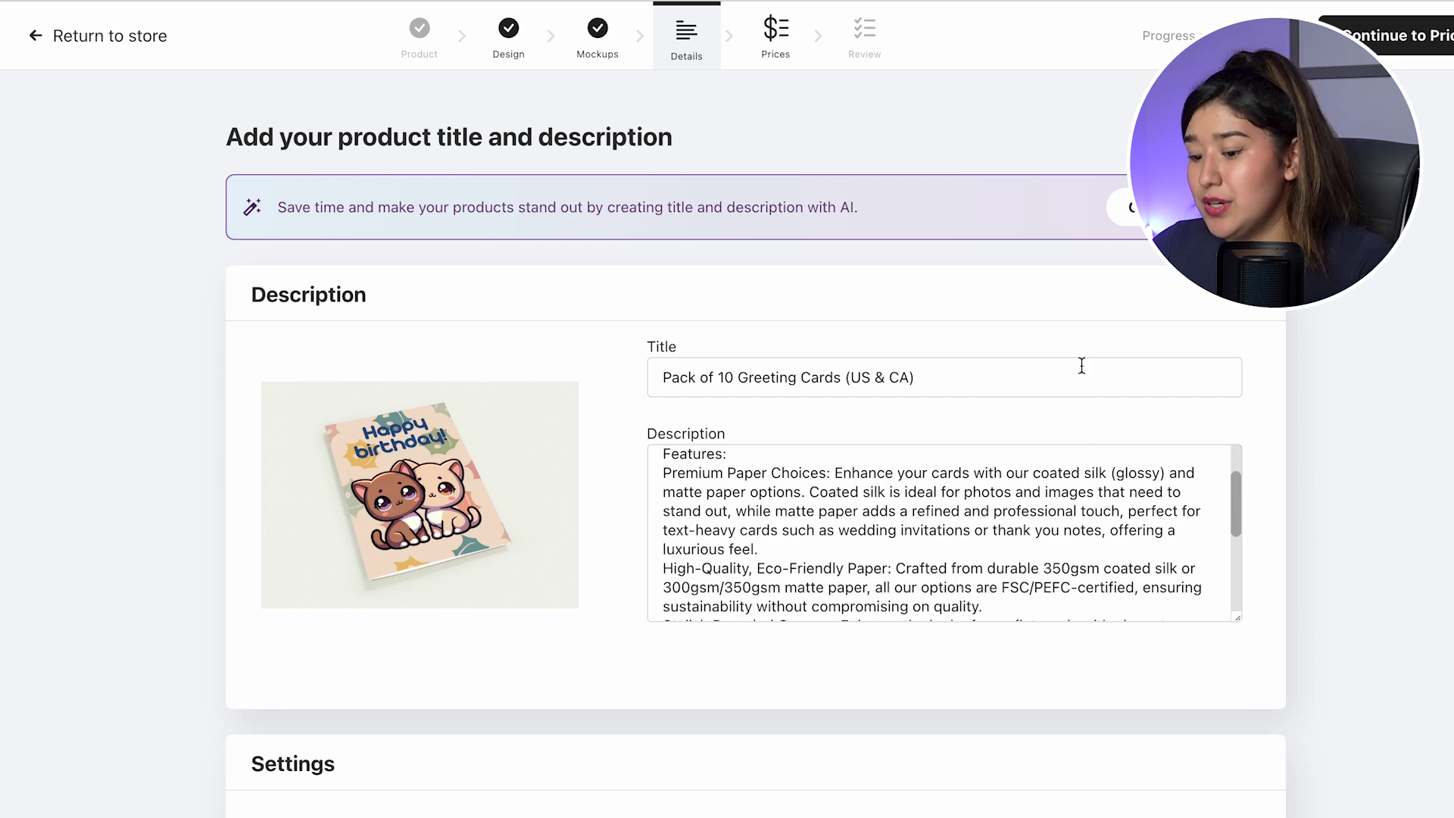
pyautogui.scroll(-1, 1081, 366)
# Step: Append the keywords "greeting cards funny women birthday" to the product title and look further through the description
pyautogui.click(963, 296)
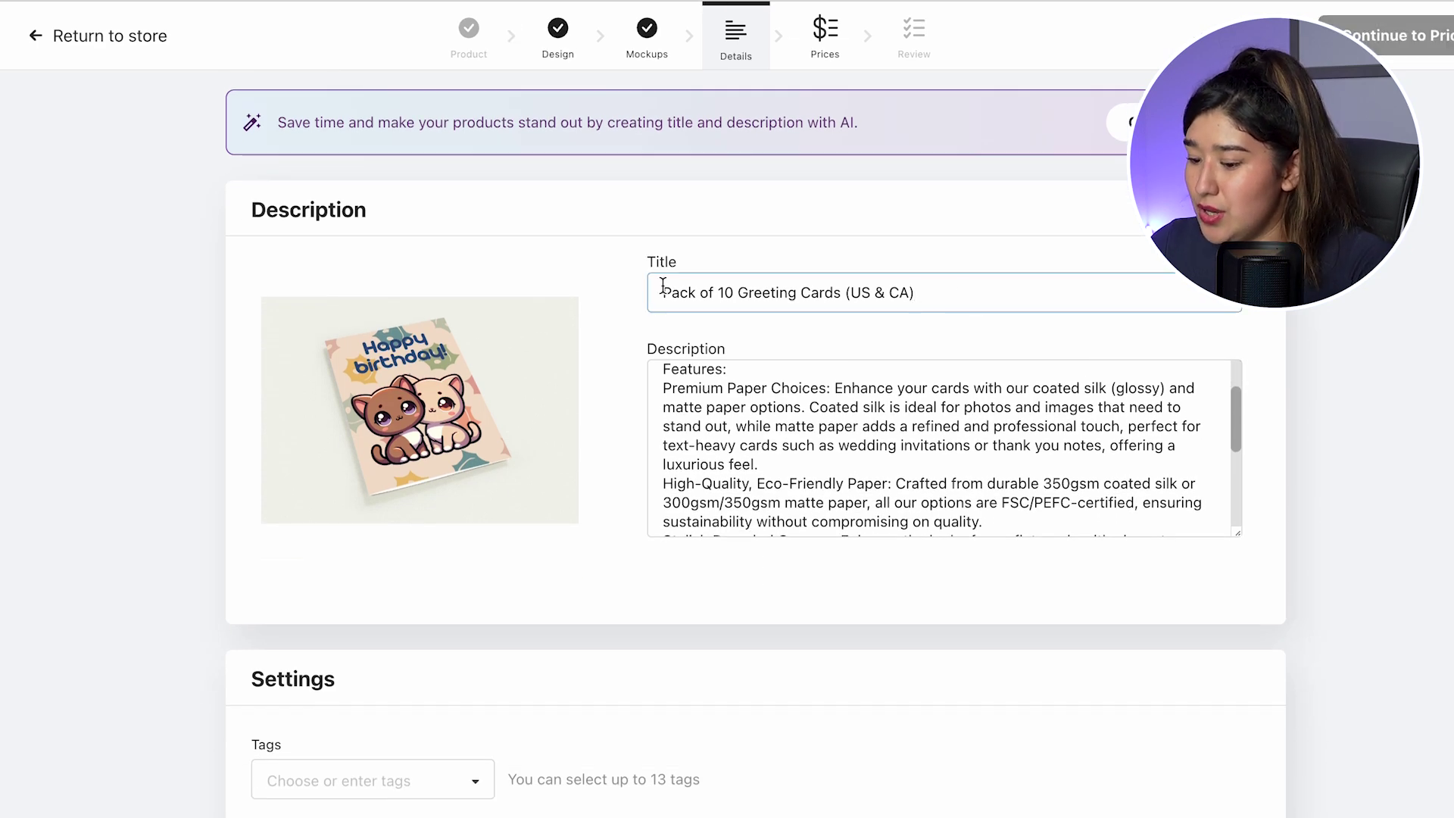
pyautogui.write('greeting cards funny women birthday')
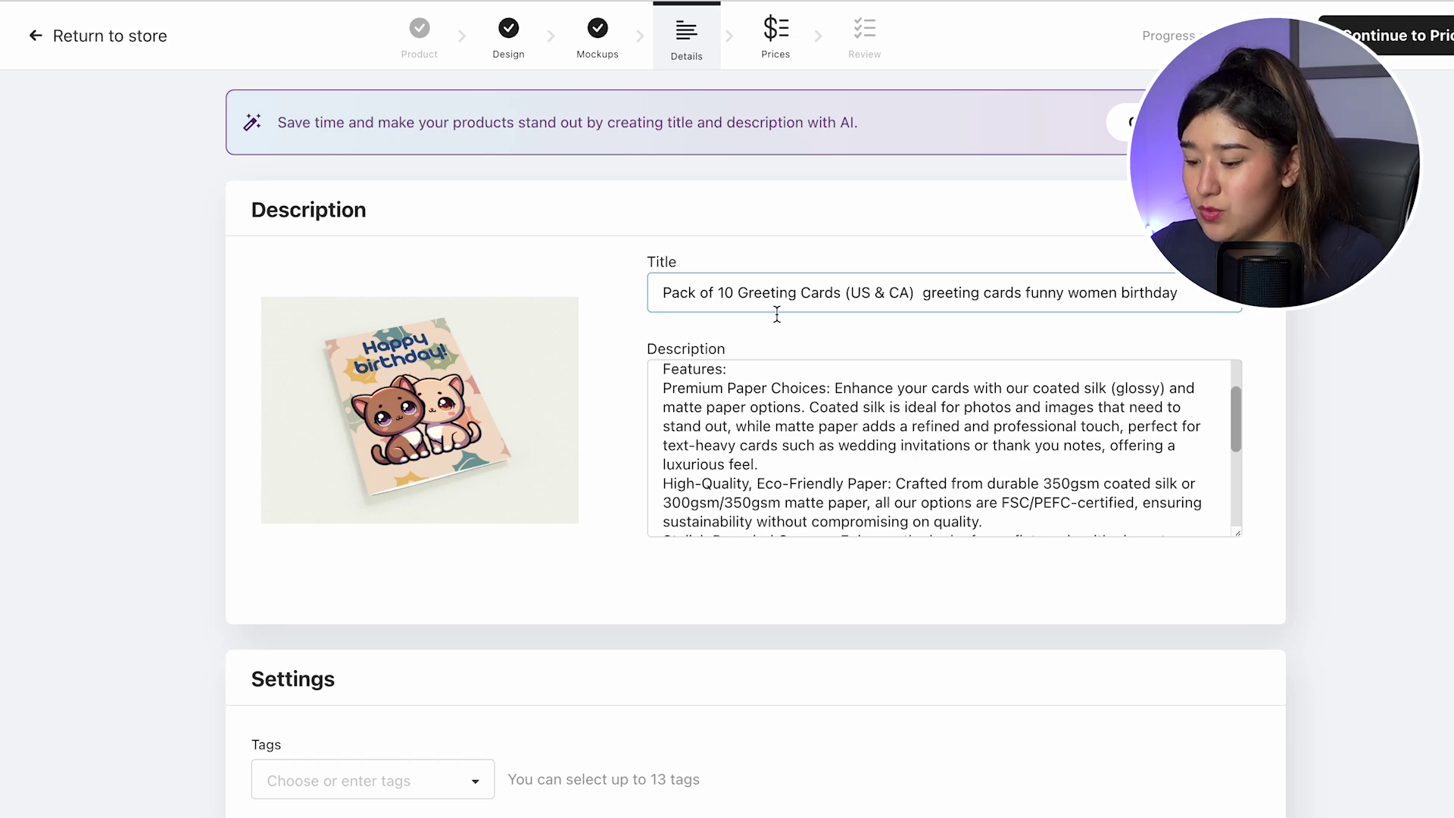
pyautogui.scroll(2, 961, 461)
pyautogui.scroll(-3, 971, 435)
pyautogui.scroll(-1, 971, 436)
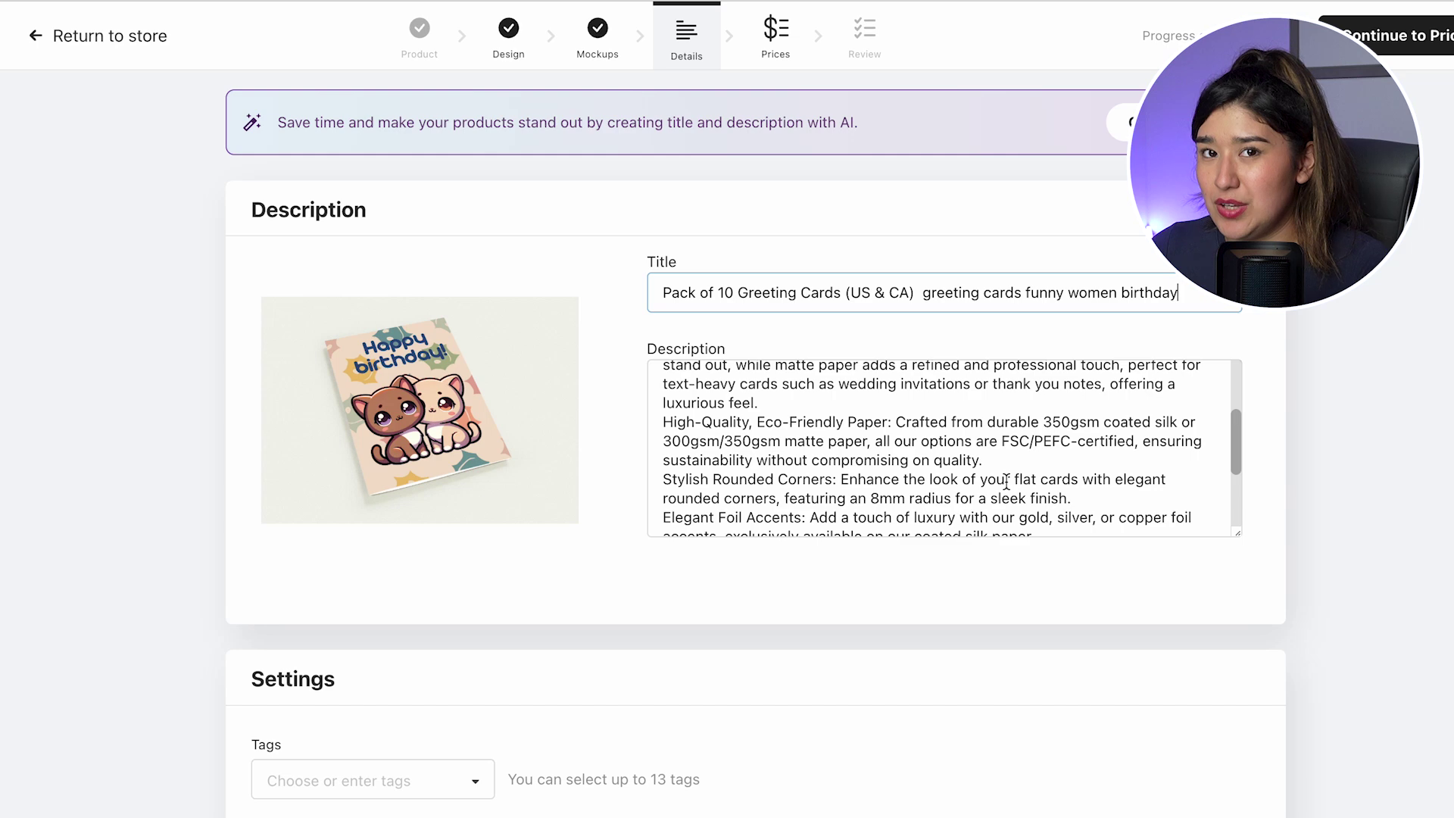
# Step: Generate a title, description and tags with AI from the prompt "greeting cards funny women birthday" and review them
pyautogui.click(1184, 123)
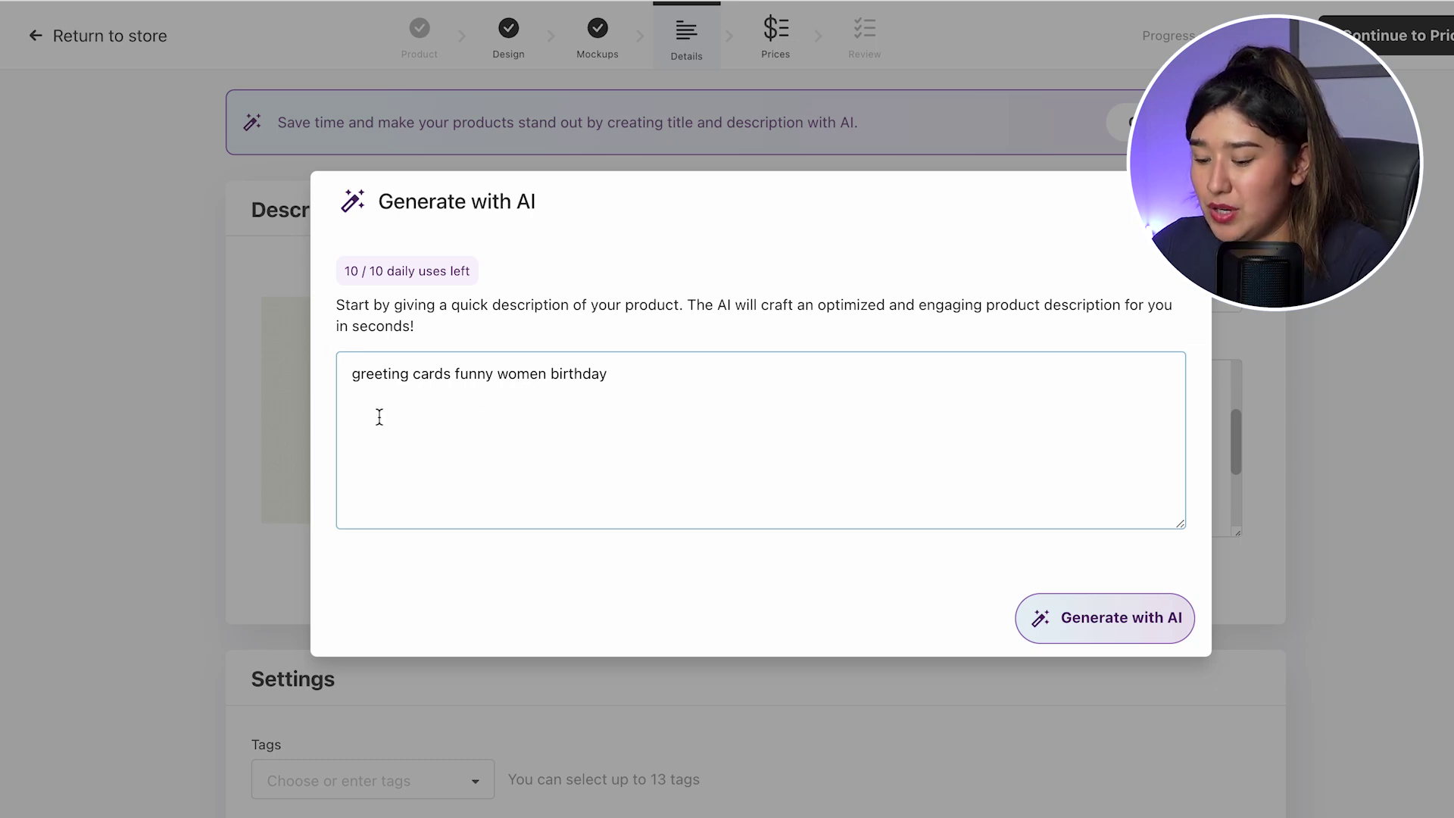
pyautogui.click(1123, 636)
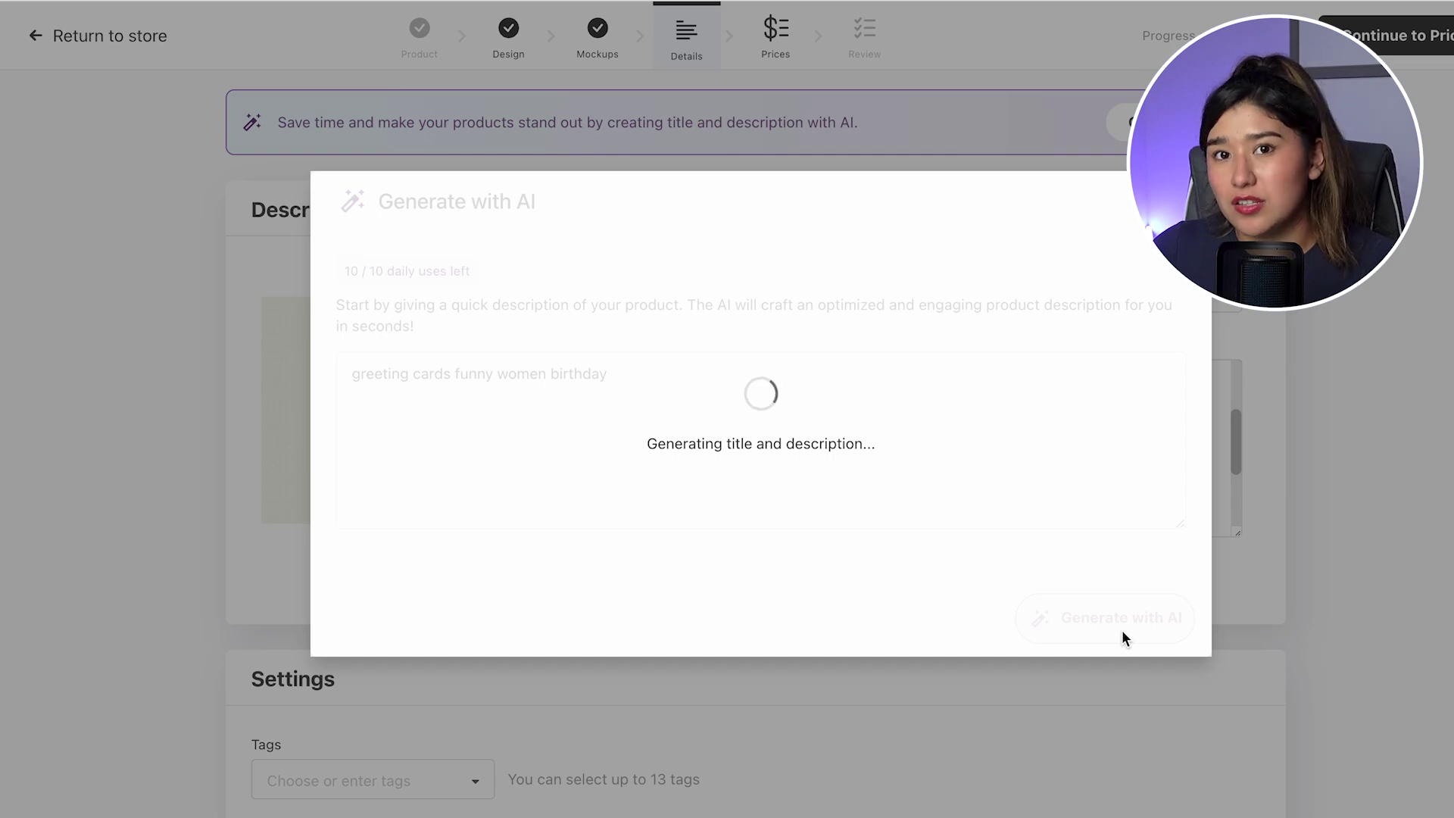
pyautogui.scroll(-5, 882, 406)
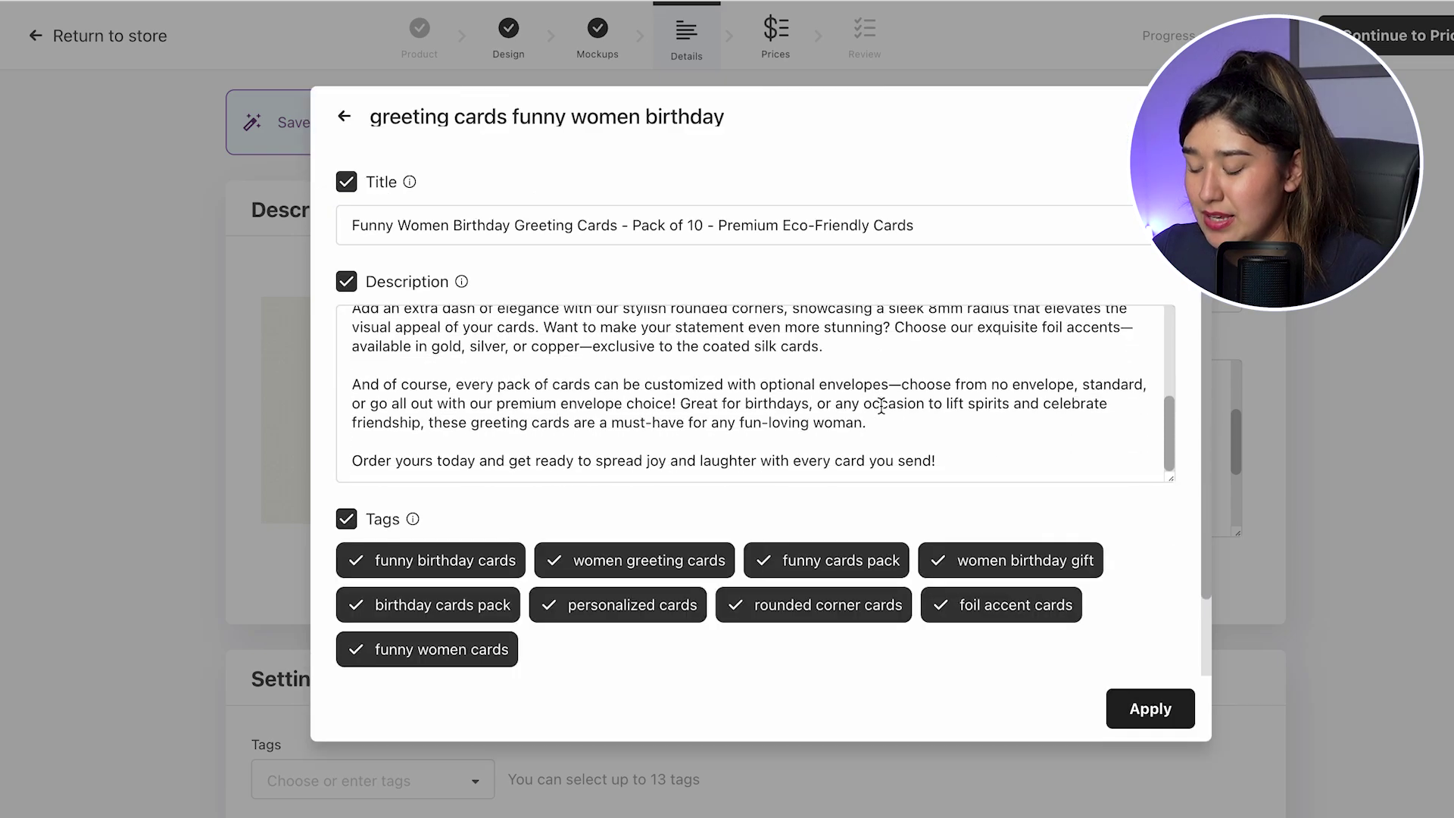
pyautogui.scroll(-2, 882, 407)
# Step: Keep all suggested tags selected and apply the AI-generated title, description and tags to the product
pyautogui.click(552, 471)
pyautogui.click(552, 472)
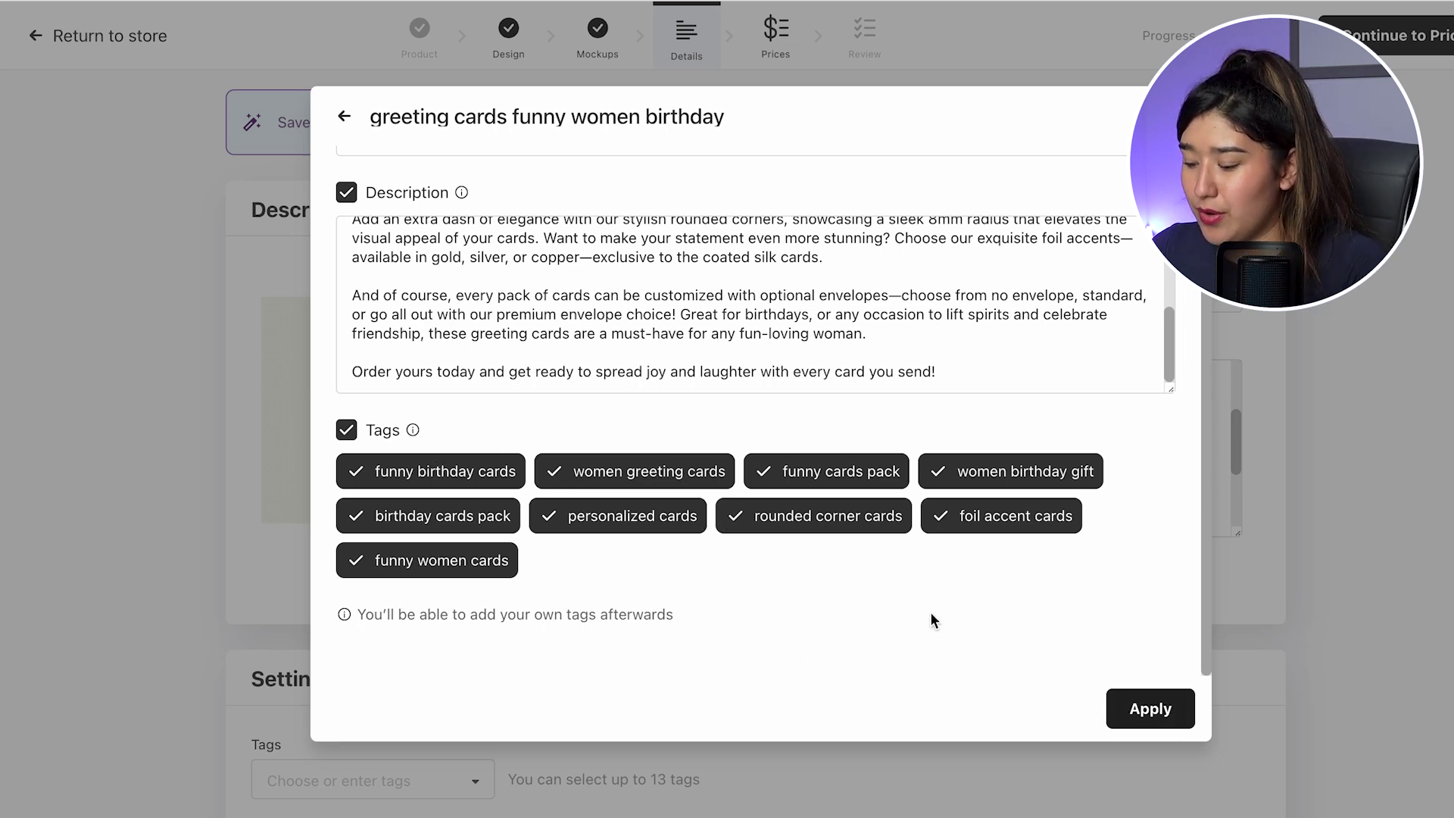
pyautogui.click(1141, 716)
pyautogui.scroll(-2, 1003, 618)
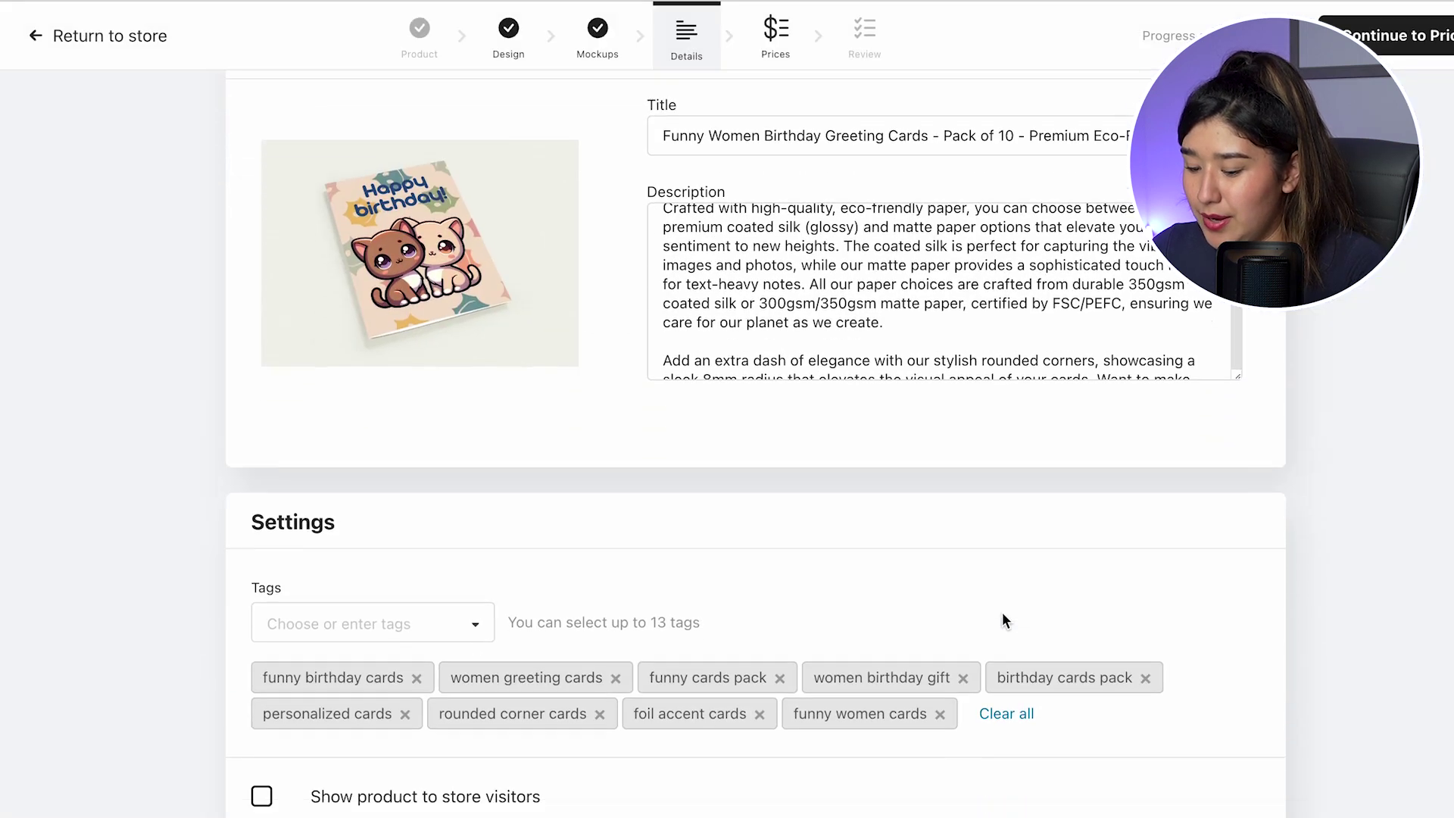
pyautogui.scroll(2, 1002, 619)
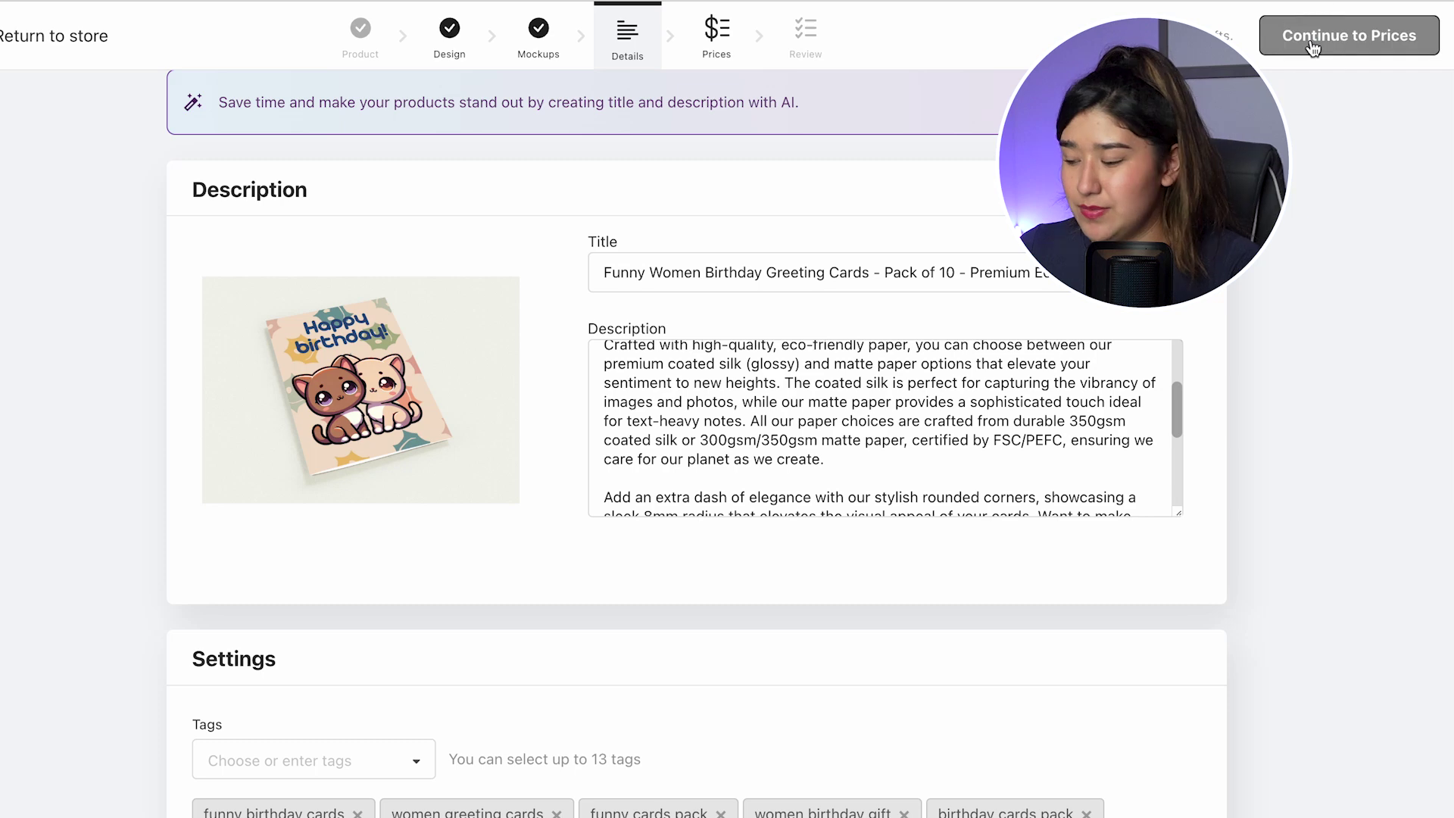
# Step: Continue to the prices and include the shipping cost in the profit calculation
pyautogui.click(1313, 46)
pyautogui.click(231, 371)
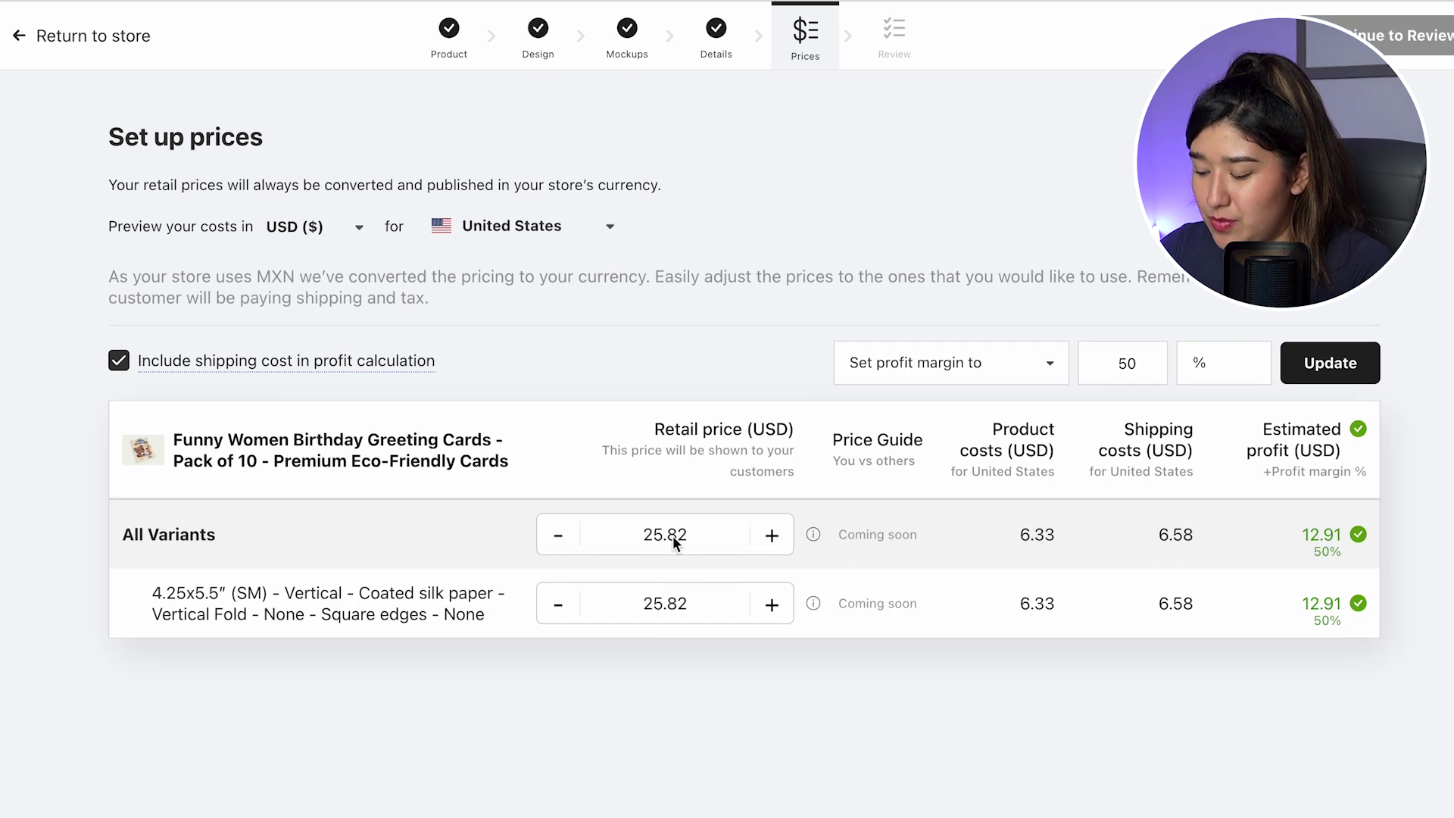
# Step: Lower the retail price of all variants in one-dollar decrements to 15.82 USD
pyautogui.click(558, 535)
pyautogui.click(558, 535)
pyautogui.click(558, 534)
pyautogui.click(558, 534)
pyautogui.click(558, 534)
pyautogui.click(558, 535)
pyautogui.click(558, 534)
pyautogui.click(558, 535)
pyautogui.click(558, 534)
pyautogui.click(558, 535)
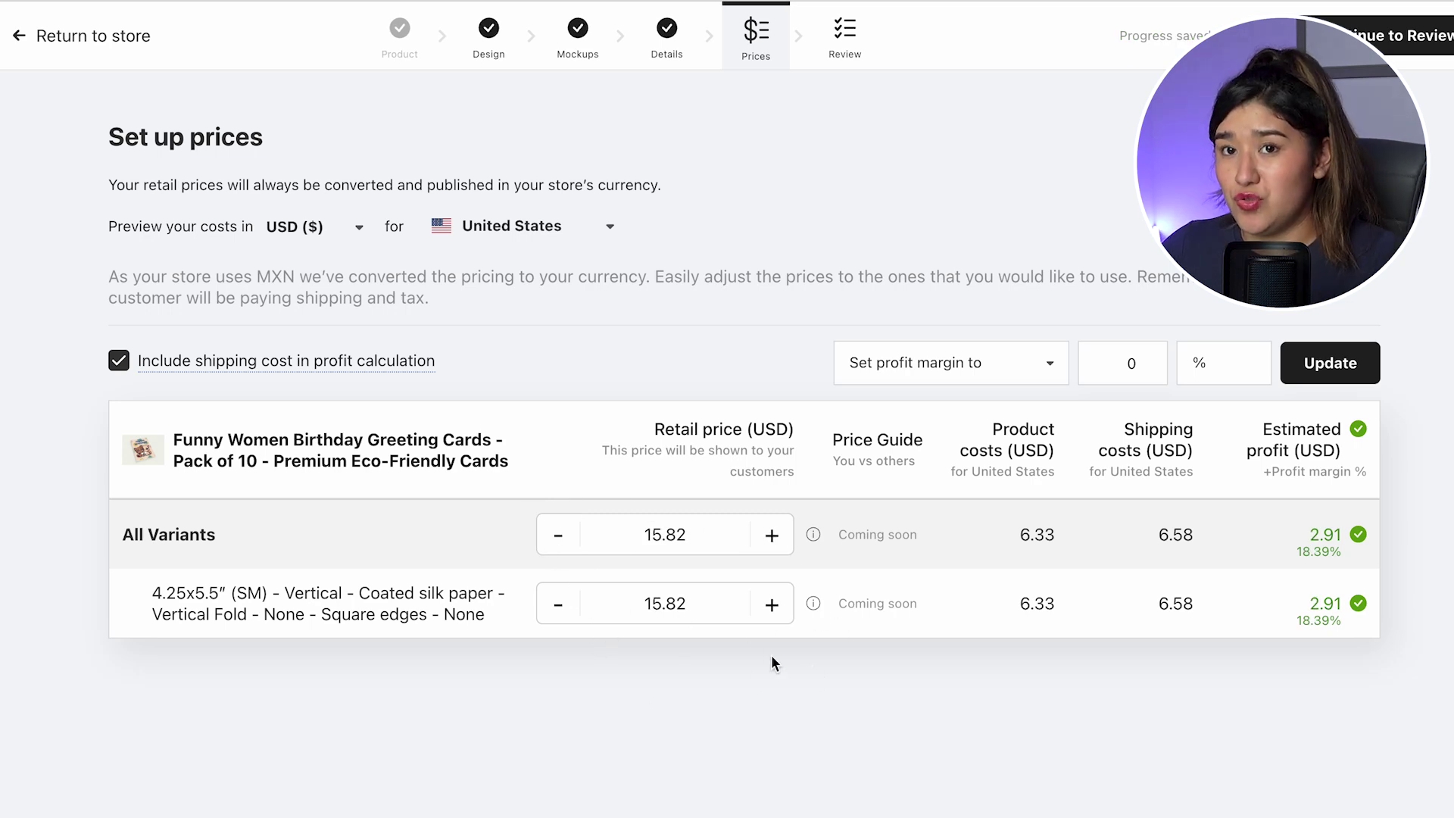
# Step: Set the retail price of all variants to 15.99 USD
pyautogui.click(695, 535)
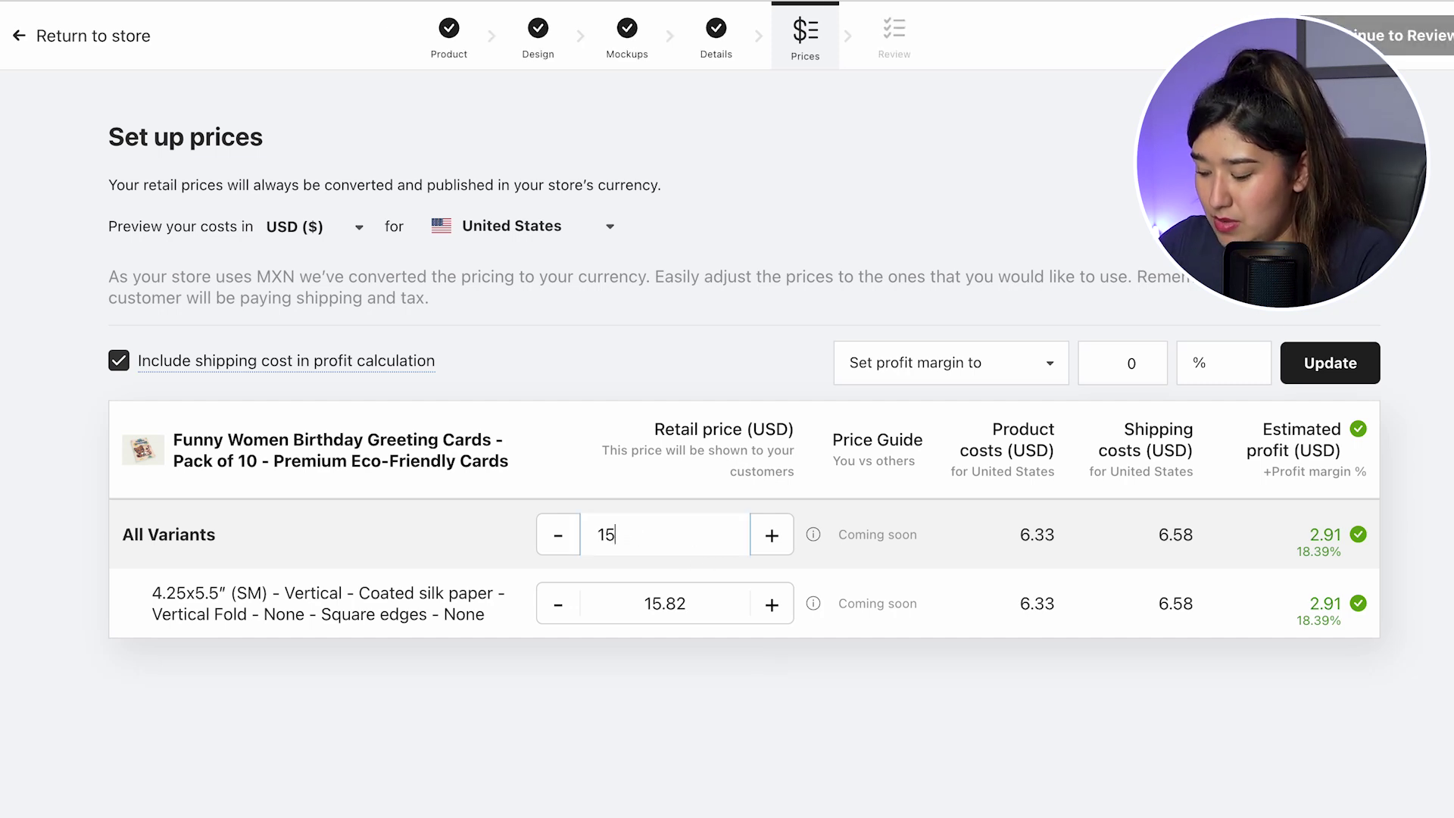
pyautogui.click(742, 672)
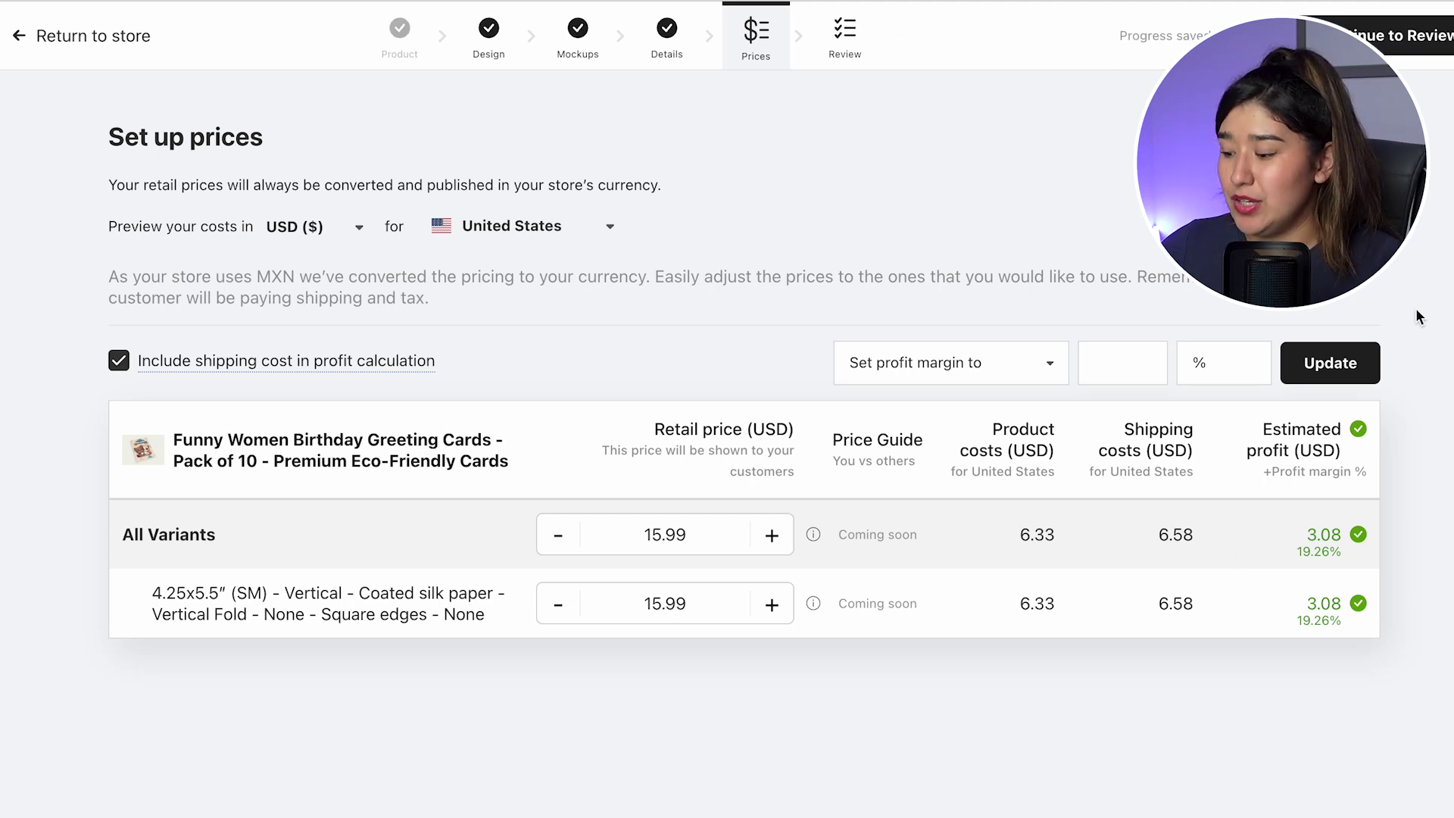
# Step: Apply a 0% profit margin to the variant prices and continue to the product review, choosing to review in MXN
pyautogui.click(1333, 365)
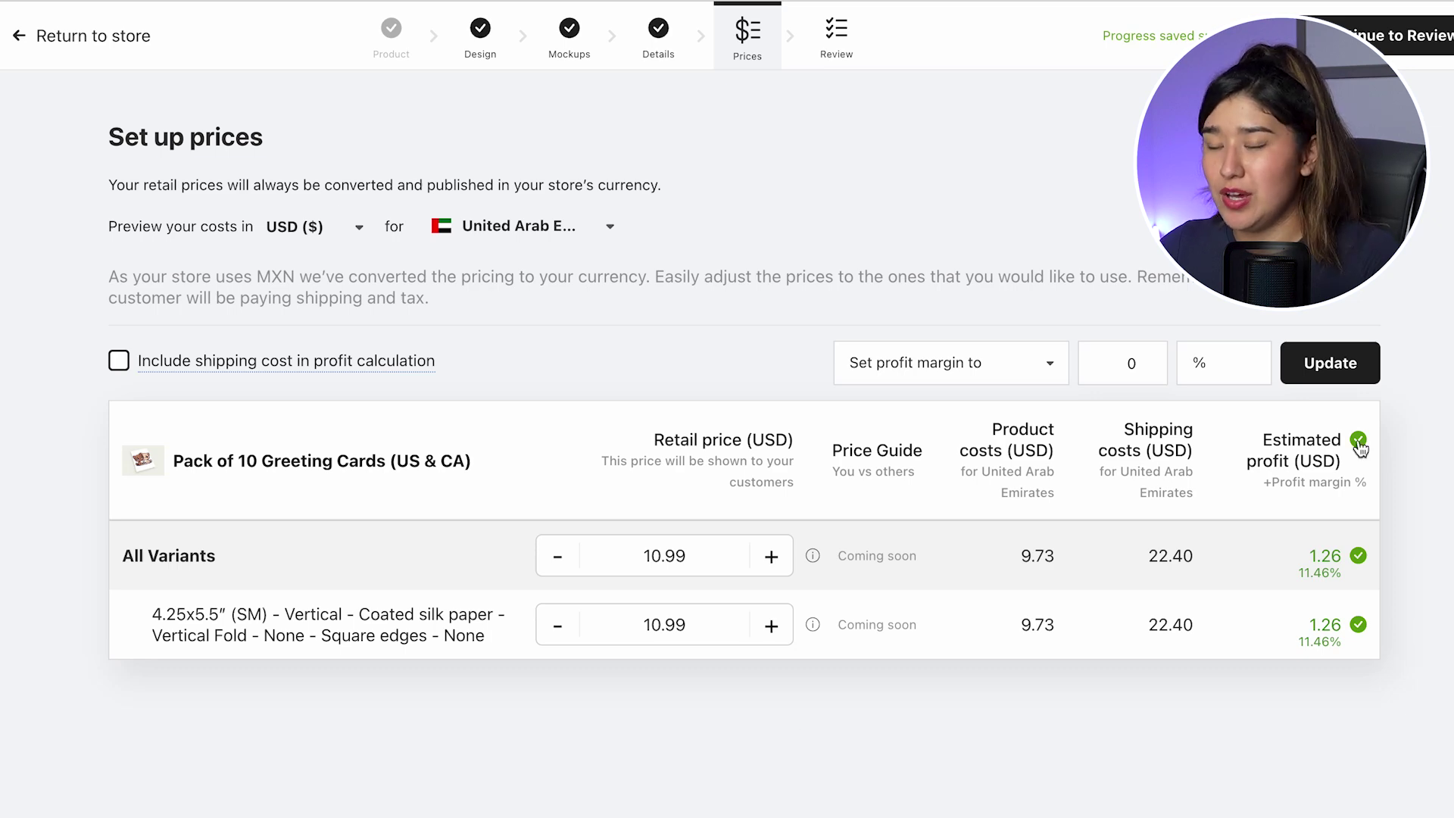
pyautogui.click(1329, 363)
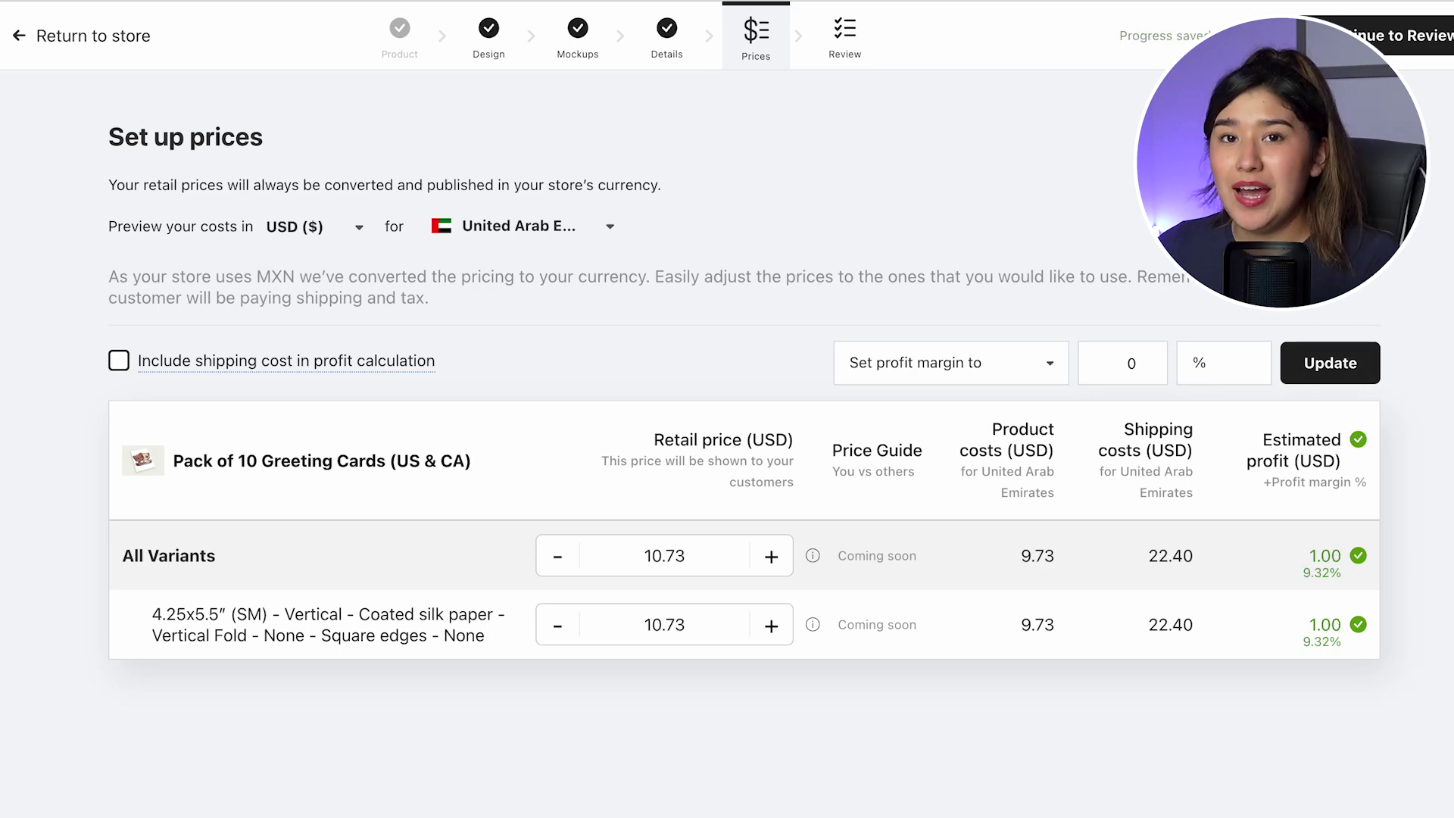
pyautogui.click(1393, 45)
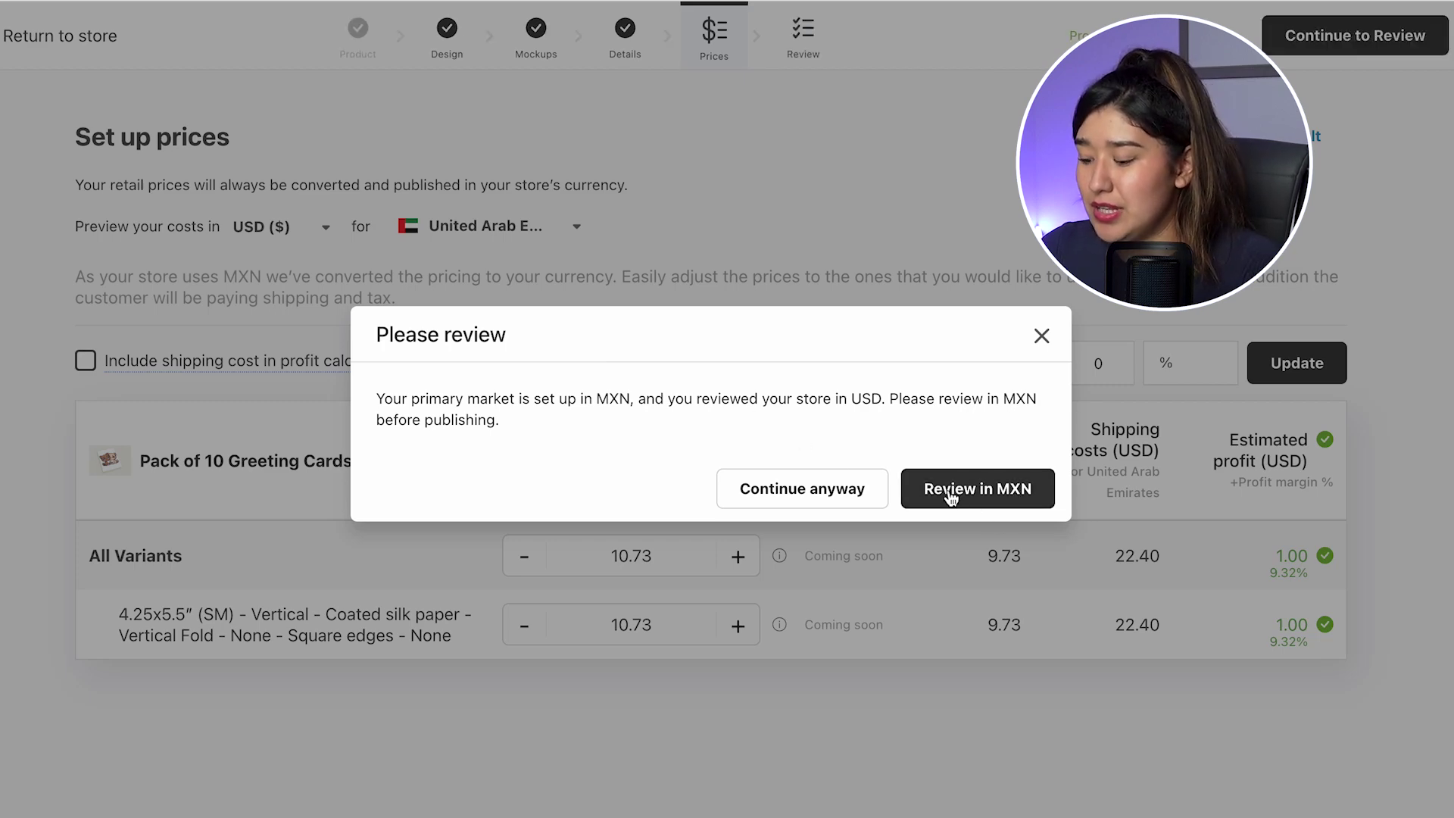
pyautogui.click(918, 505)
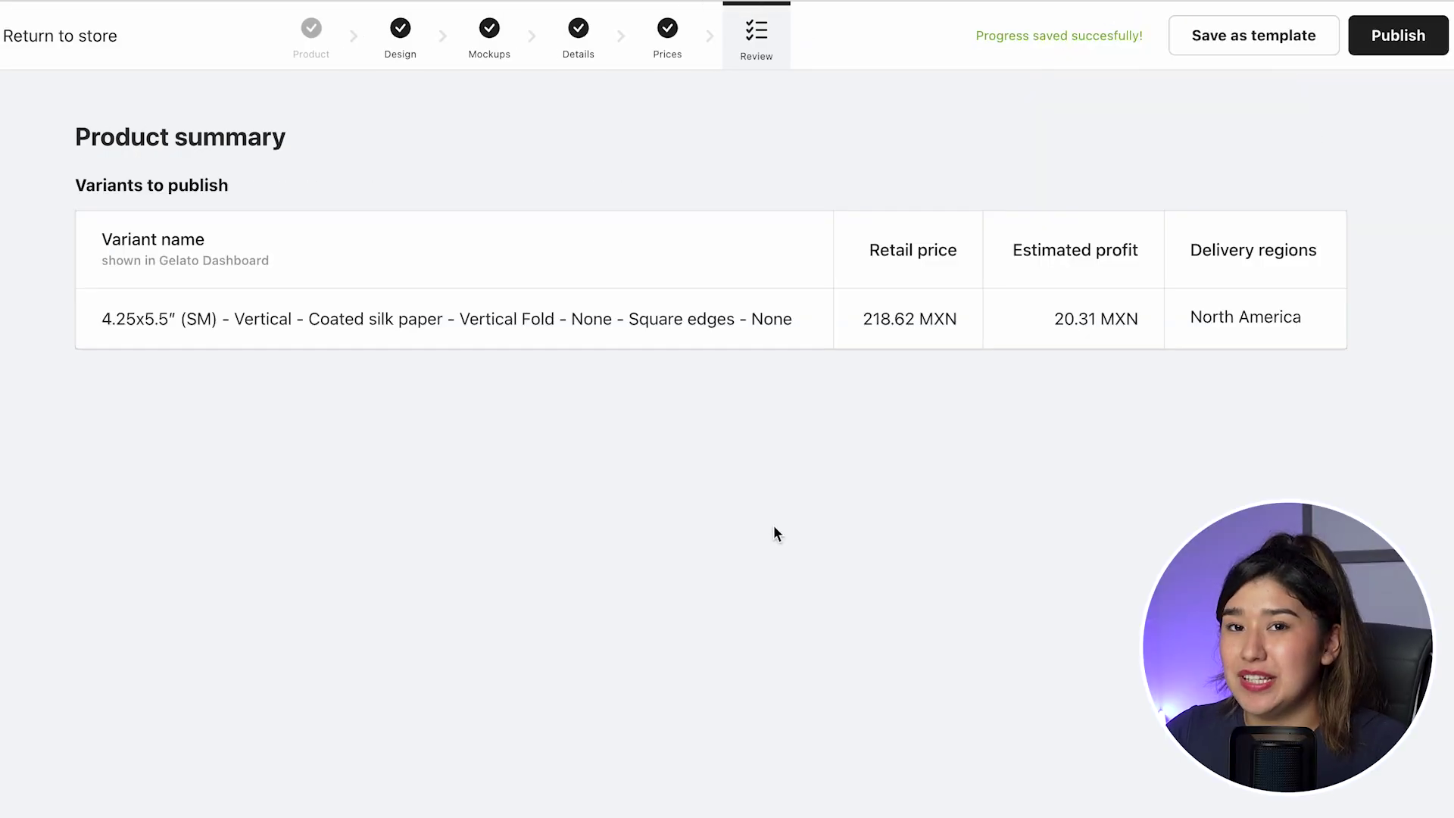